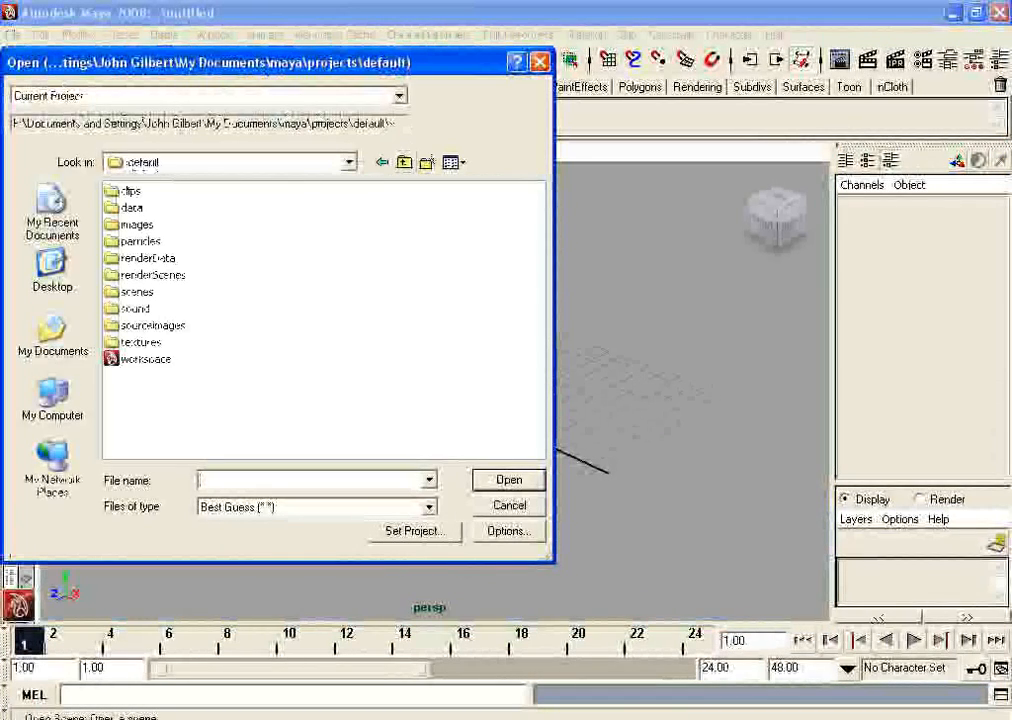
Dismiss the scene-opening dialog and start defining a new project
{"action": "left_click", "coordinate": [509, 505]}
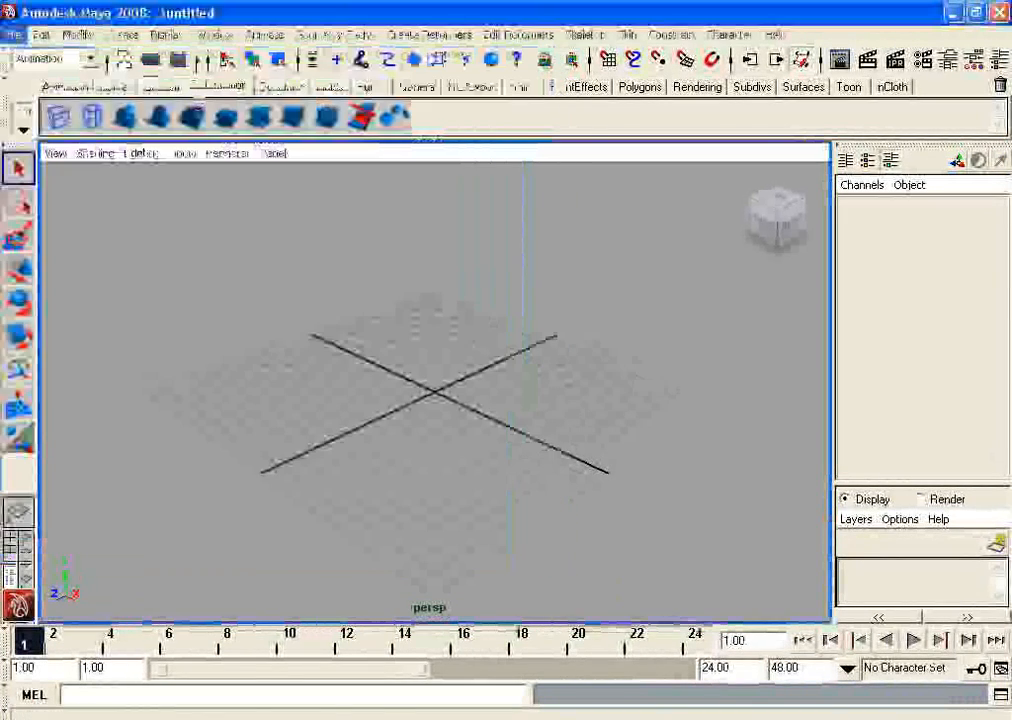
{"action": "left_click", "coordinate": [13, 34]}
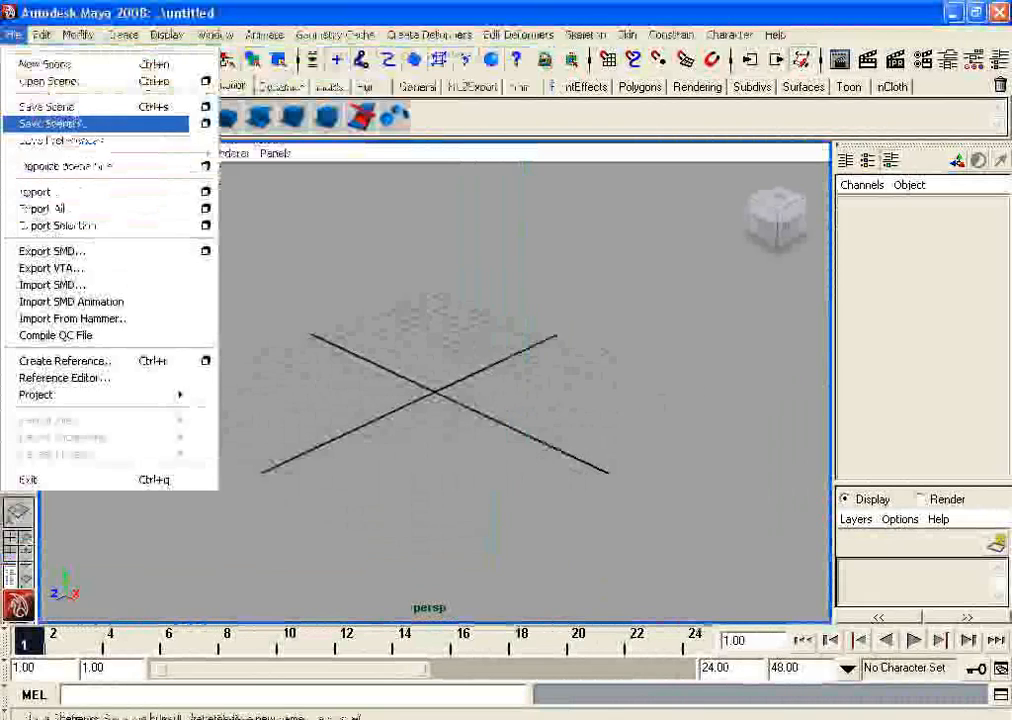
{"action": "mouse_move", "coordinate": [100, 394]}
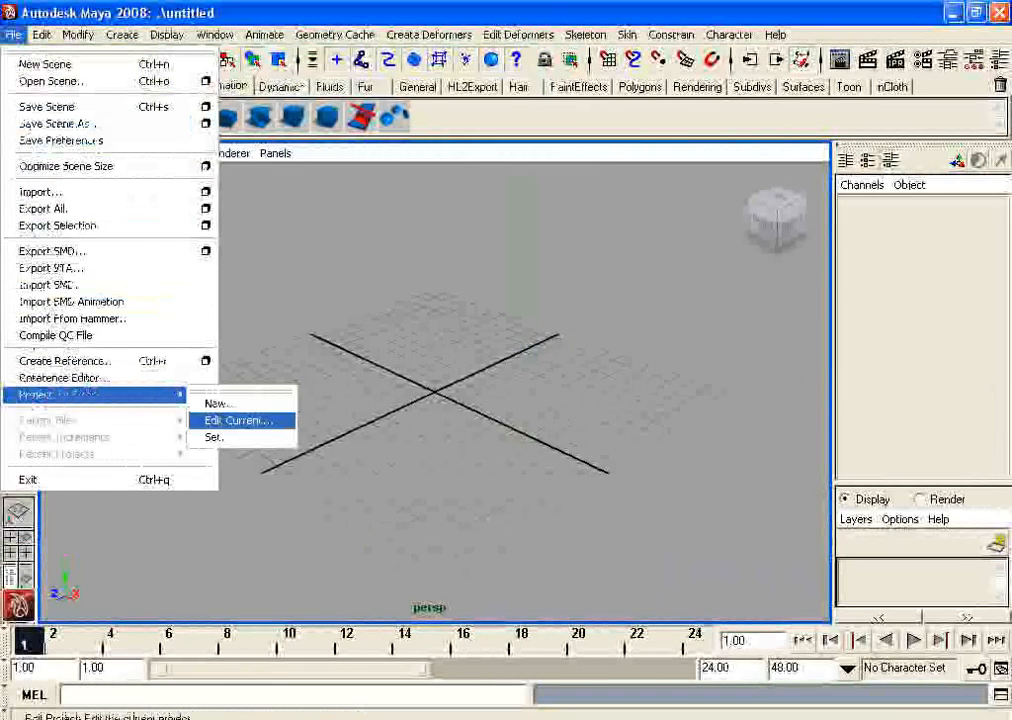
{"action": "left_click", "coordinate": [220, 404]}
{"action": "left_click_drag", "start_coordinate": [510, 269], "coordinate": [371, 110]}
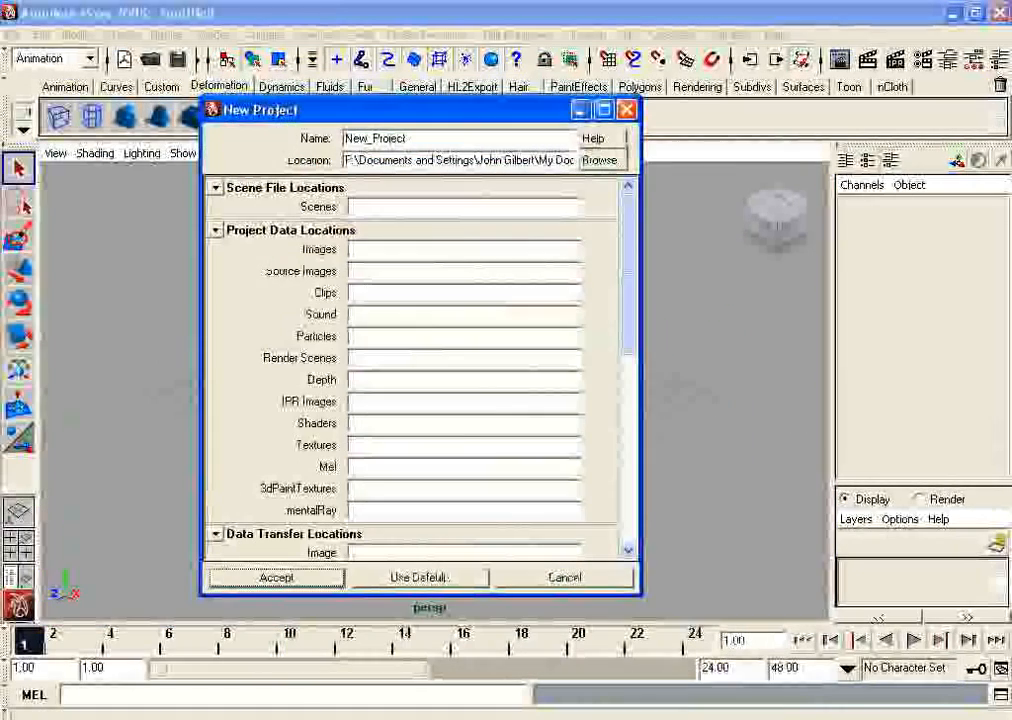
Set the new project's location to the F:\Steam\Steamapps\SourceMods\testmod_src folder
{"action": "left_click", "coordinate": [599, 160]}
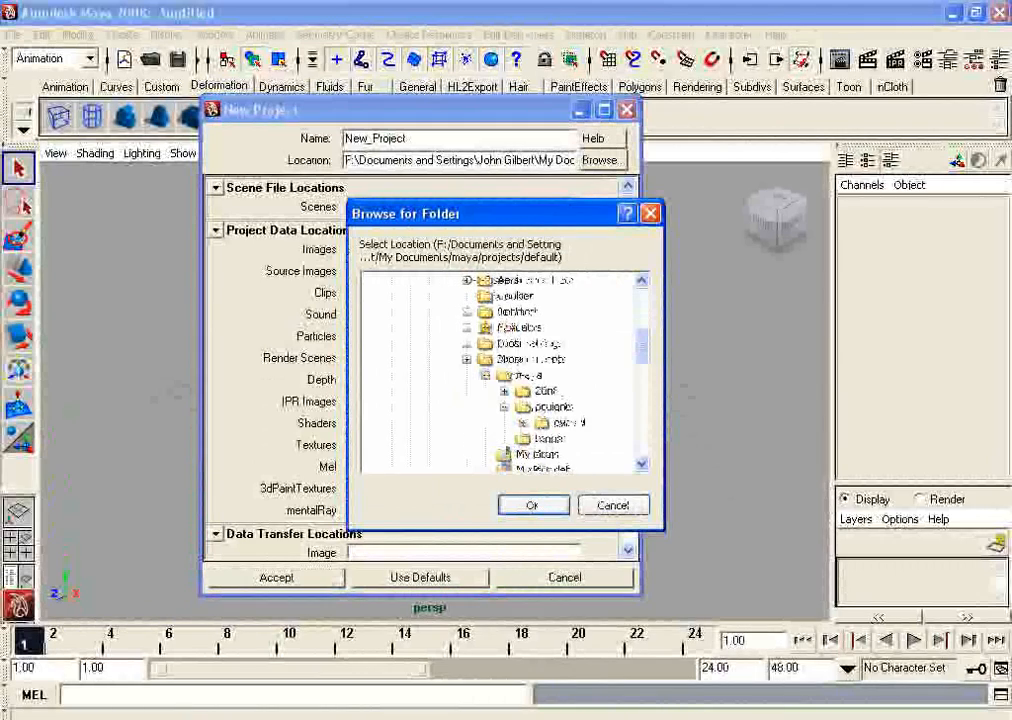
{"action": "scroll", "coordinate": [500, 372], "scroll_direction": "up", "scroll_amount": 2}
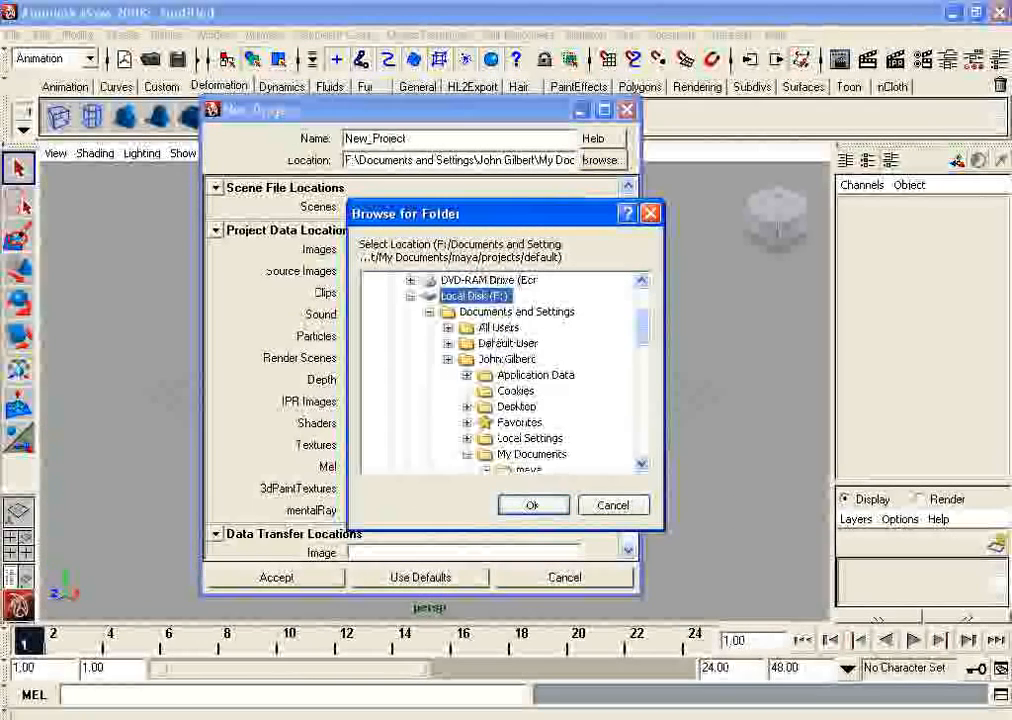
{"action": "scroll", "coordinate": [500, 372], "scroll_direction": "down", "scroll_amount": 1}
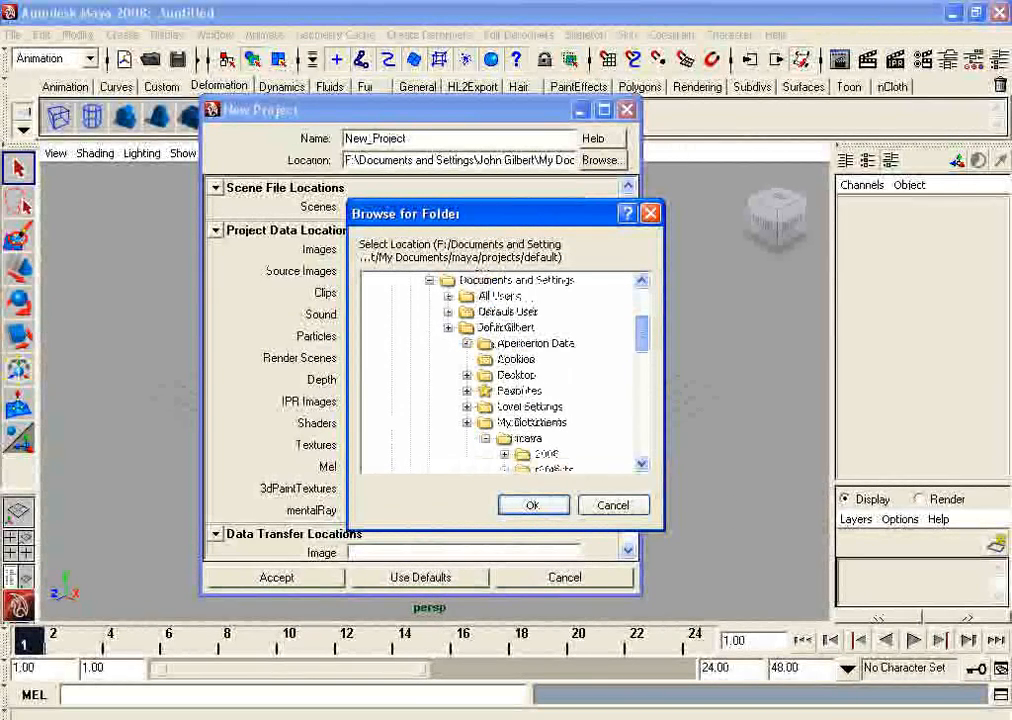
{"action": "scroll", "coordinate": [500, 372], "scroll_direction": "down", "scroll_amount": 1}
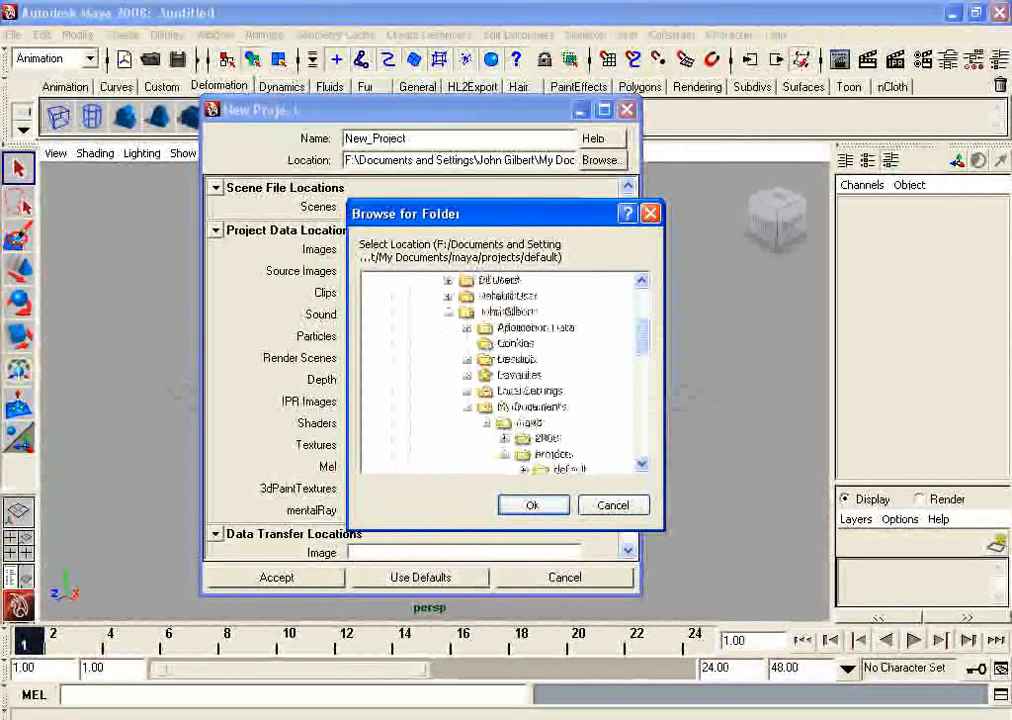
{"action": "scroll", "coordinate": [500, 372], "scroll_direction": "up", "scroll_amount": 1}
{"action": "left_click", "coordinate": [448, 359]}
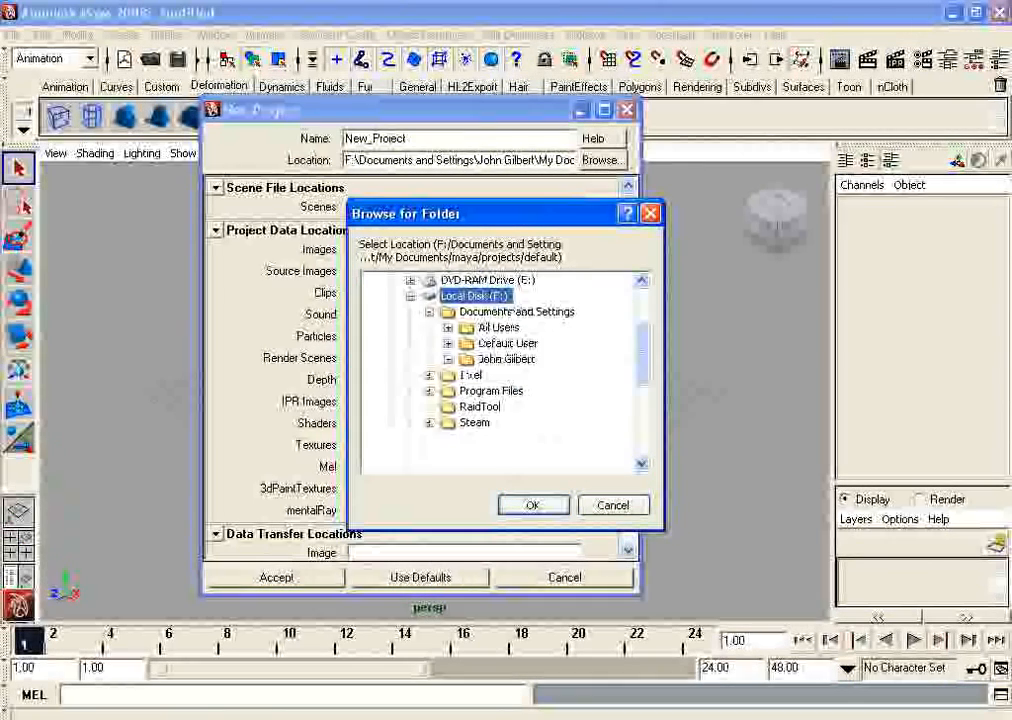
{"action": "left_click", "coordinate": [429, 423]}
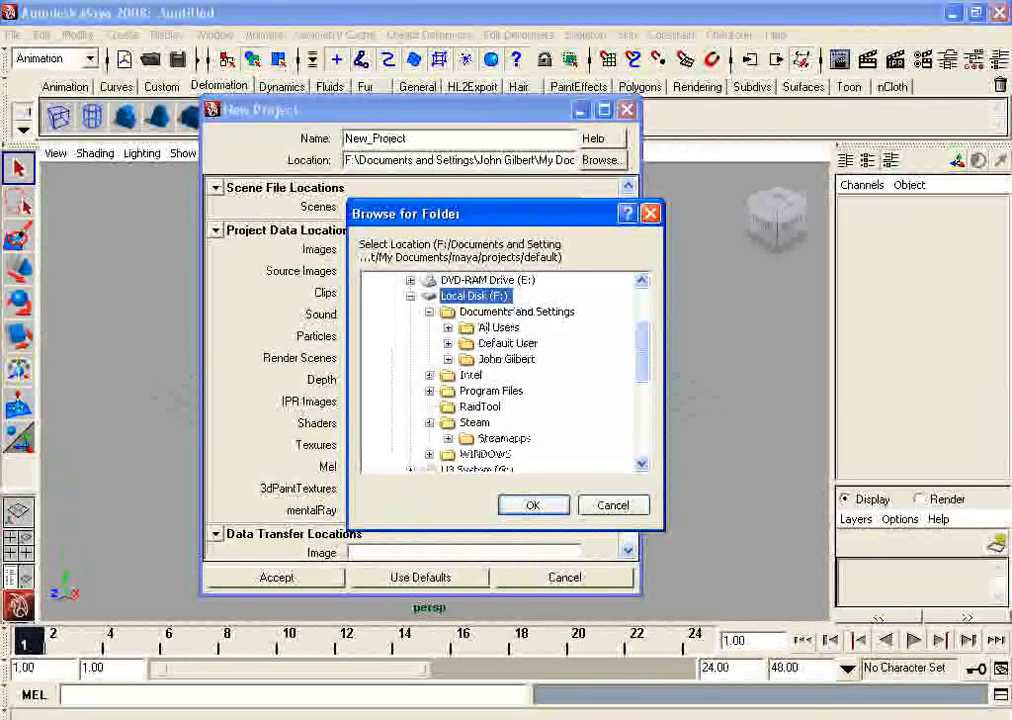
{"action": "left_click", "coordinate": [448, 438]}
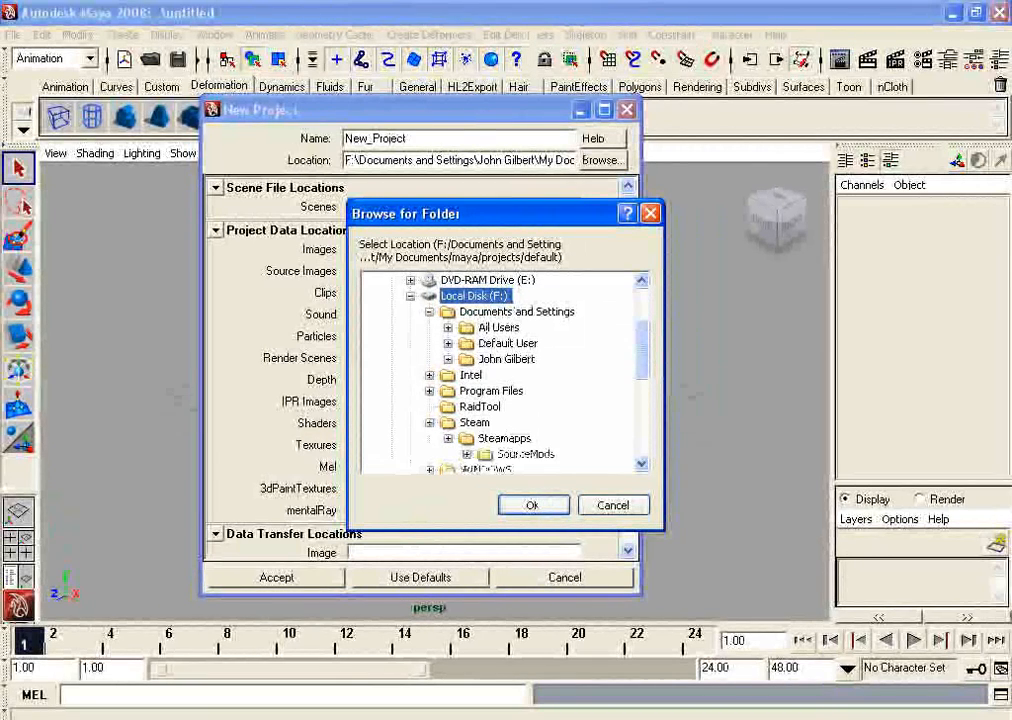
{"action": "left_click", "coordinate": [466, 454]}
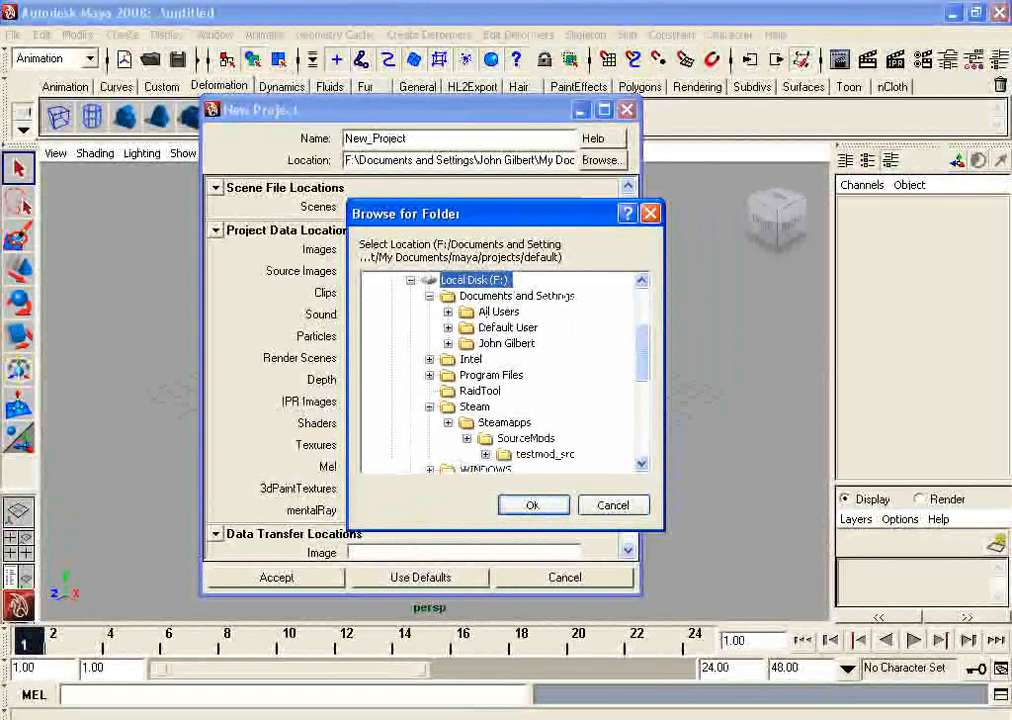
{"action": "scroll", "coordinate": [505, 371], "scroll_direction": "down", "scroll_amount": 2}
{"action": "left_click", "coordinate": [544, 359]}
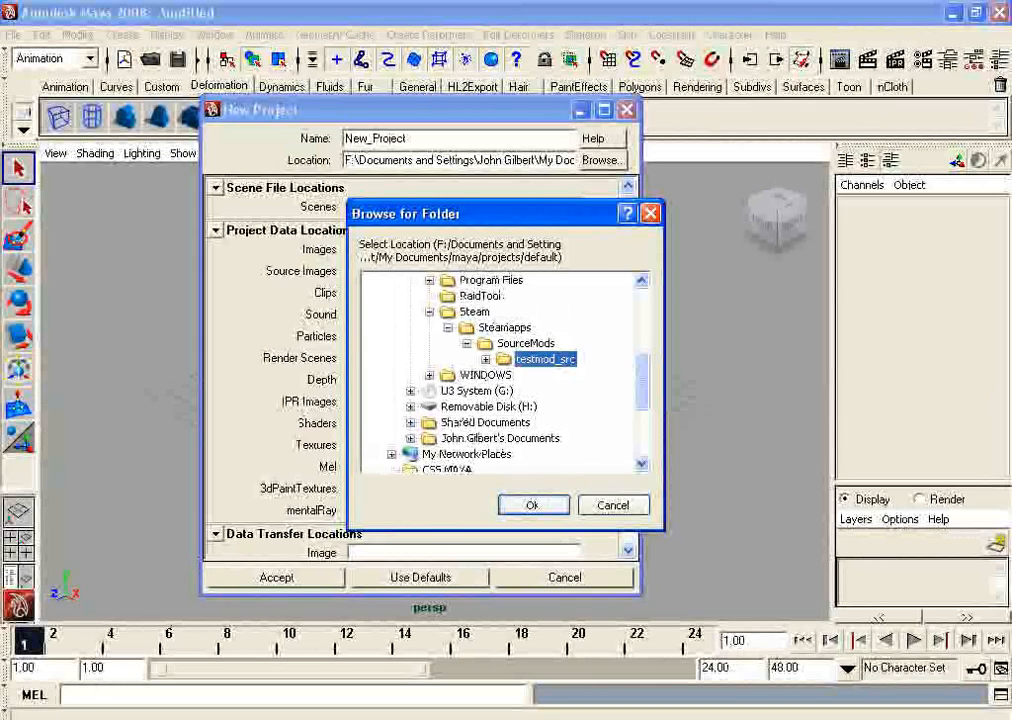
{"action": "left_click", "coordinate": [533, 505]}
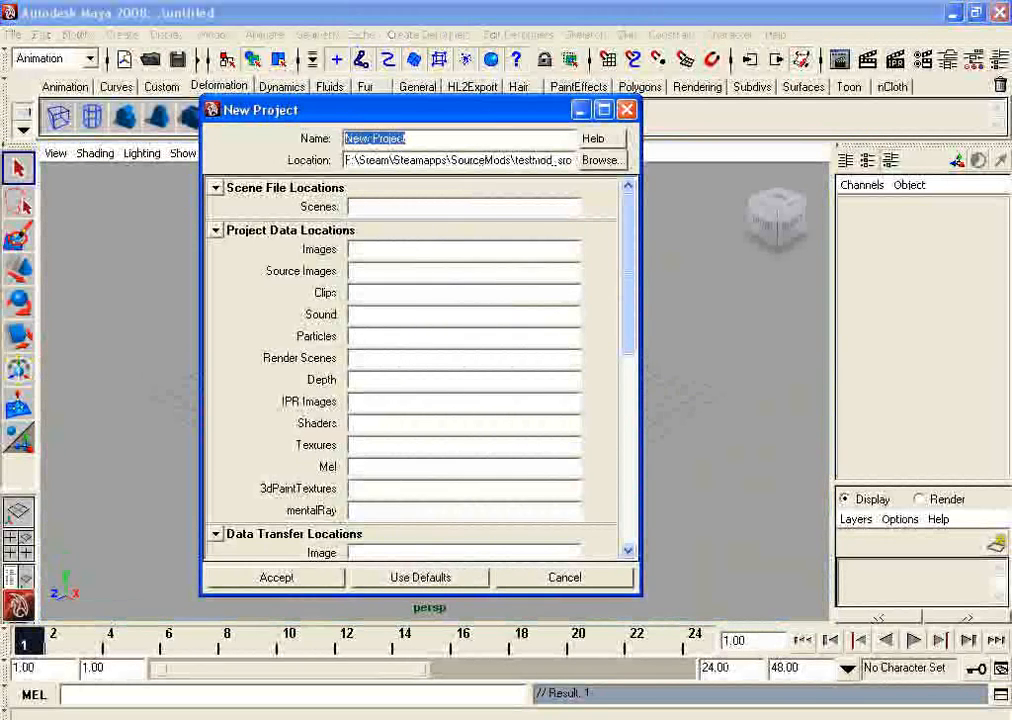
Set the project's scenes location to scenes and its source images location to materialsrc/models
{"action": "left_click", "coordinate": [406, 139]}
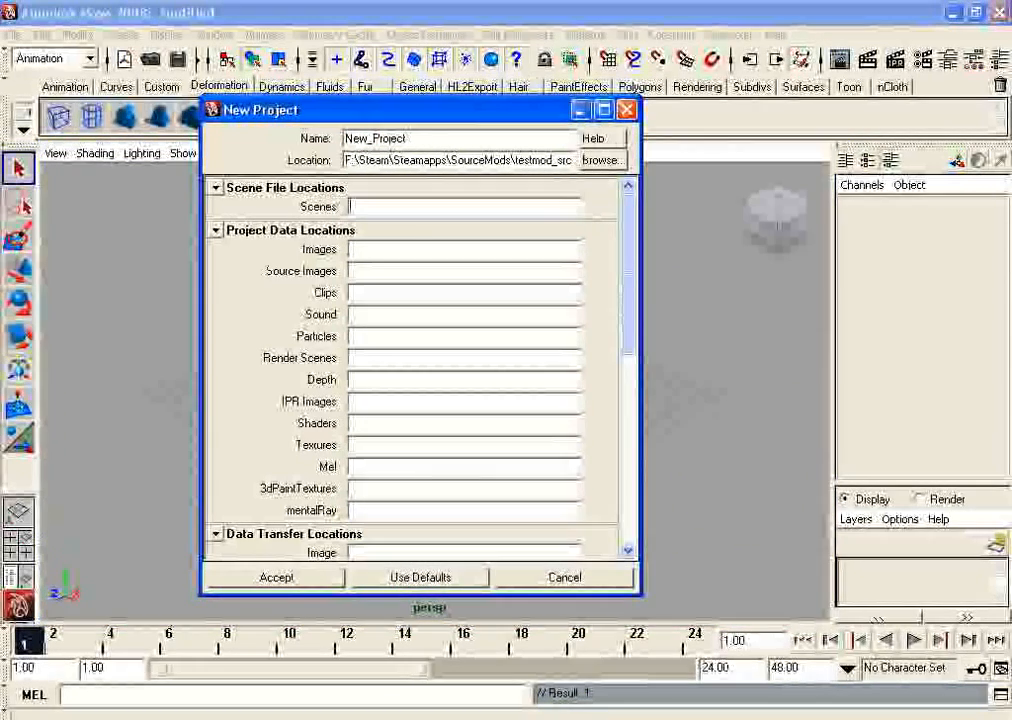
{"action": "type", "text": "scenes"}
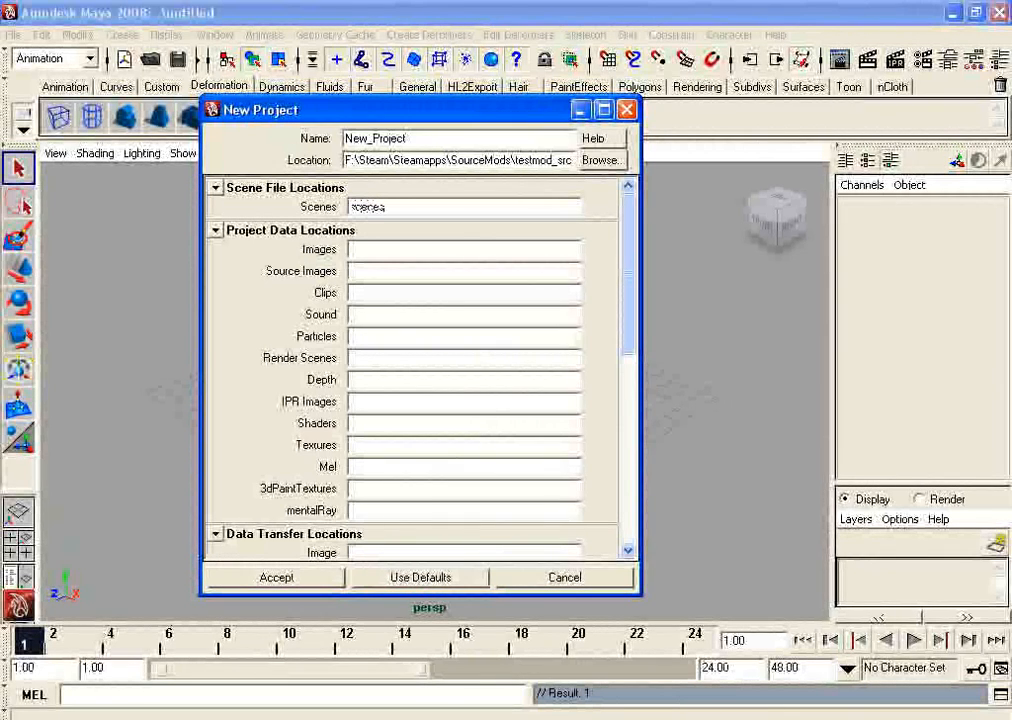
{"action": "left_click", "coordinate": [351, 250]}
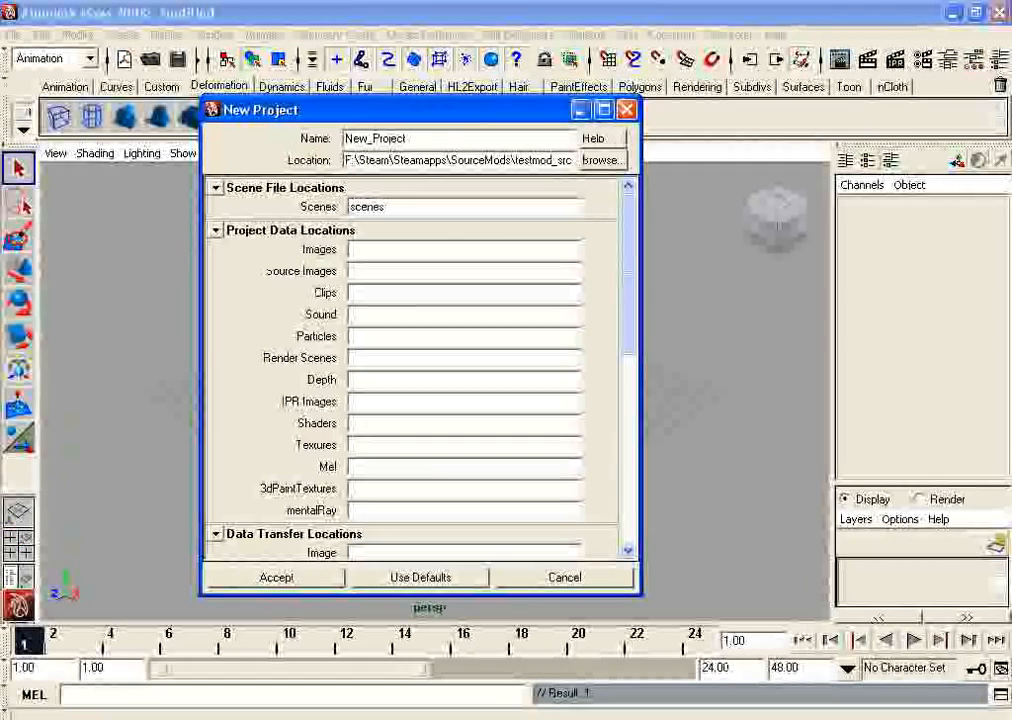
{"action": "left_click", "coordinate": [351, 271]}
{"action": "type", "text": "mages"}
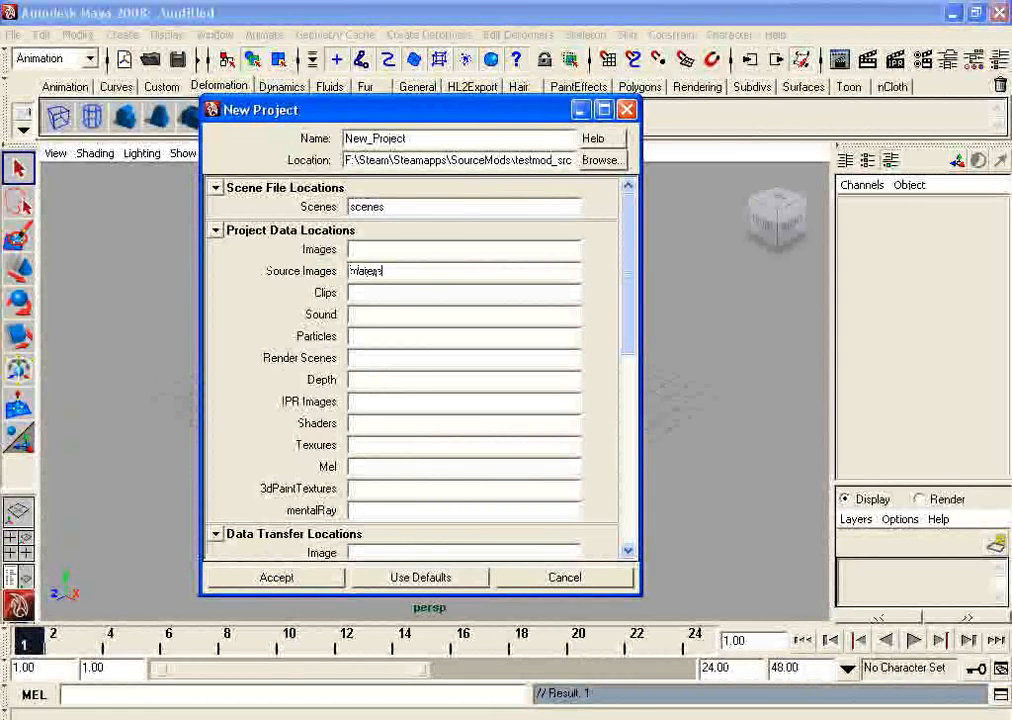
{"action": "type", "text": "terialsrc"}
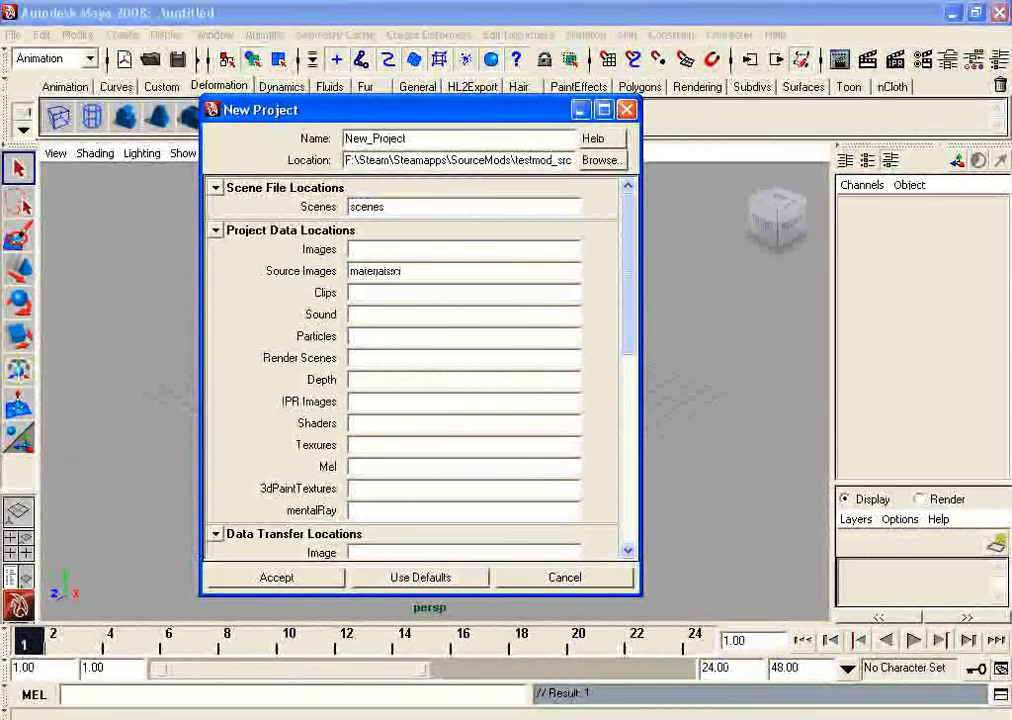
{"action": "type", "text": "/mod"}
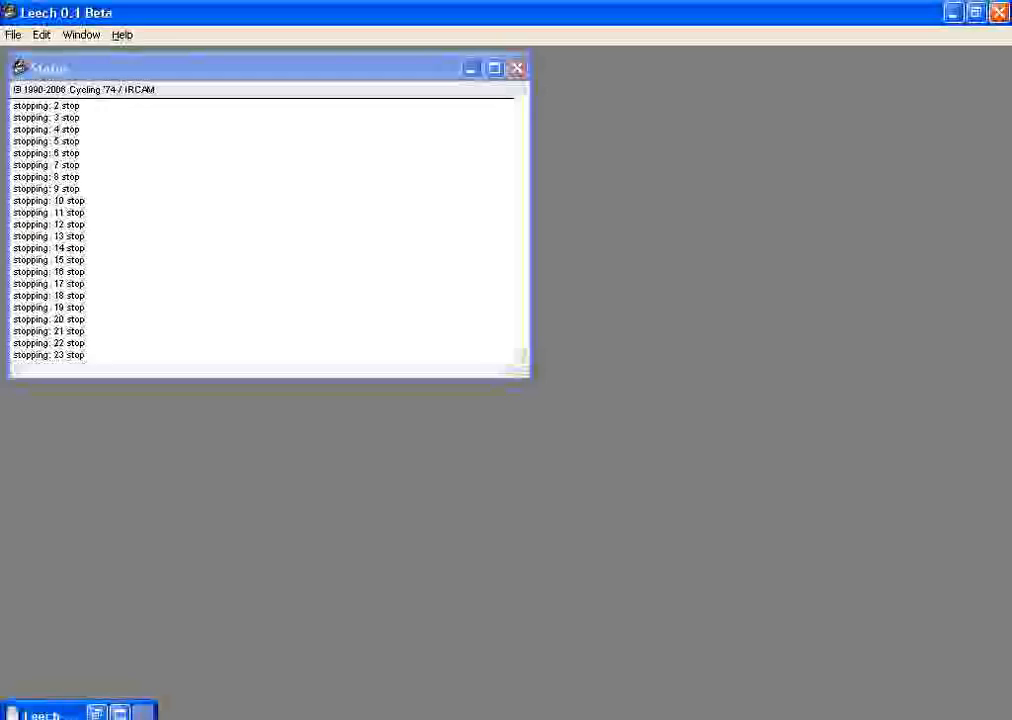
Switch to Windows Explorer and examine the materialsrc folder inside testmod_src
{"action": "left_click", "coordinate": [165, 716]}
{"action": "left_click", "coordinate": [168, 537]}
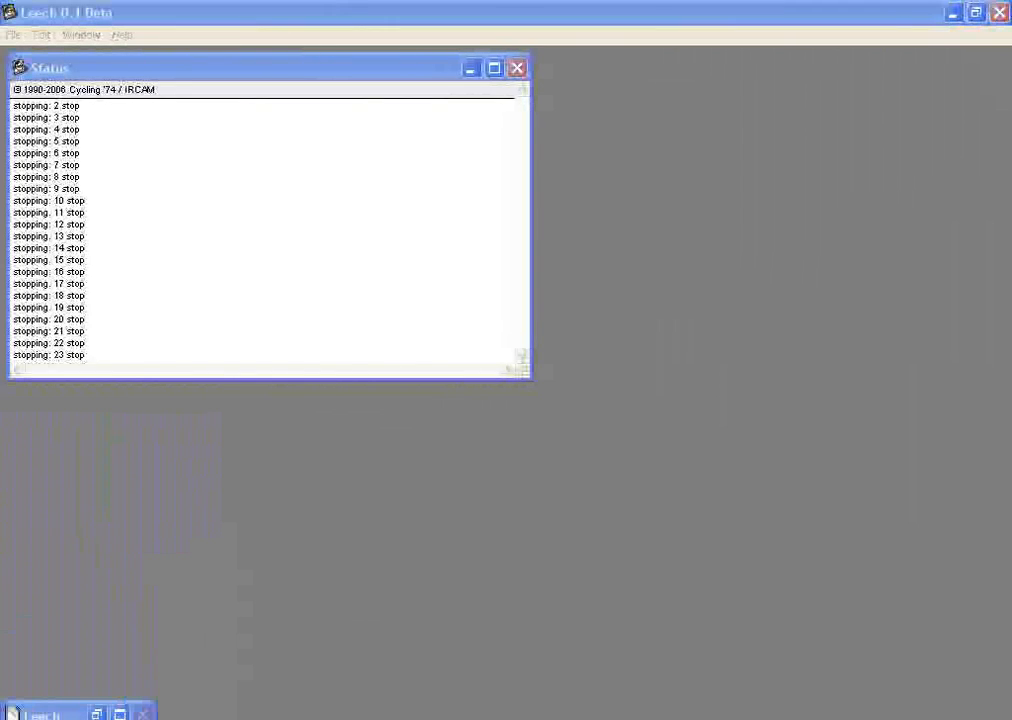
{"action": "left_click", "coordinate": [165, 716]}
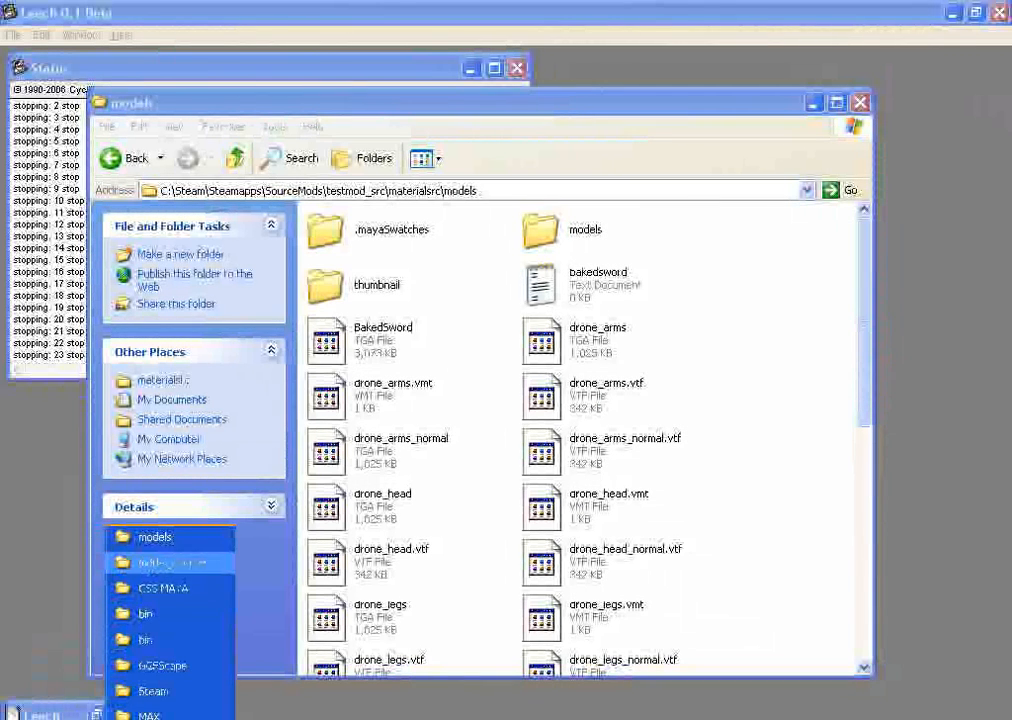
{"action": "left_click", "coordinate": [170, 563]}
{"action": "left_click", "coordinate": [97, 130]}
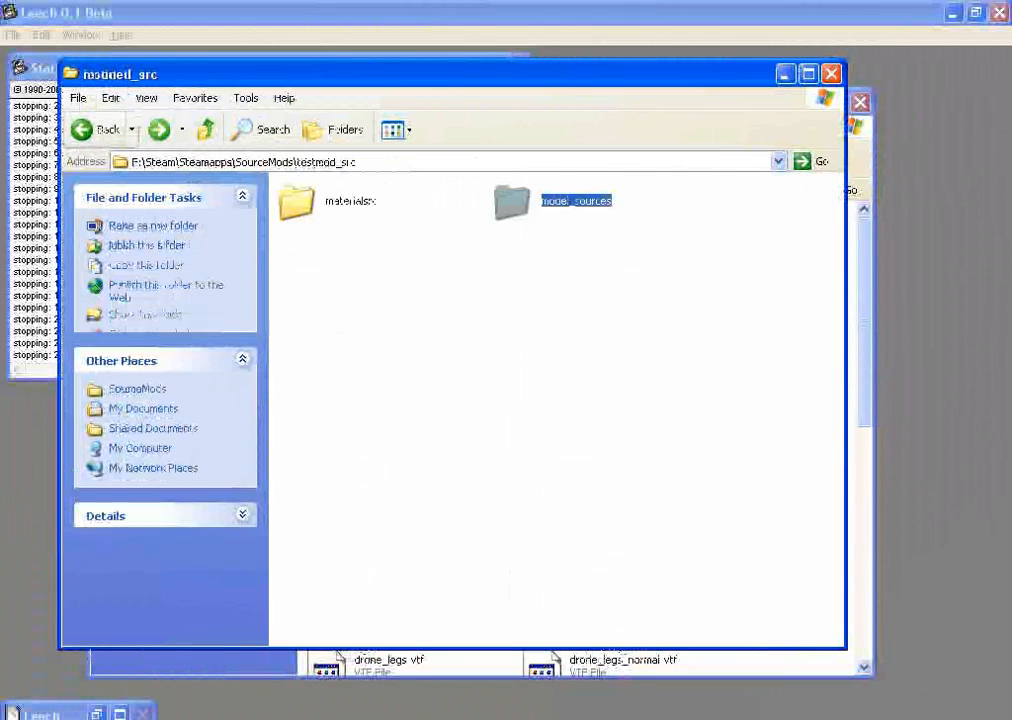
{"action": "double_click", "coordinate": [300, 203]}
{"action": "double_click", "coordinate": [300, 203]}
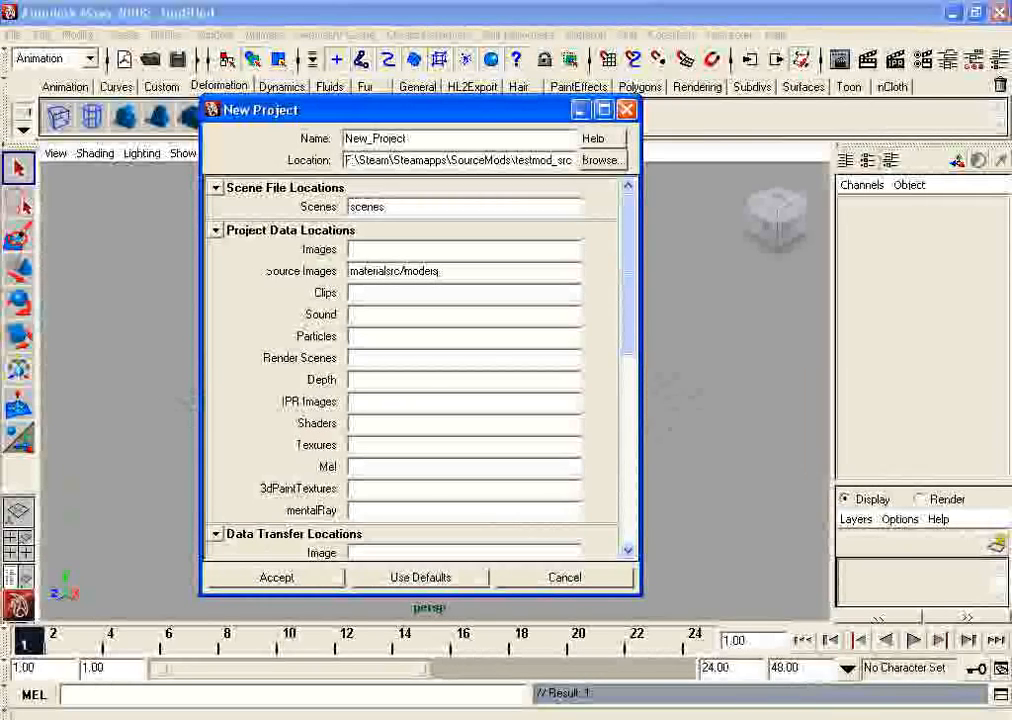
Review the remaining data locations of the new project in Maya, and cancel its creation
{"action": "scroll", "coordinate": [415, 360], "scroll_direction": "down", "scroll_amount": 5}
{"action": "scroll", "coordinate": [415, 365], "scroll_direction": "down", "scroll_amount": 3}
{"action": "scroll", "coordinate": [415, 365], "scroll_direction": "up", "scroll_amount": 8}
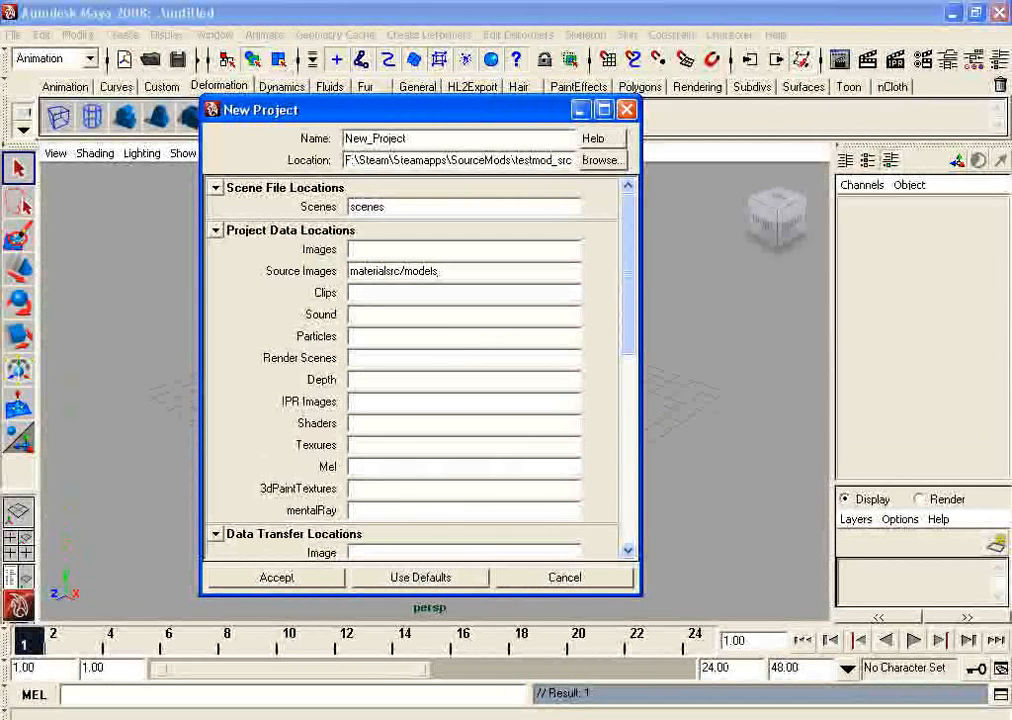
{"action": "left_click", "coordinate": [565, 577]}
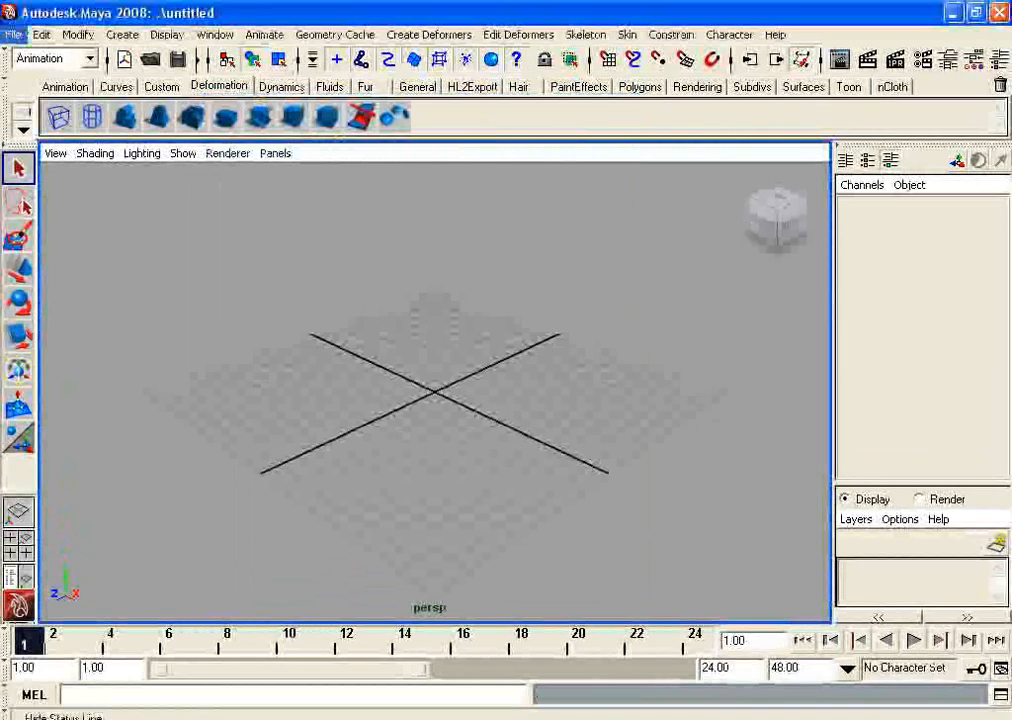
Open the dialog for choosing which existing project is current
{"action": "left_click", "coordinate": [14, 35]}
{"action": "left_click", "coordinate": [14, 35]}
{"action": "left_click", "coordinate": [14, 35]}
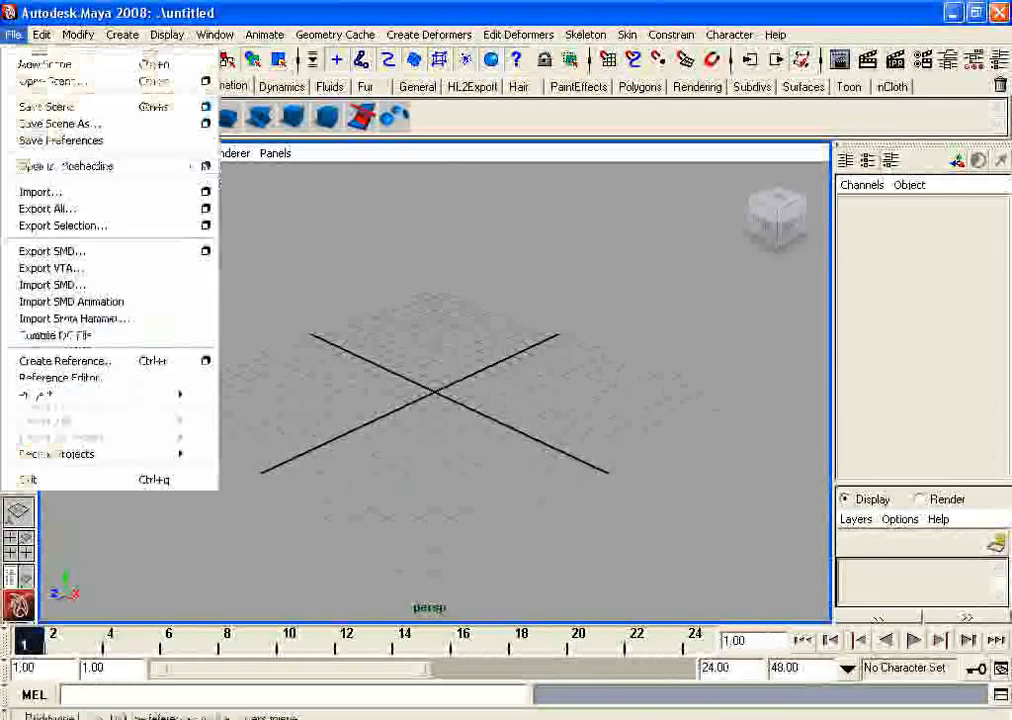
{"action": "mouse_move", "coordinate": [60, 395]}
{"action": "left_click", "coordinate": [213, 437]}
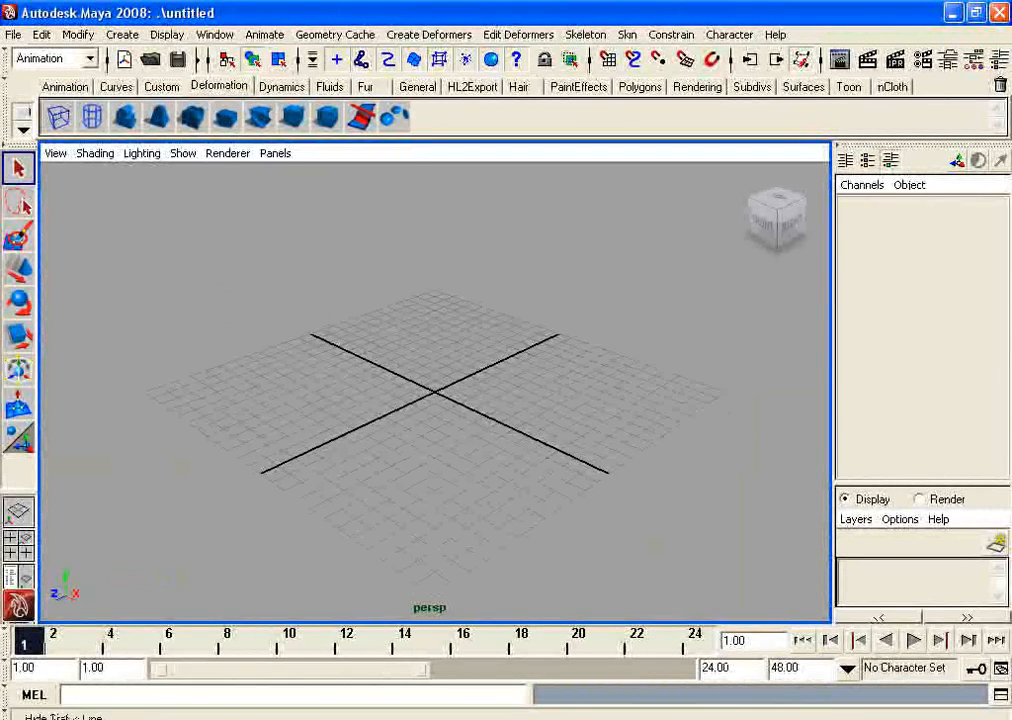
Import an SMD model from the CSS MAYA folder on the desktop
{"action": "left_click", "coordinate": [13, 34]}
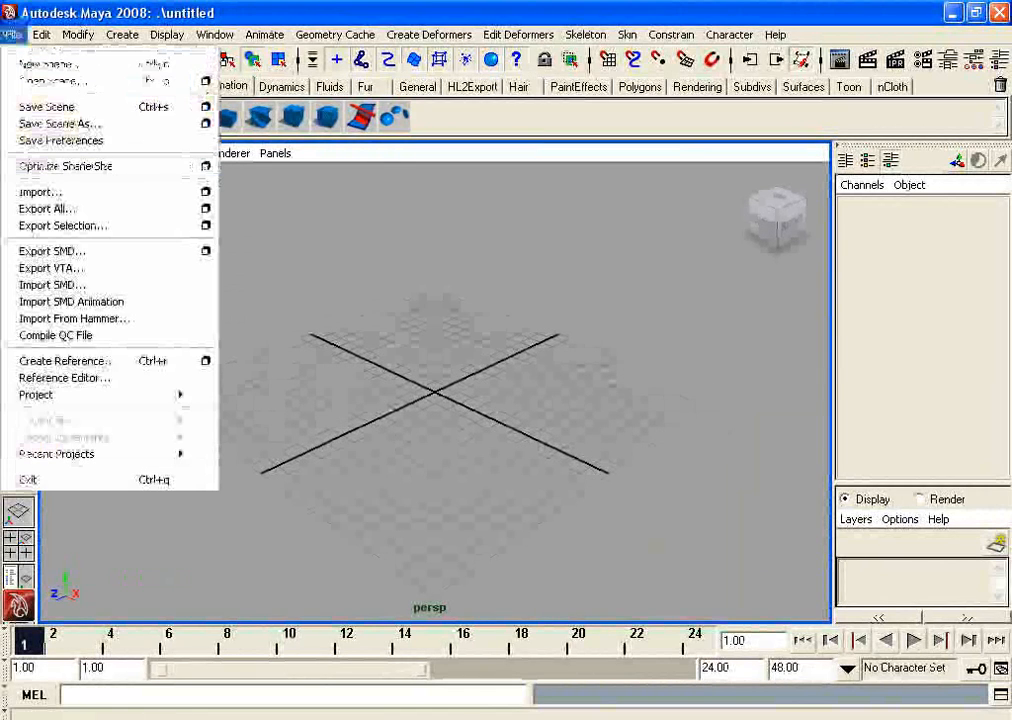
{"action": "key", "text": "Escape"}
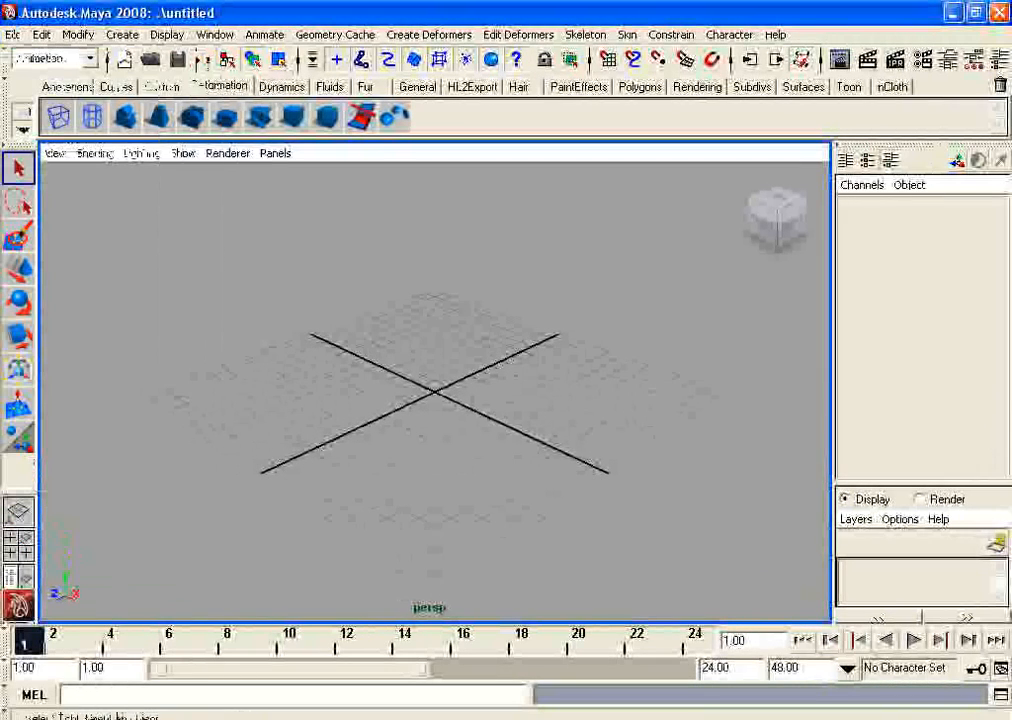
{"action": "left_click", "coordinate": [13, 34]}
{"action": "left_click", "coordinate": [60, 465]}
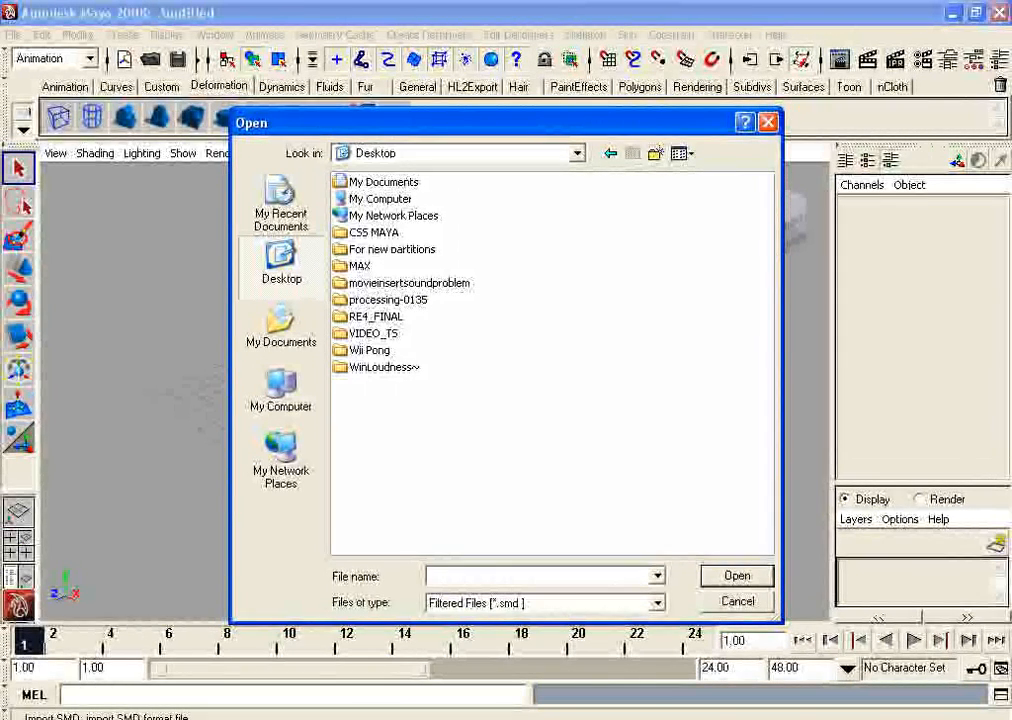
{"action": "left_click", "coordinate": [391, 249]}
{"action": "double_click", "coordinate": [373, 233]}
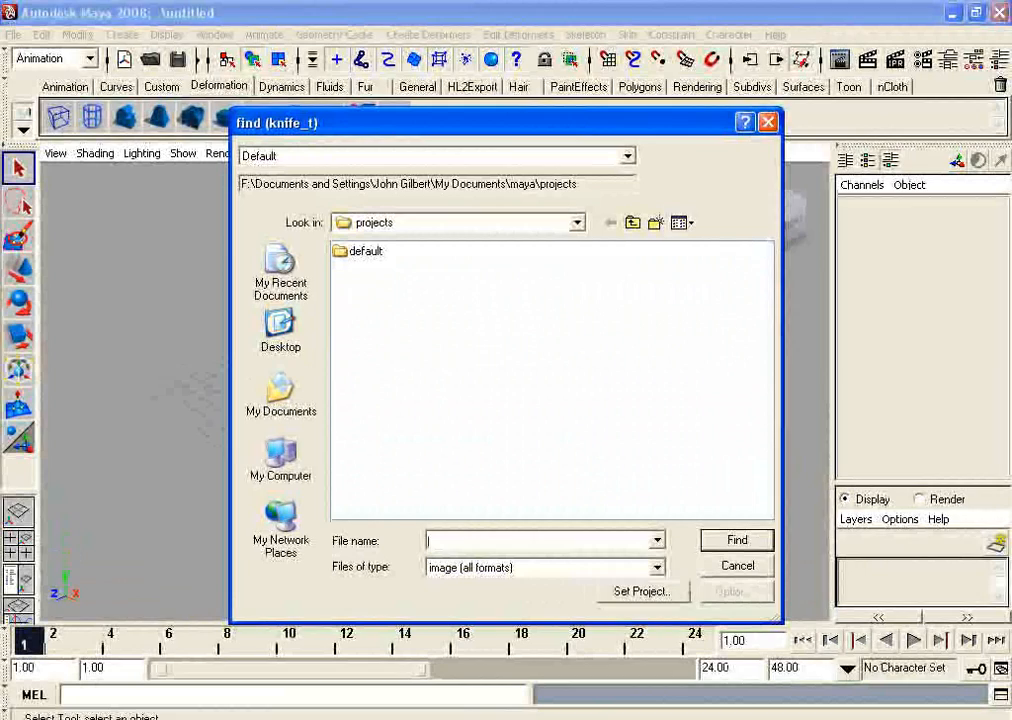
Move the knife_t texture search dialog aside to examine the imported skeleton, and bring the dialog back over the viewport
{"action": "left_click_drag", "start_coordinate": [500, 123], "coordinate": [826, 447]}
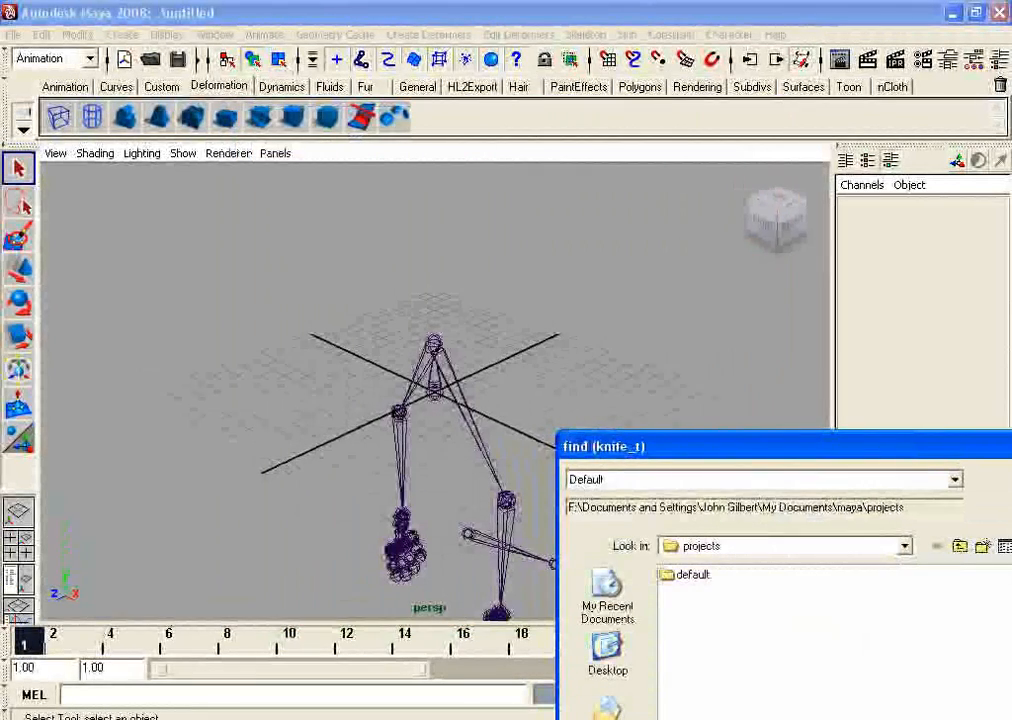
{"action": "left_click_drag", "start_coordinate": [826, 447], "coordinate": [585, 47]}
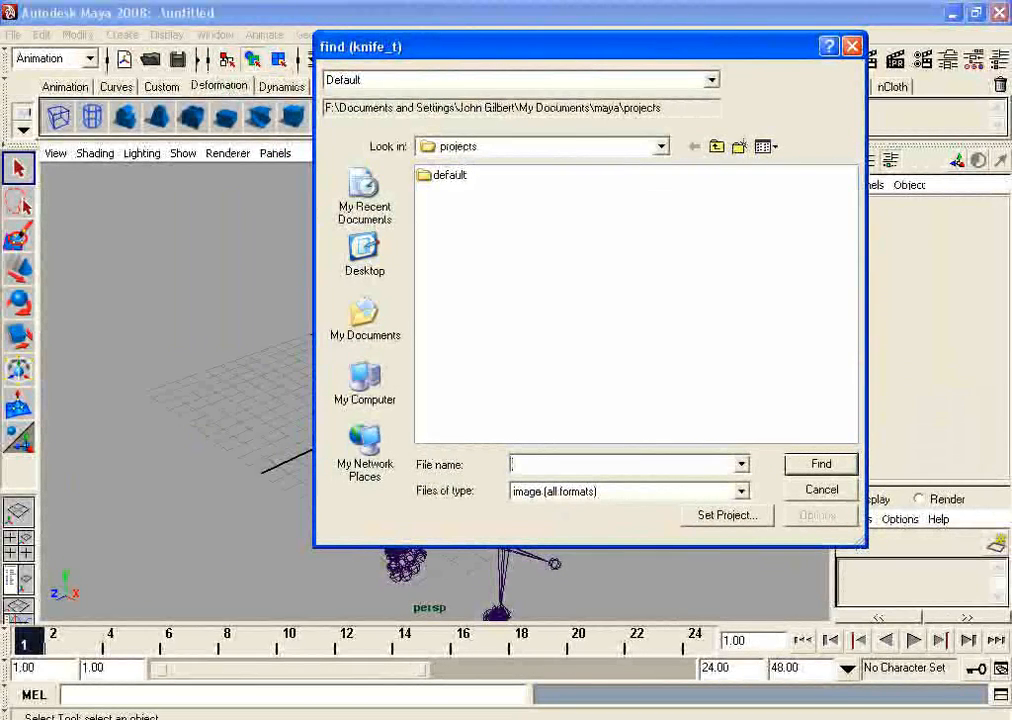
{"action": "left_click_drag", "start_coordinate": [585, 47], "coordinate": [497, 47]}
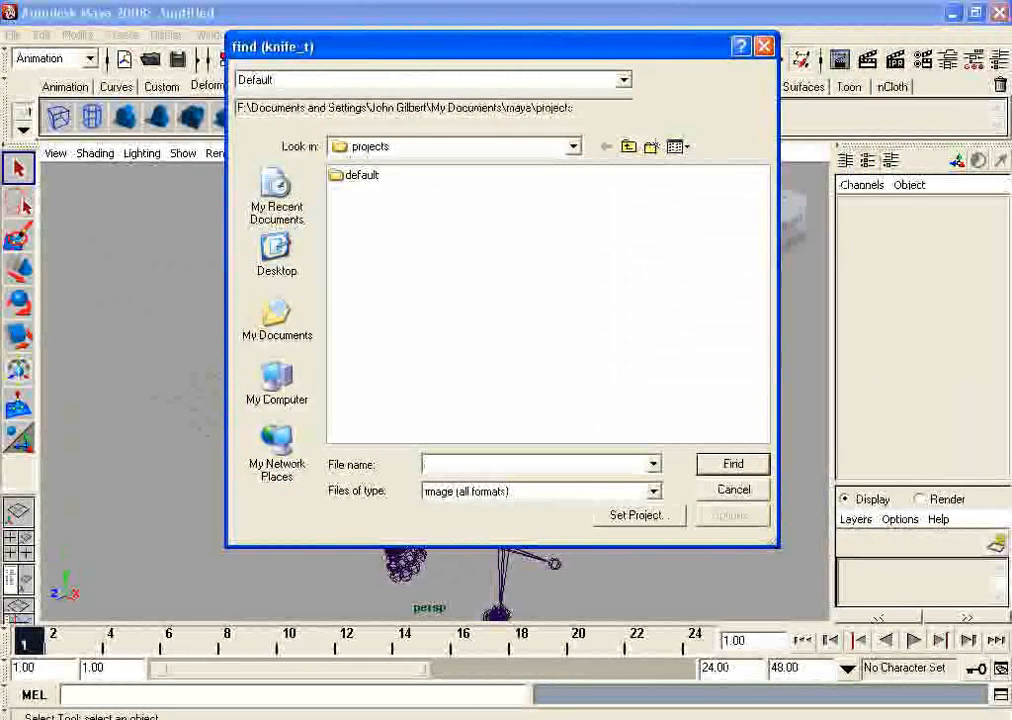
Skip the knife_t texture search, finish the SMD import with the model re-oriented to Y-up, and inspect the skeleton and knife
{"action": "left_click", "coordinate": [733, 490]}
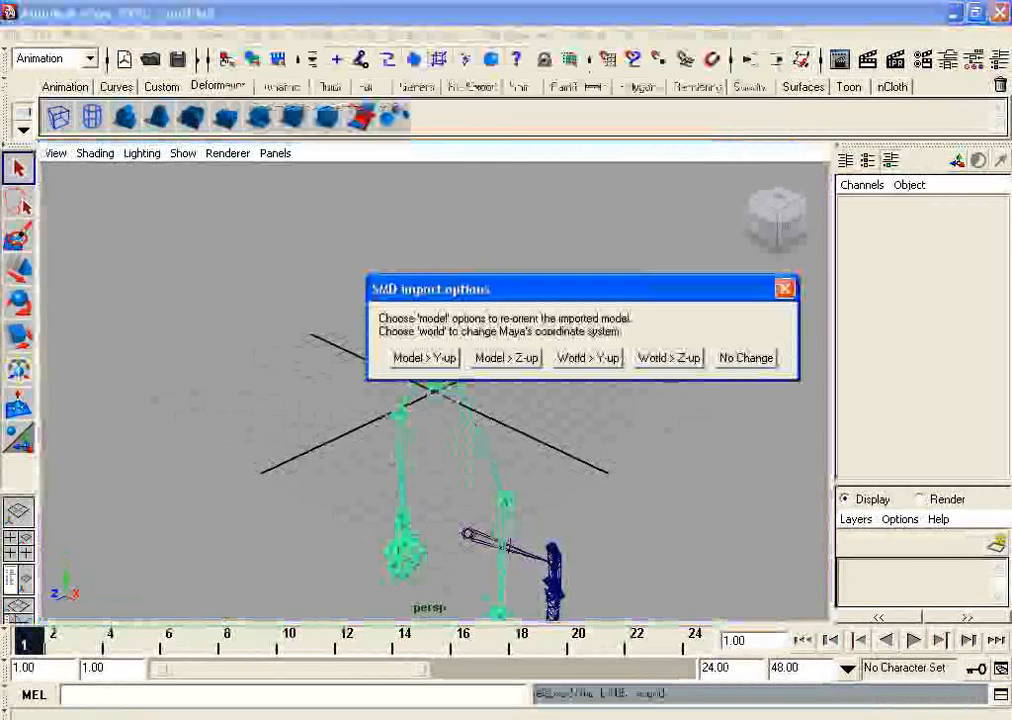
{"action": "left_click_drag", "start_coordinate": [580, 289], "coordinate": [789, 251]}
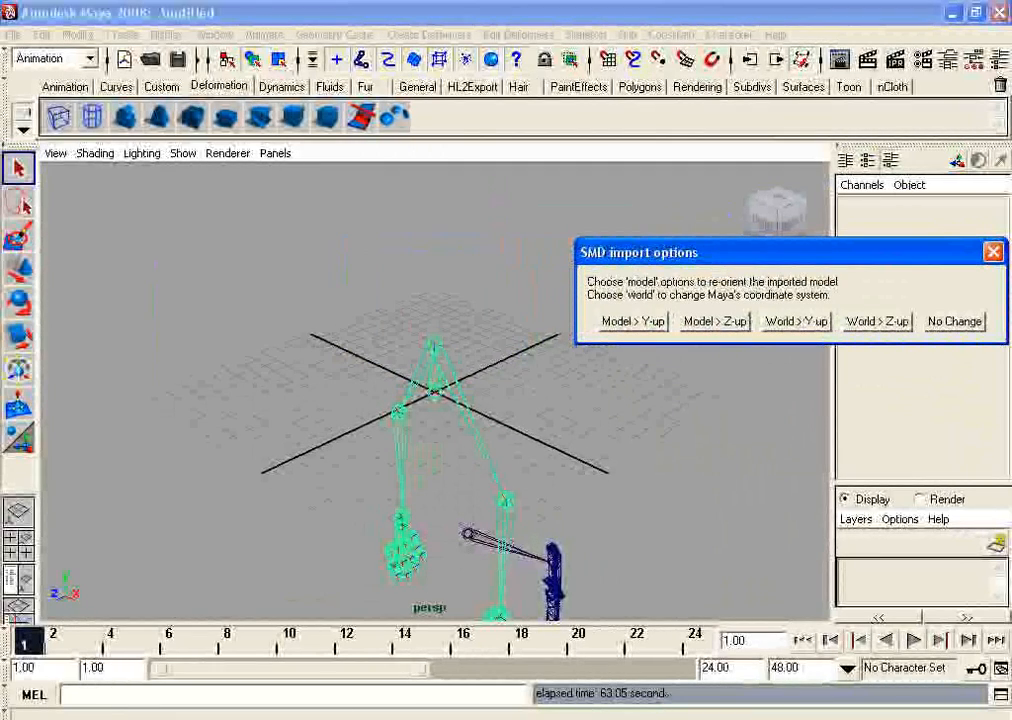
{"action": "left_click", "coordinate": [633, 321]}
{"action": "left_click_drag", "start_coordinate": [620, 325], "coordinate": [680, 262], "text": "alt"}
{"action": "middle_click_drag", "start_coordinate": [480, 390], "coordinate": [602, 543], "text": "alt"}
{"action": "left_click_drag", "start_coordinate": [560, 300], "coordinate": [555, 190], "text": "alt"}
{"action": "middle_click_drag", "start_coordinate": [555, 190], "coordinate": [610, 280], "text": "alt"}
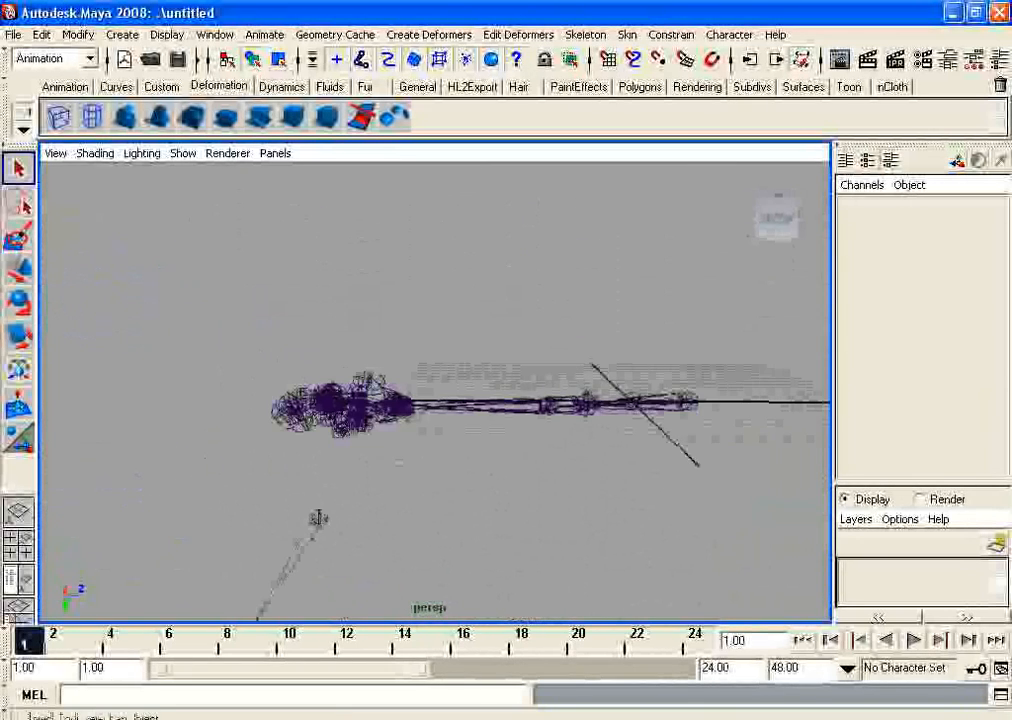
{"action": "left_click_drag", "start_coordinate": [570, 260], "coordinate": [525, 325], "text": "alt"}
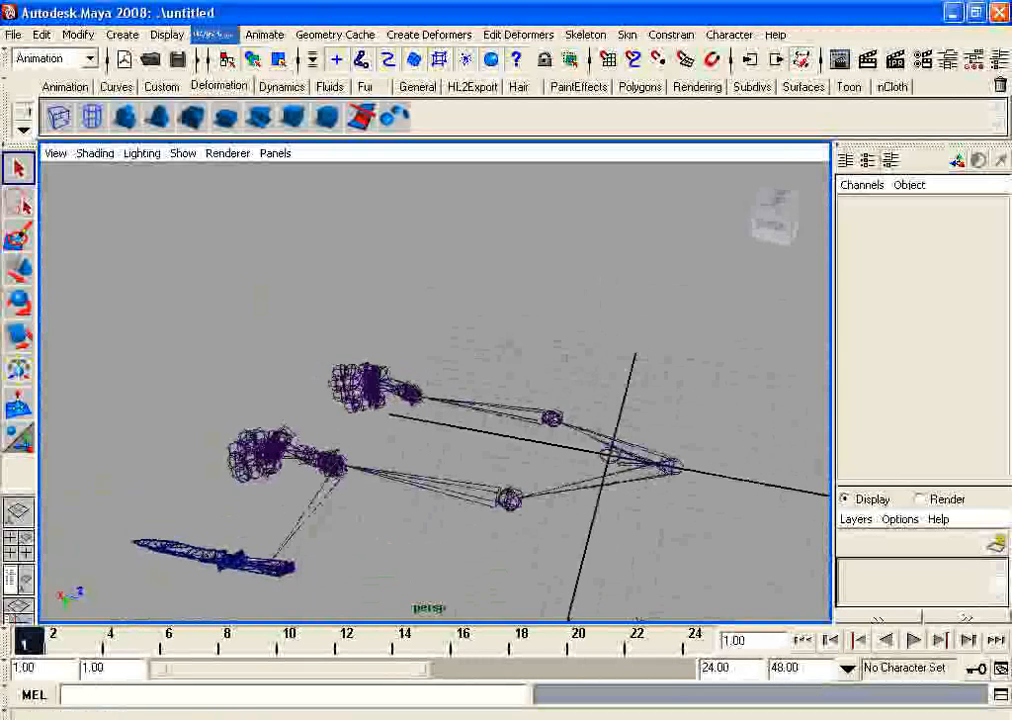
Set the world coordinate system's up axis to Z in the general application preferences and save them
{"action": "left_click", "coordinate": [213, 34]}
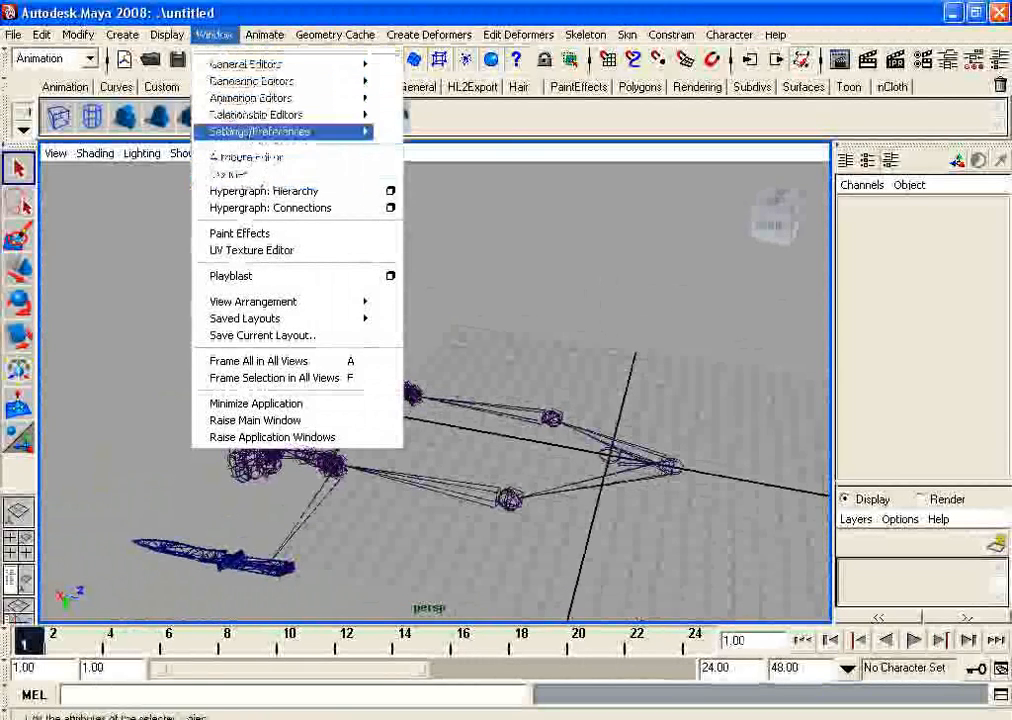
{"action": "mouse_move", "coordinate": [262, 131]}
{"action": "left_click", "coordinate": [418, 141]}
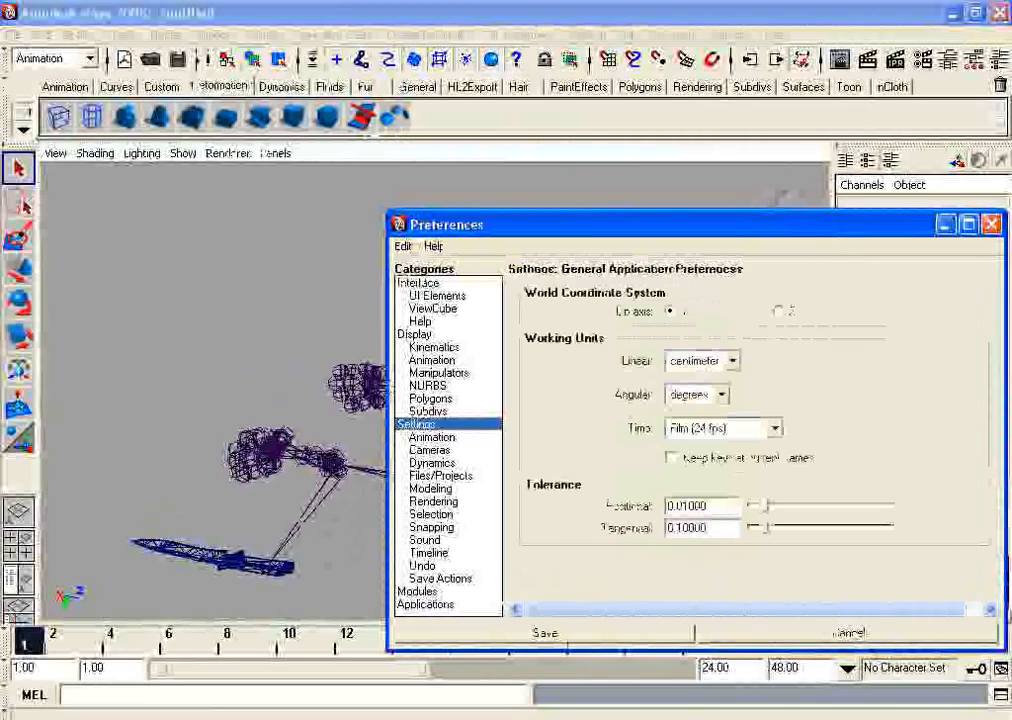
{"action": "left_click", "coordinate": [780, 311]}
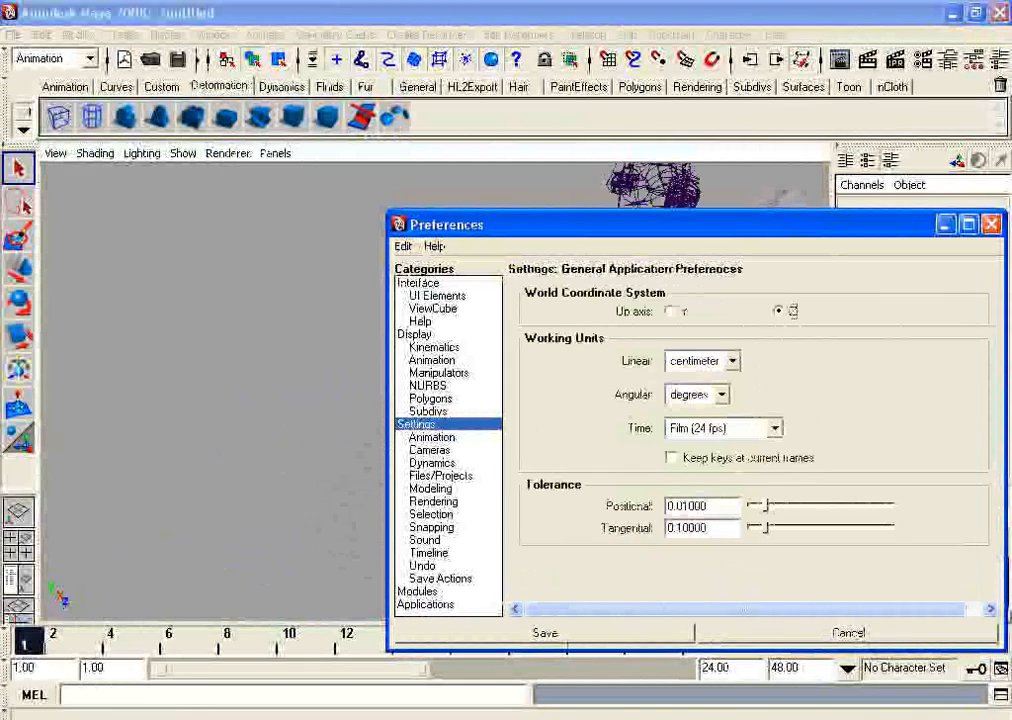
{"action": "left_click_drag", "start_coordinate": [620, 225], "coordinate": [475, 145]}
{"action": "left_click", "coordinate": [402, 552]}
{"action": "left_click_drag", "start_coordinate": [420, 470], "coordinate": [515, 440], "text": "alt"}
Import the knife_t_reference SMD from the CSS MAYA folder with the World > Z-up option, and inspect the result
{"action": "left_click", "coordinate": [13, 35]}
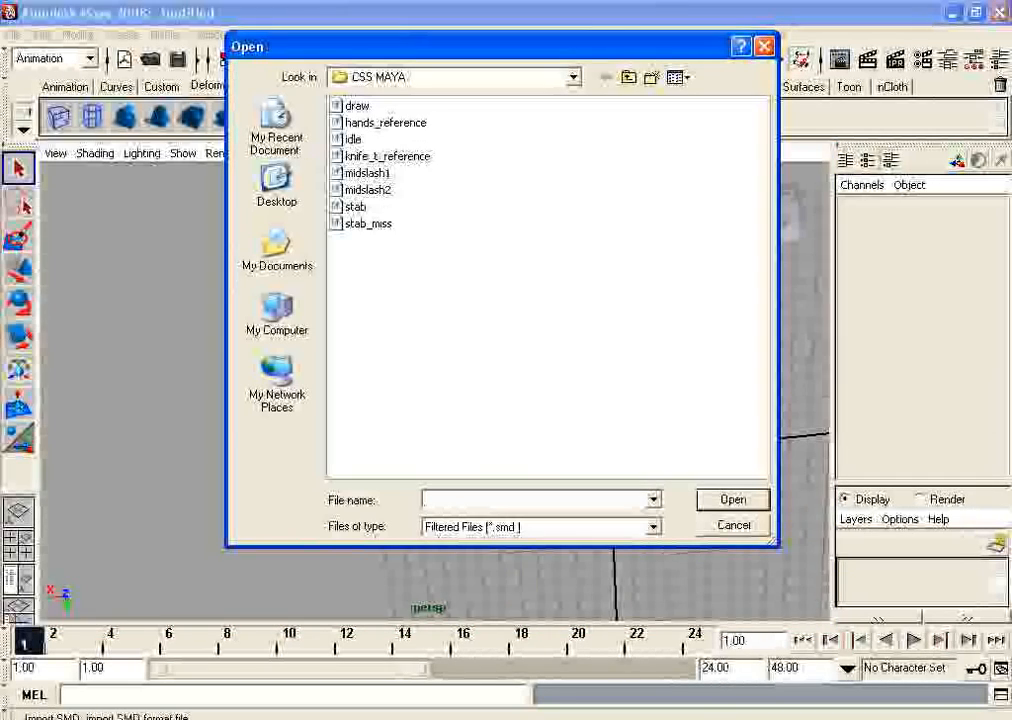
{"action": "left_click", "coordinate": [368, 156]}
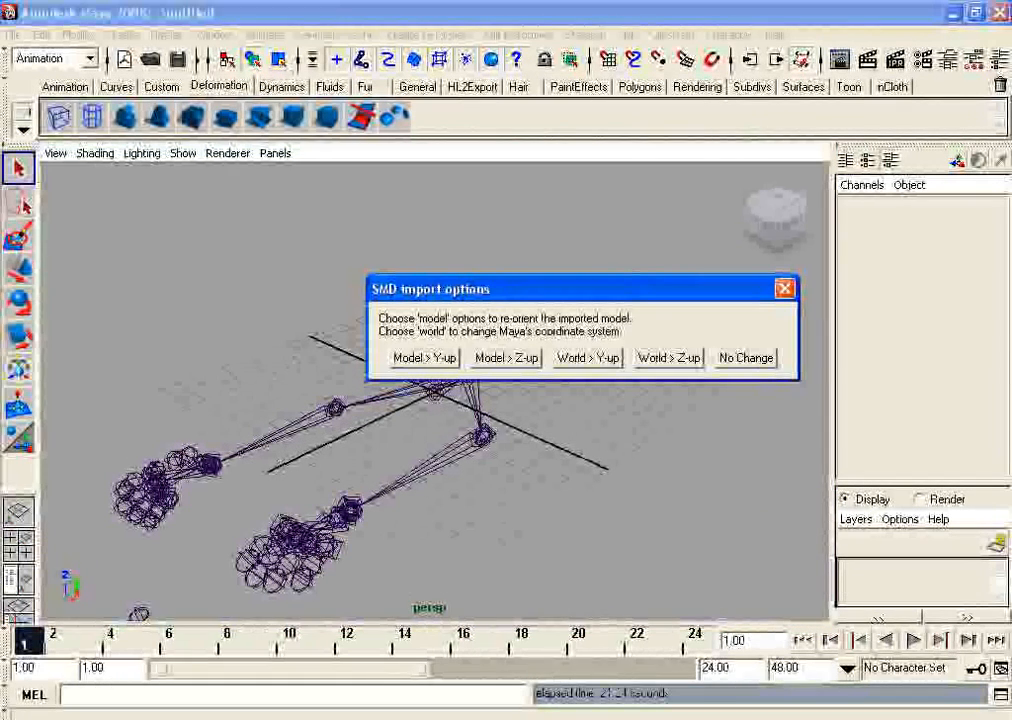
{"action": "left_click_drag", "start_coordinate": [570, 289], "coordinate": [547, 192]}
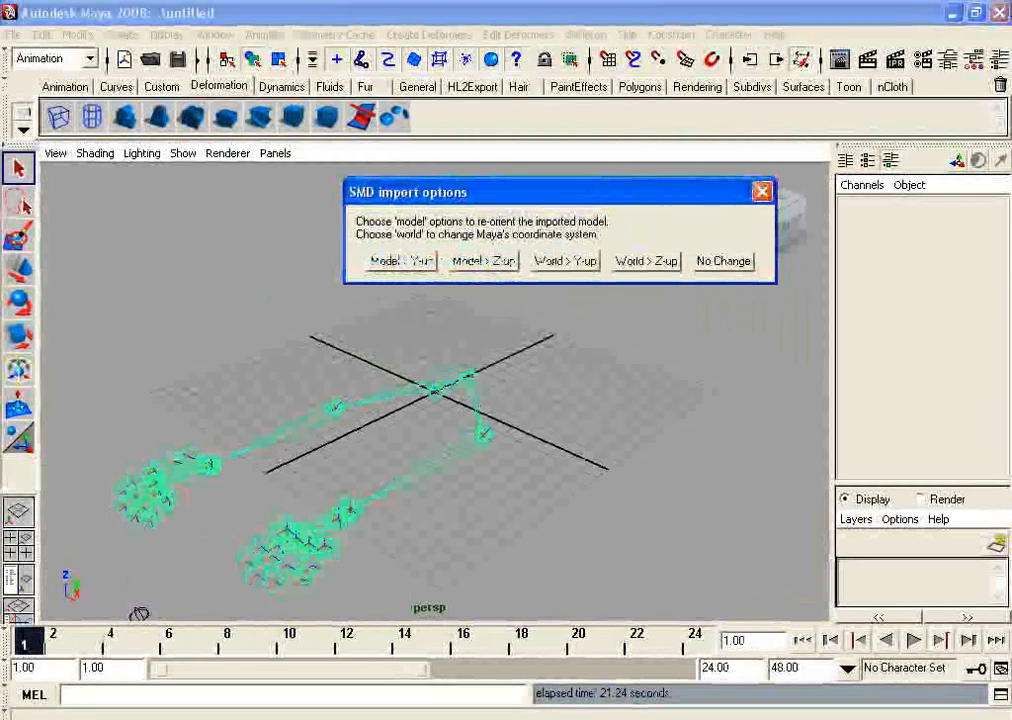
{"action": "left_click", "coordinate": [646, 261]}
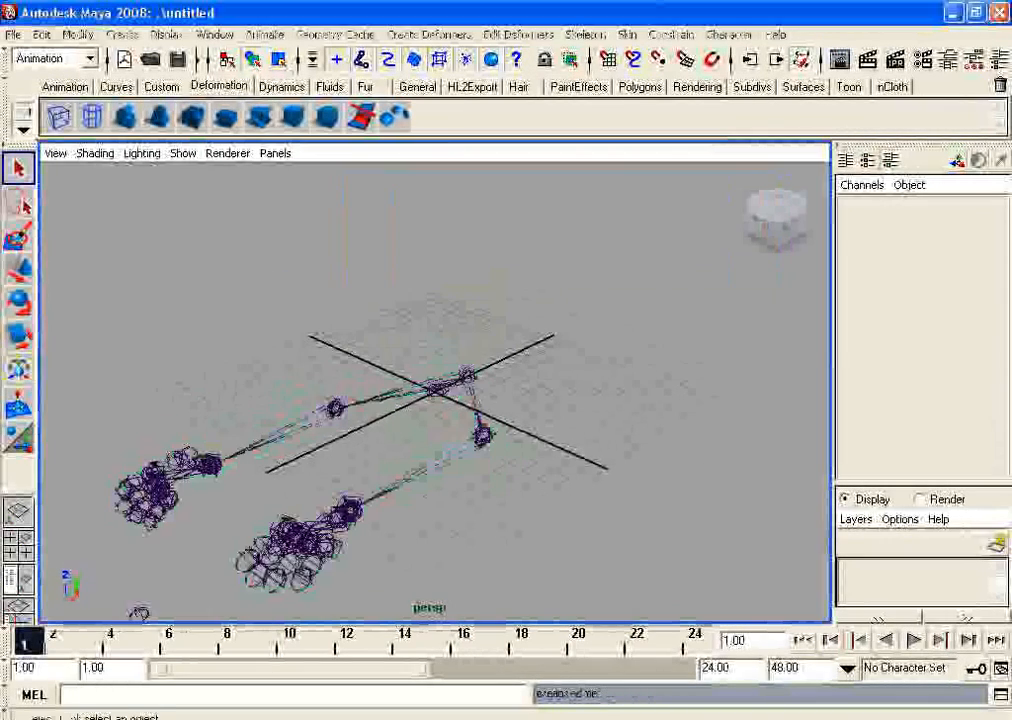
{"action": "left_click_drag", "start_coordinate": [560, 390], "coordinate": [420, 325], "text": "alt"}
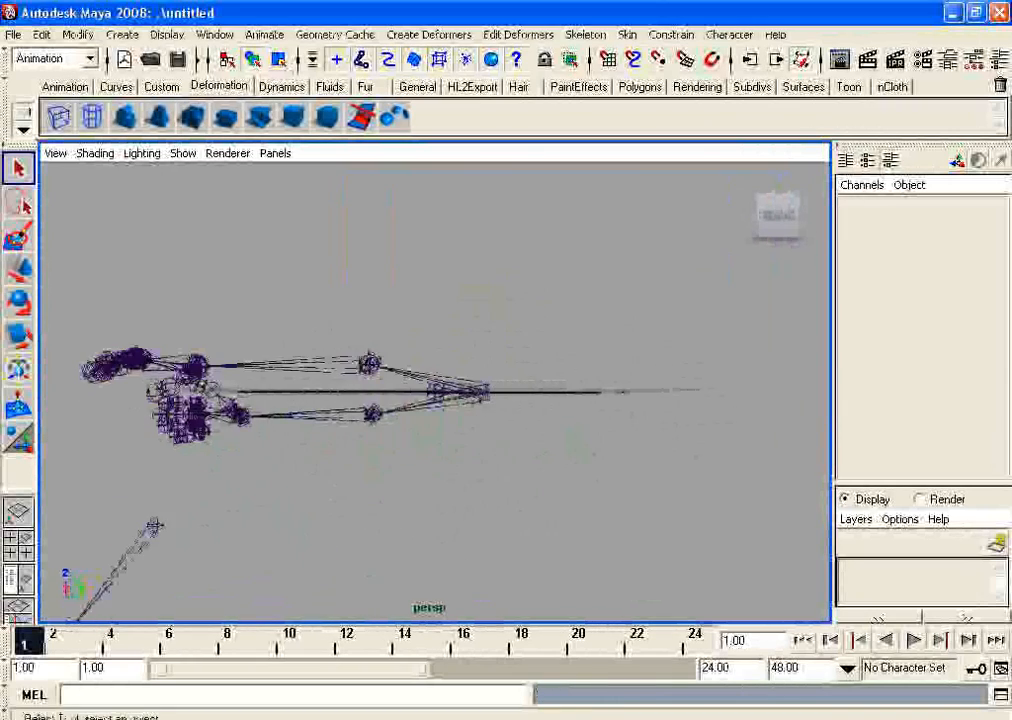
{"action": "middle_click_drag", "start_coordinate": [420, 325], "coordinate": [764, 230], "text": "alt"}
{"action": "left_click_drag", "start_coordinate": [590, 268], "coordinate": [578, 299], "text": "alt"}
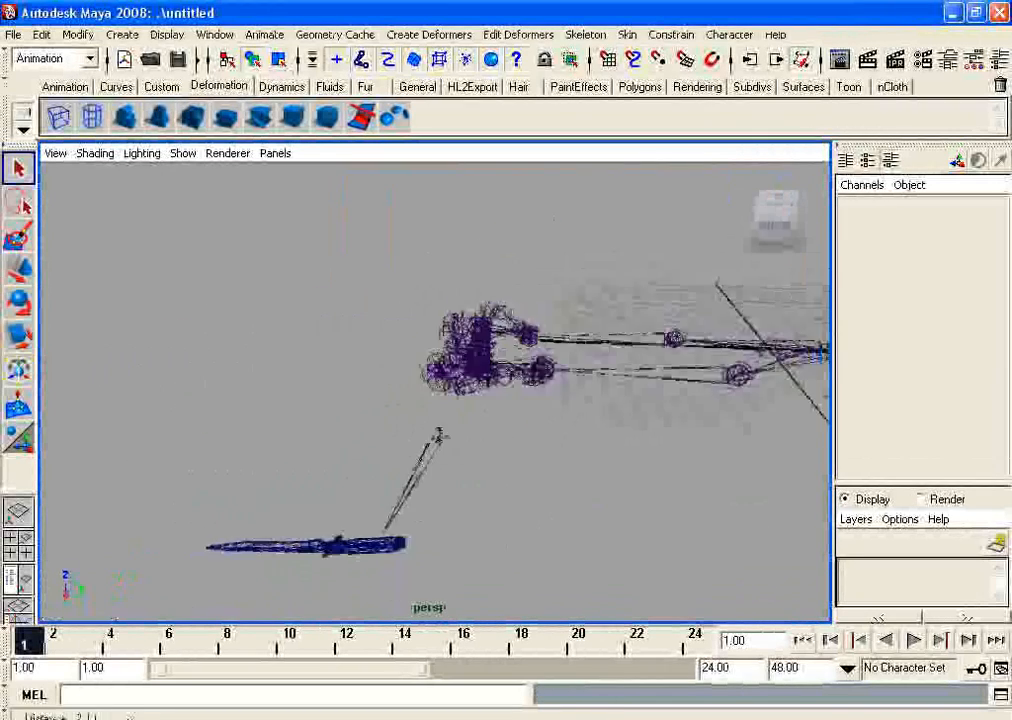
{"action": "middle_click_drag", "start_coordinate": [578, 299], "coordinate": [484, 267], "text": "alt"}
Check that Z is selected as the world up axis in the preferences, and save the preferences
{"action": "left_click", "coordinate": [213, 35]}
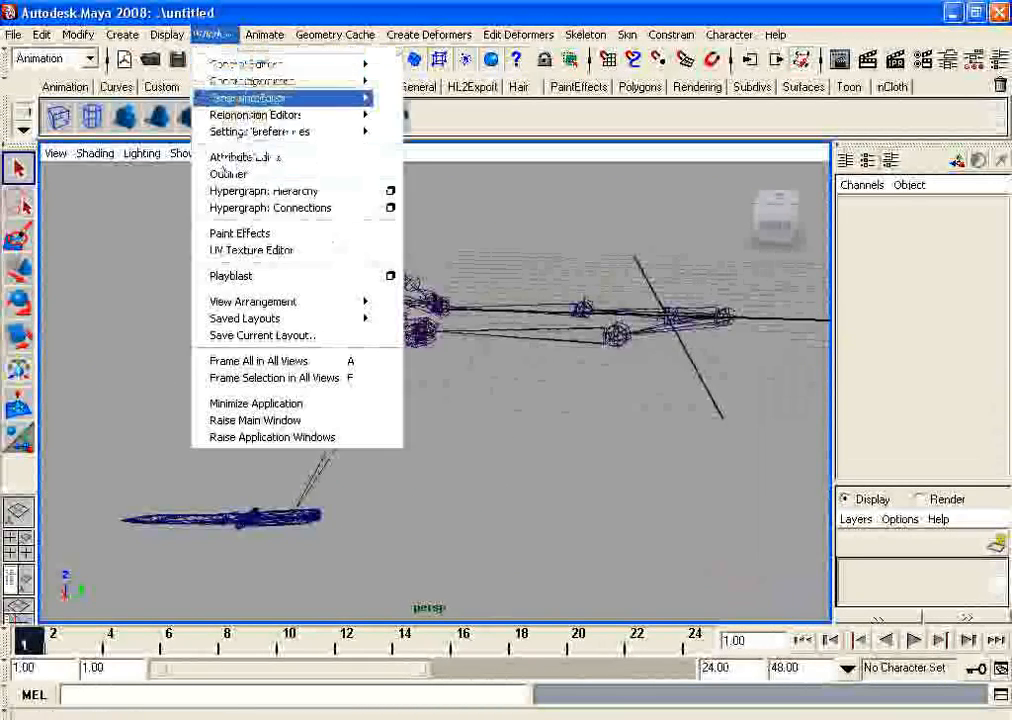
{"action": "mouse_move", "coordinate": [258, 132]}
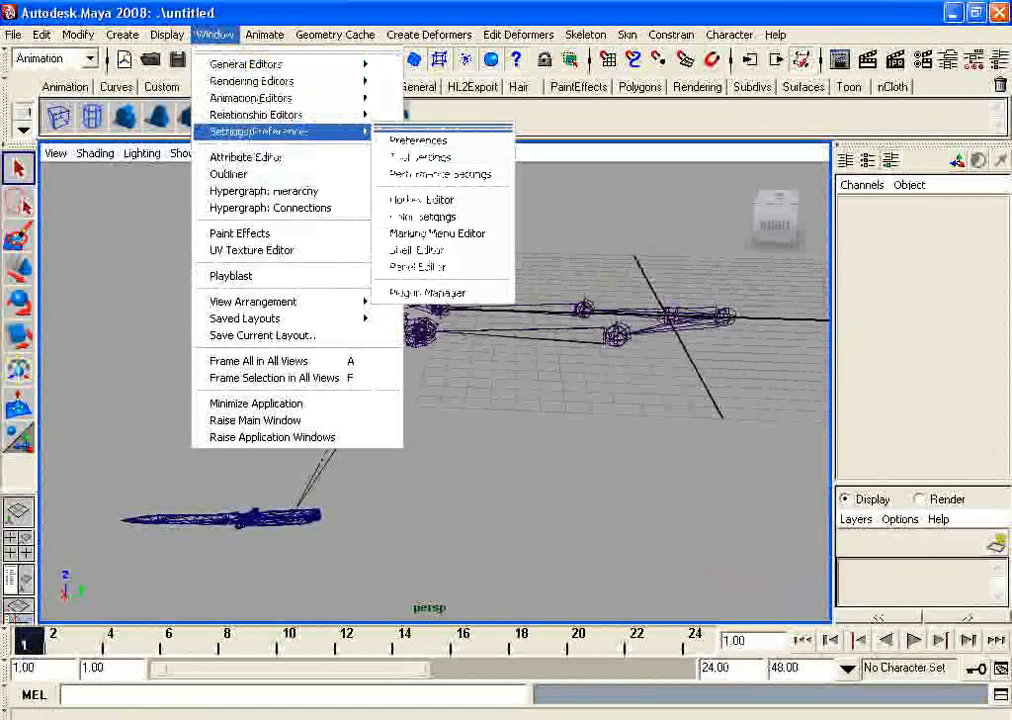
{"action": "left_click", "coordinate": [418, 140]}
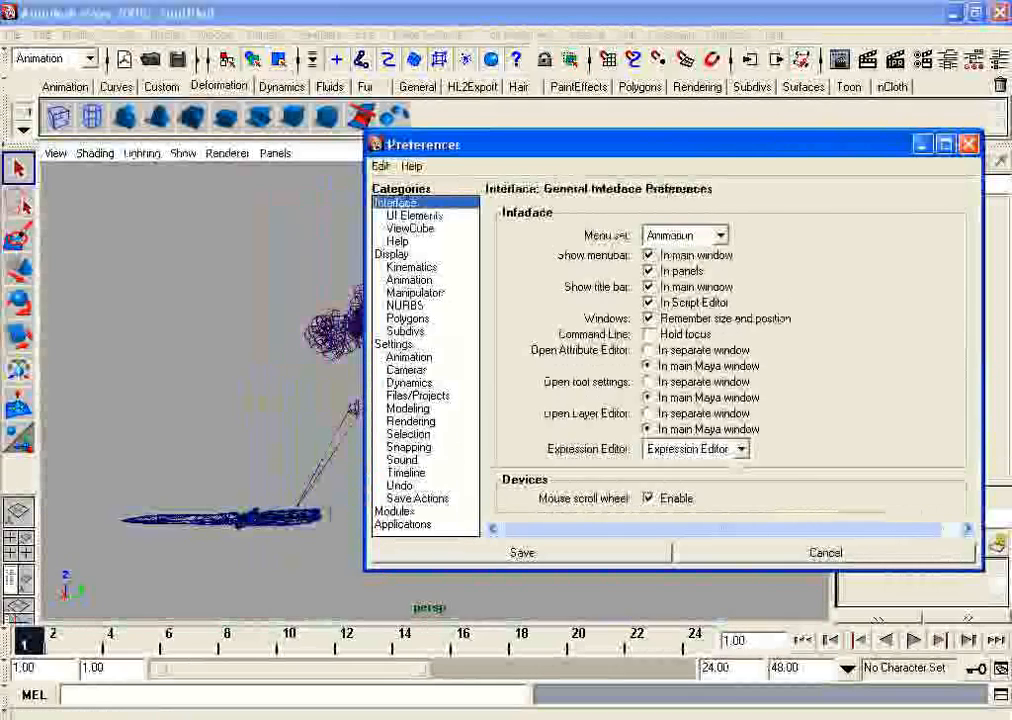
{"action": "left_click", "coordinate": [394, 344]}
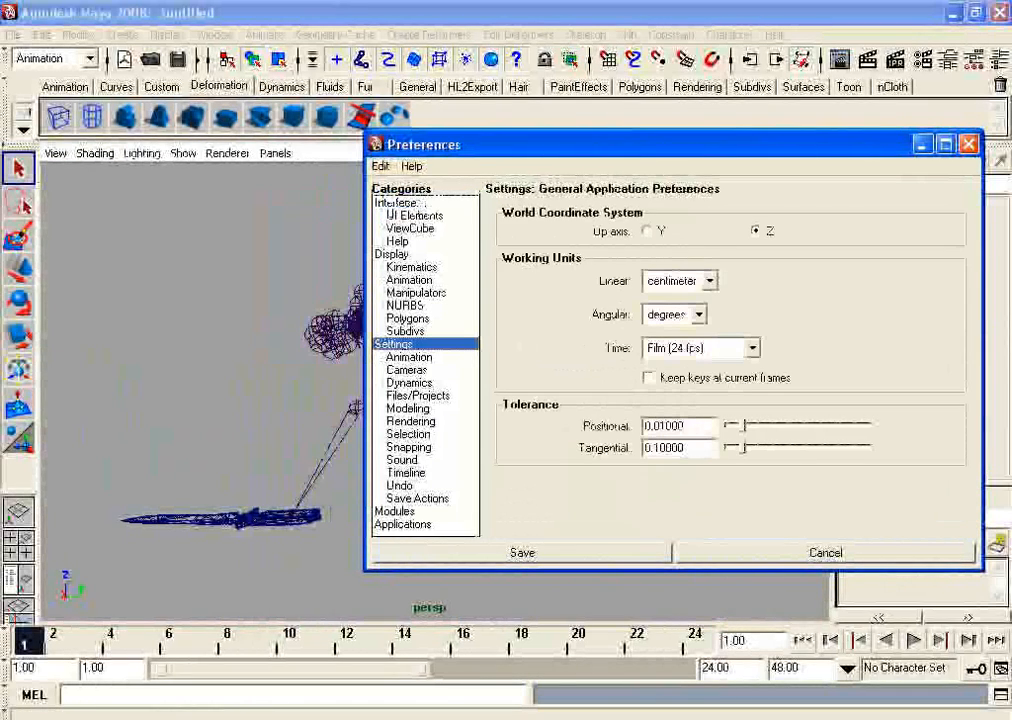
{"action": "left_click", "coordinate": [757, 231]}
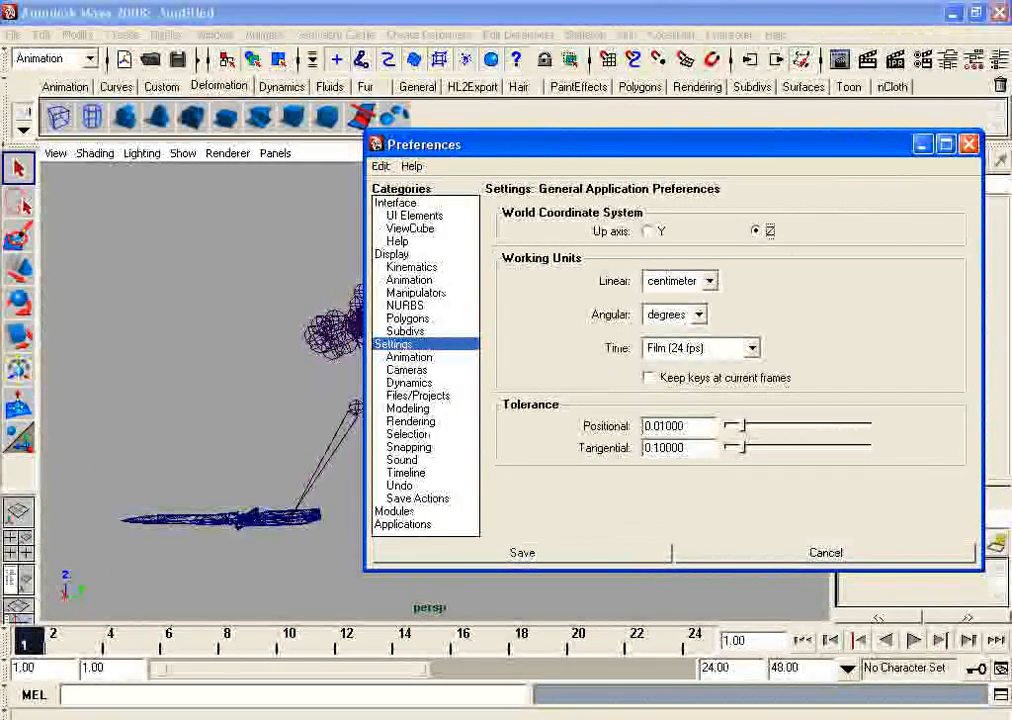
{"action": "left_click", "coordinate": [522, 553]}
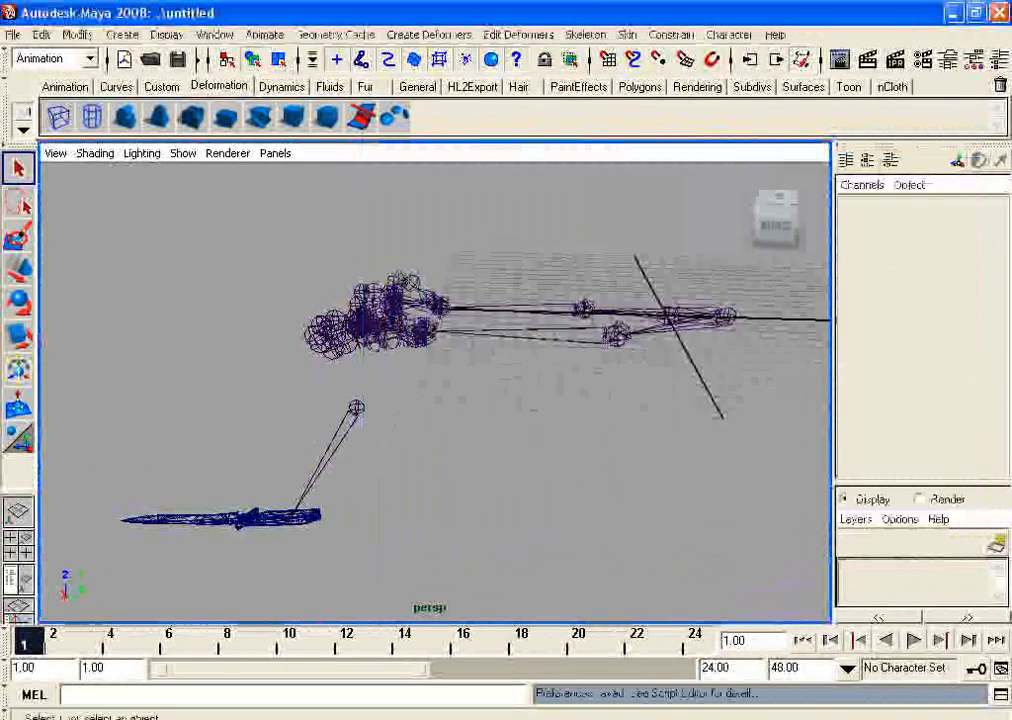
Start a scene file import and browse to the Steam folder on drive C
{"action": "left_click", "coordinate": [13, 35]}
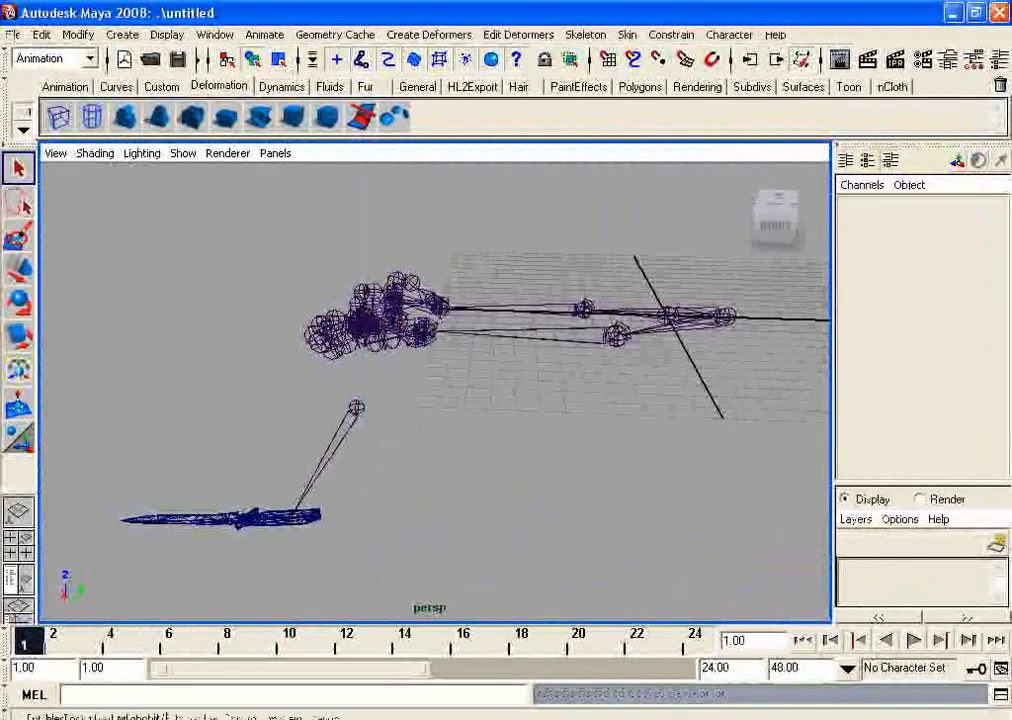
{"action": "middle_click_drag", "start_coordinate": [420, 350], "coordinate": [515, 455], "text": "alt"}
{"action": "right_click_drag", "start_coordinate": [515, 455], "coordinate": [485, 450], "text": "alt"}
{"action": "mouse_move", "coordinate": [485, 450]}
{"action": "left_mouse_down", "text": "alt"}
{"action": "mouse_move", "coordinate": [505, 425]}
{"action": "mouse_move", "coordinate": [473, 452]}
{"action": "left_mouse_up", "text": "alt"}
{"action": "left_click", "coordinate": [13, 35]}
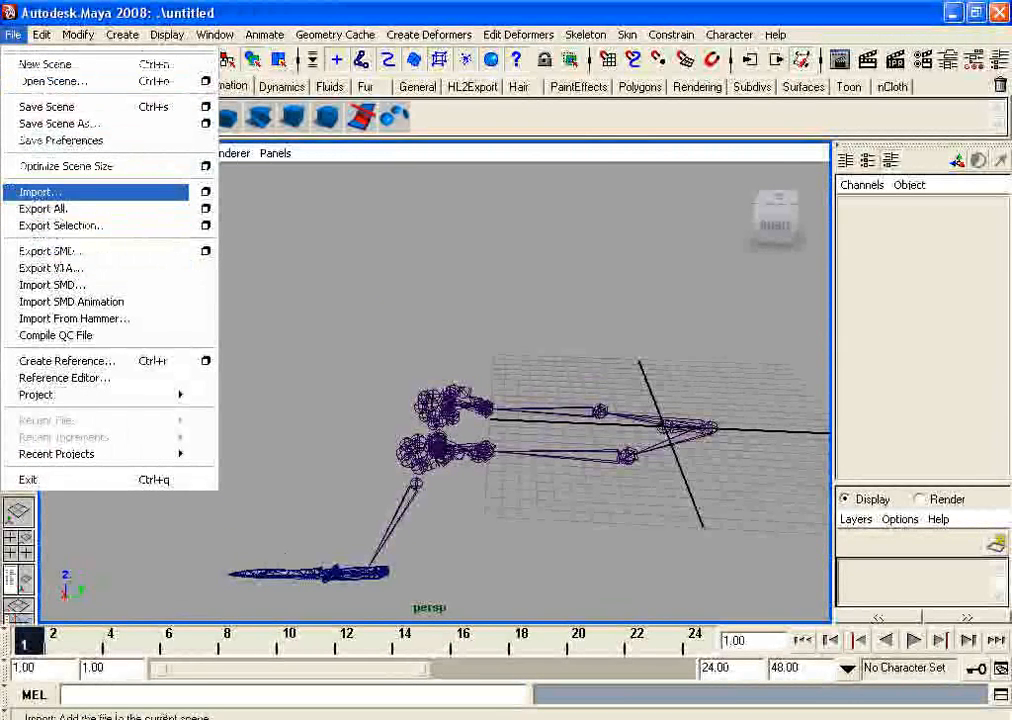
{"action": "left_click", "coordinate": [40, 192]}
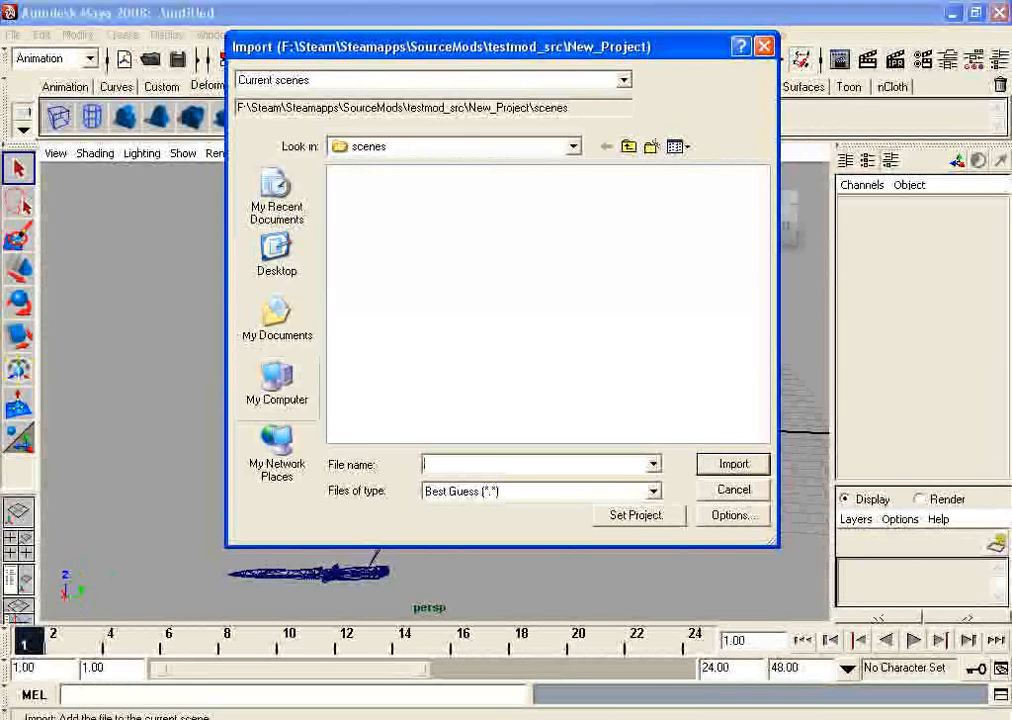
{"action": "left_click", "coordinate": [277, 385]}
{"action": "double_click", "coordinate": [374, 242]}
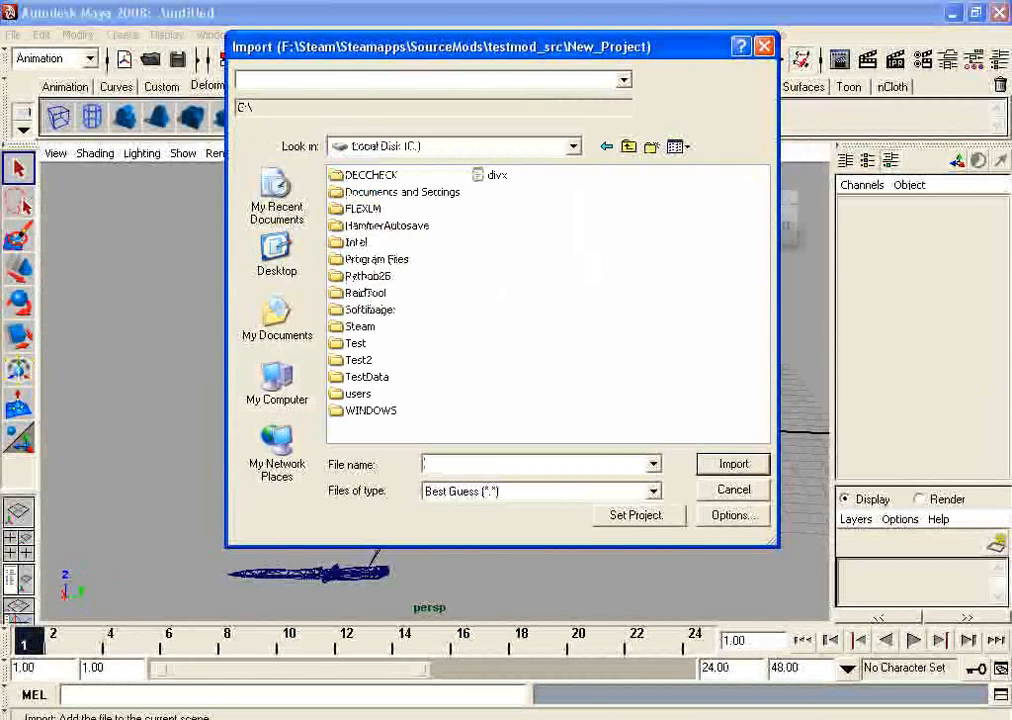
{"action": "double_click", "coordinate": [376, 259]}
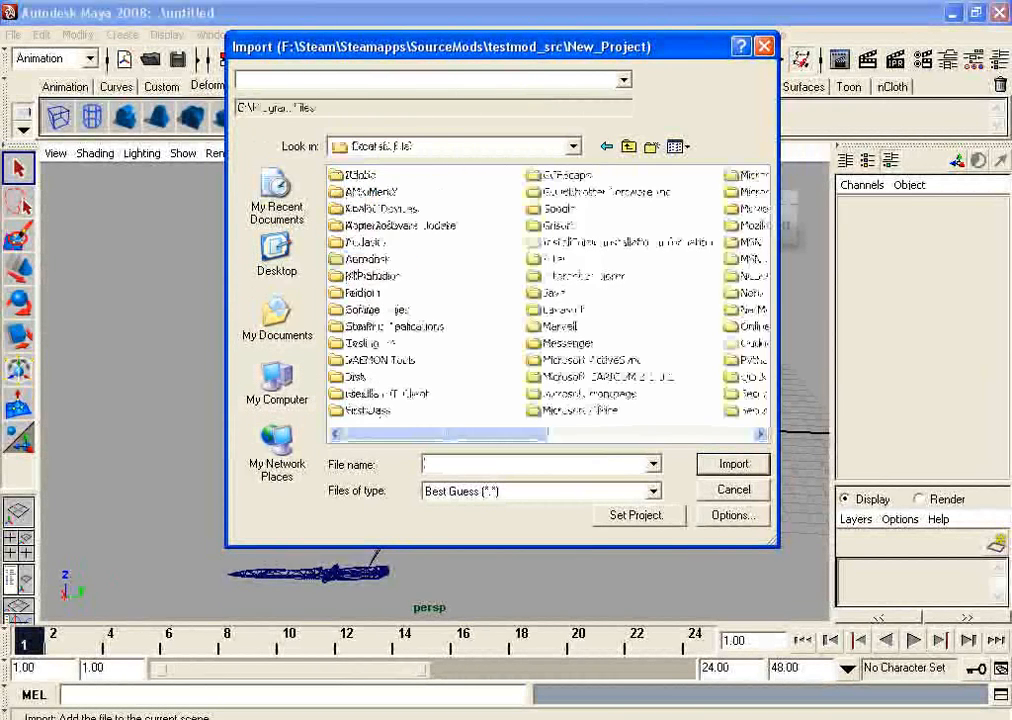
{"action": "left_click", "coordinate": [628, 146]}
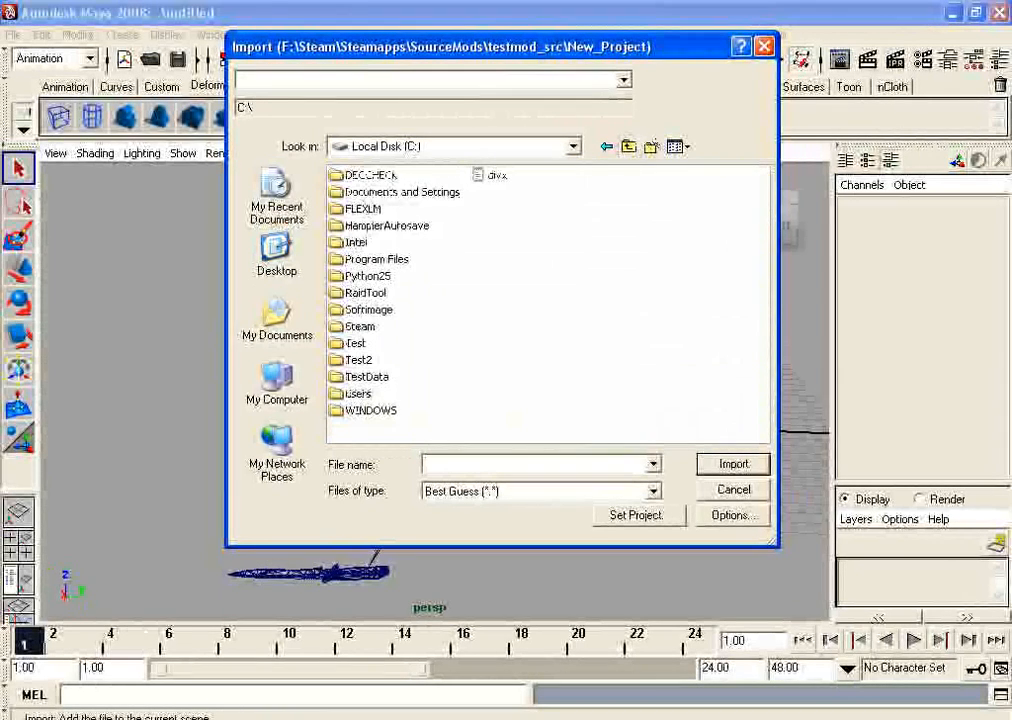
{"action": "double_click", "coordinate": [360, 327]}
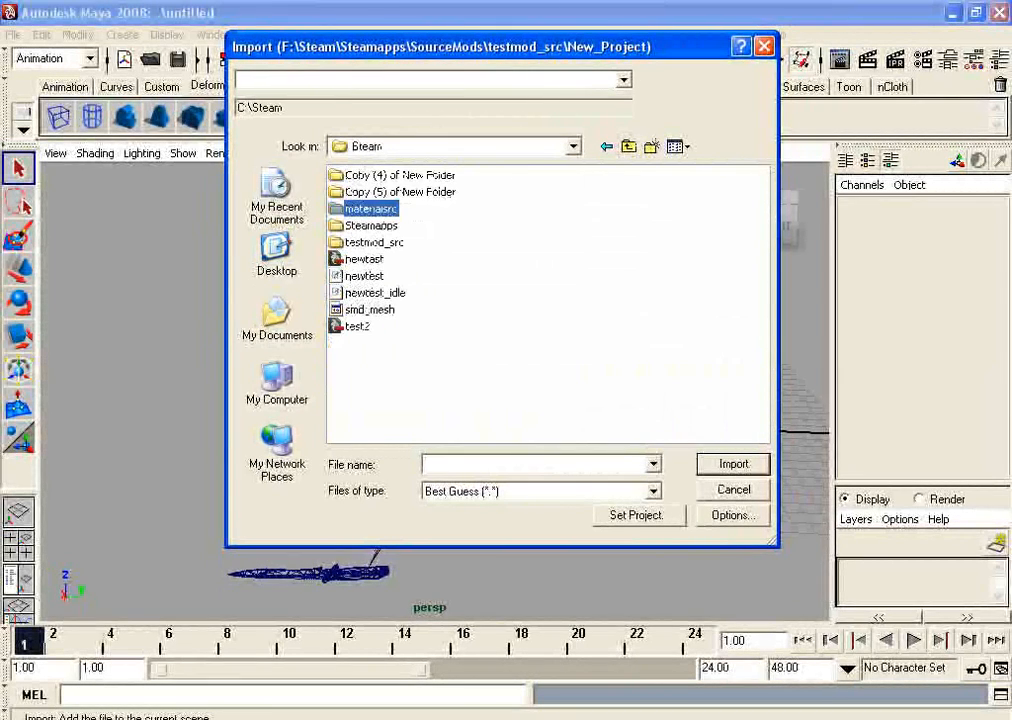
Import the tutorial knife scene from the scenes folder of Steamapps\SourceMods\testmod_src
{"action": "double_click", "coordinate": [371, 226]}
{"action": "double_click", "coordinate": [370, 175]}
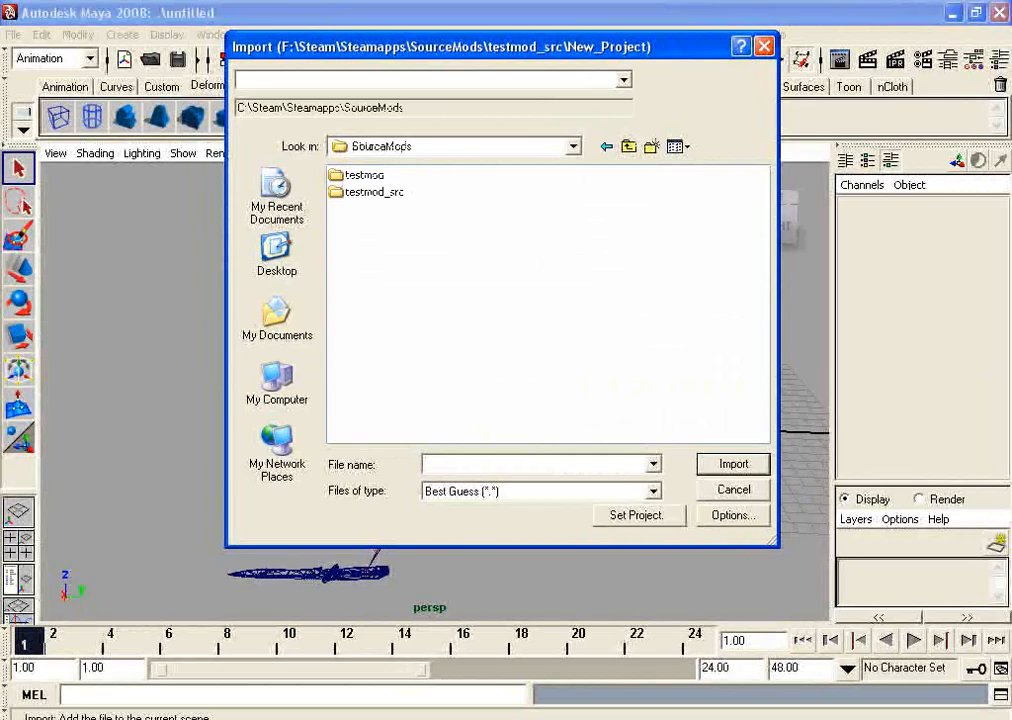
{"action": "double_click", "coordinate": [373, 192]}
{"action": "double_click", "coordinate": [363, 343]}
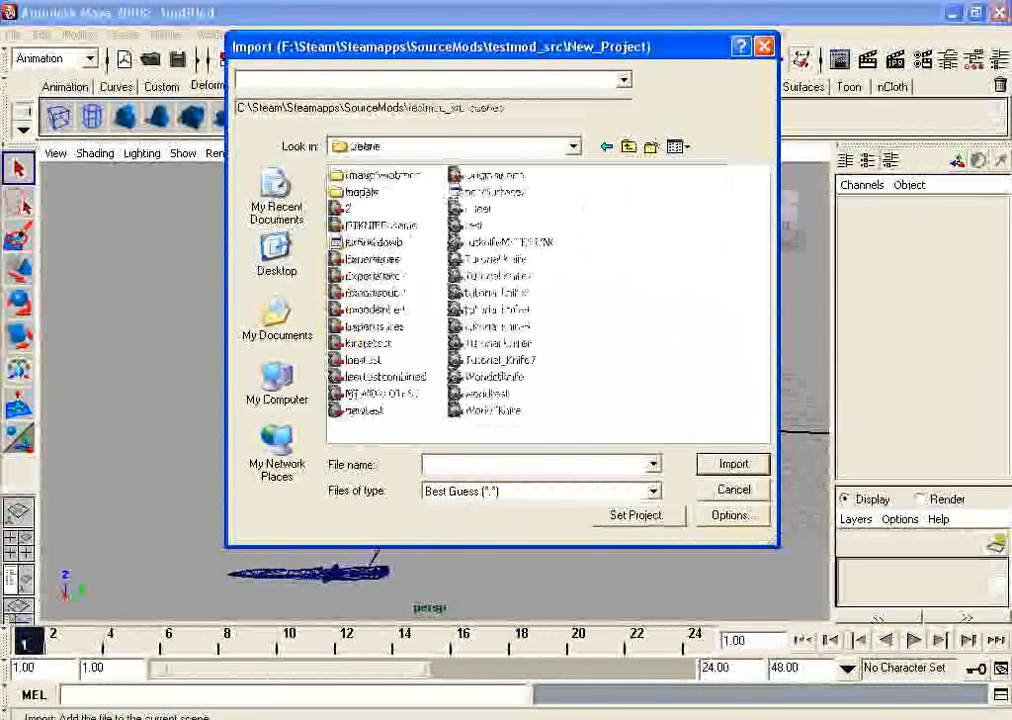
{"action": "double_click", "coordinate": [497, 326]}
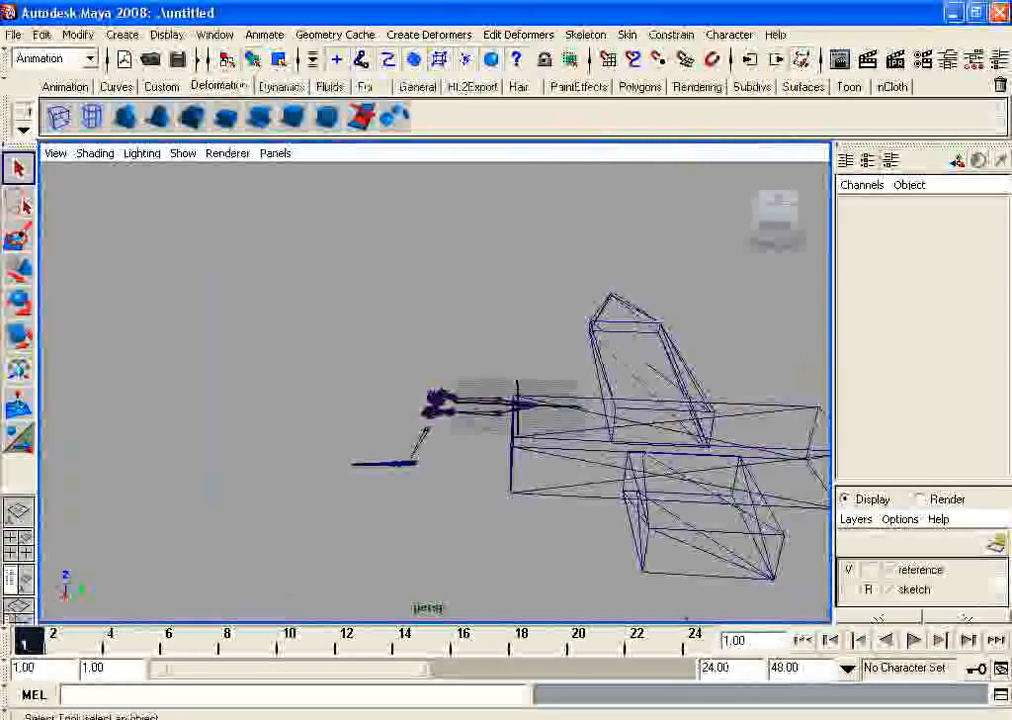
Select the imported wooden knife mesh and move it along the Y axis to about -43.3
{"action": "left_click_drag", "start_coordinate": [435, 380], "coordinate": [540, 420], "text": "alt"}
{"action": "left_click", "coordinate": [645, 405]}
{"action": "key", "text": "w"}
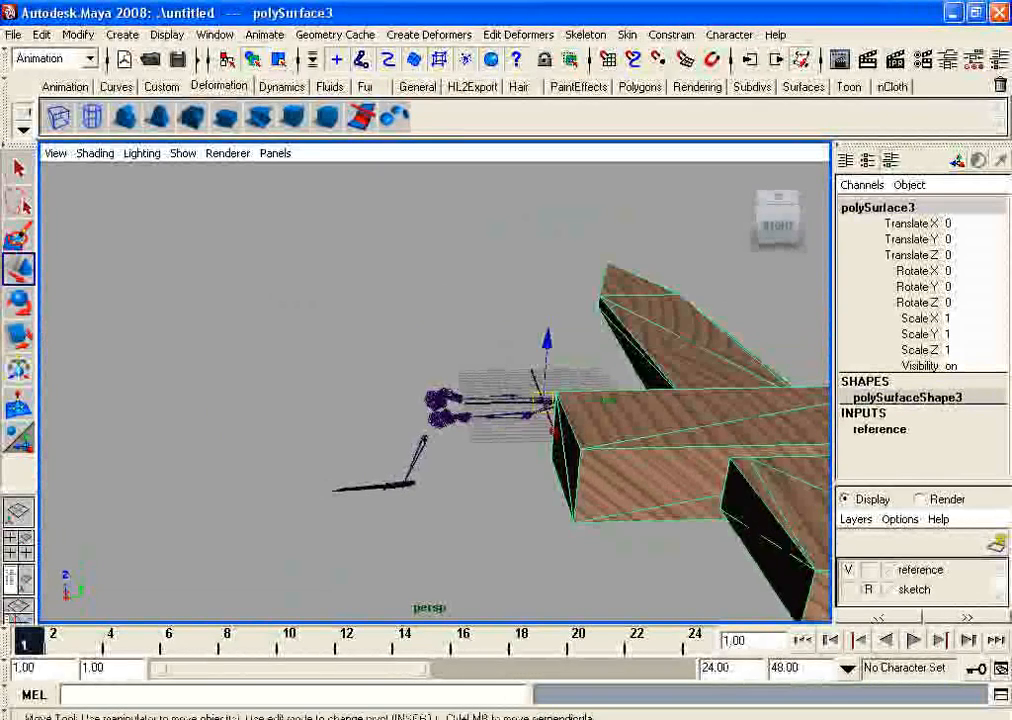
{"action": "left_click_drag", "start_coordinate": [610, 400], "coordinate": [431, 446]}
Scale the wooden knife down uniformly to about 0.069 in the perspective view of the four-view layout
{"action": "key", "text": "r"}
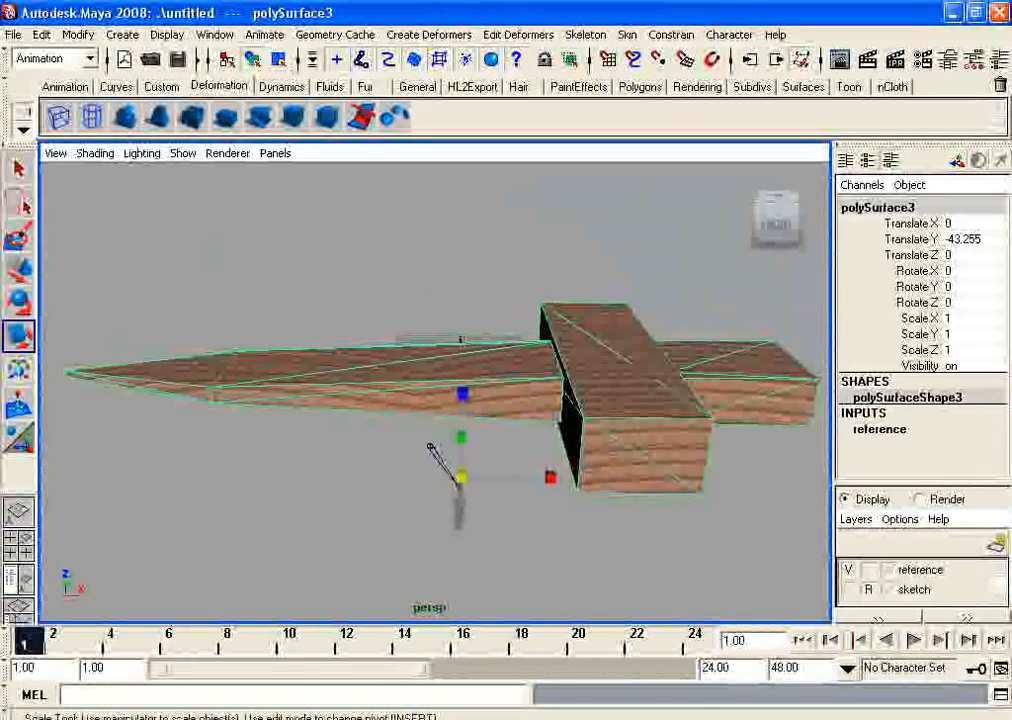
{"action": "key", "text": "space"}
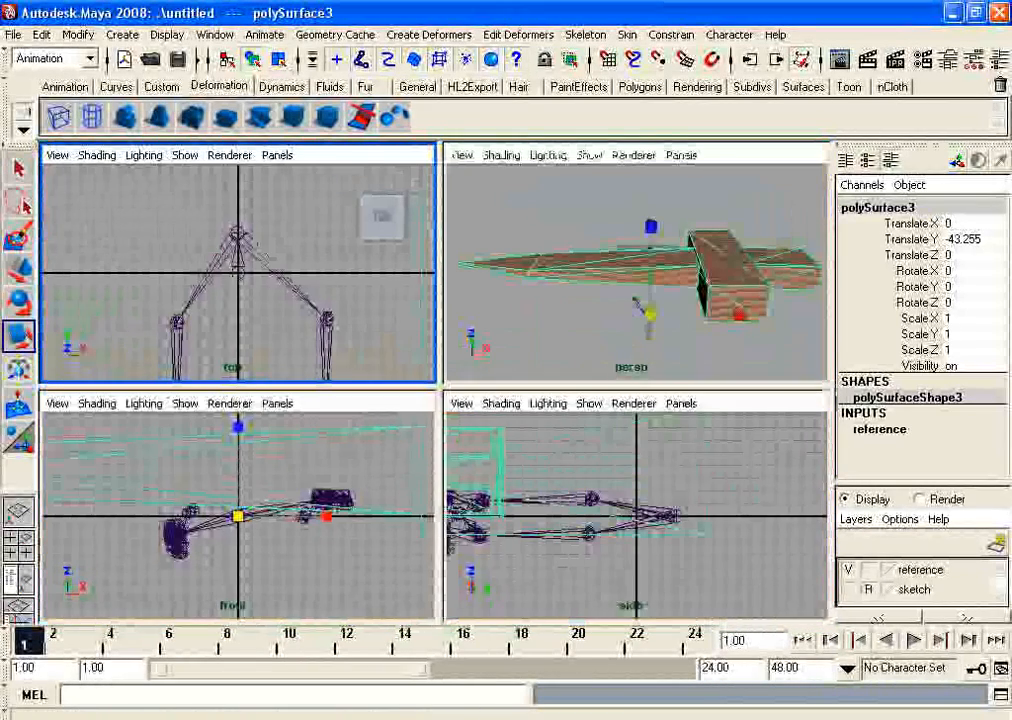
{"action": "left_click_drag", "start_coordinate": [648, 308], "coordinate": [450, 312]}
{"action": "middle_click_drag", "start_coordinate": [450, 312], "coordinate": [525, 236], "text": "alt"}
{"action": "scroll", "coordinate": [525, 236], "scroll_direction": "up", "scroll_amount": 3}
{"action": "left_click_drag", "start_coordinate": [525, 236], "coordinate": [540, 258], "text": "alt"}
{"action": "middle_click_drag", "start_coordinate": [570, 205], "coordinate": [490, 328], "text": "alt"}
{"action": "left_click_drag", "start_coordinate": [514, 279], "coordinate": [510, 280]}
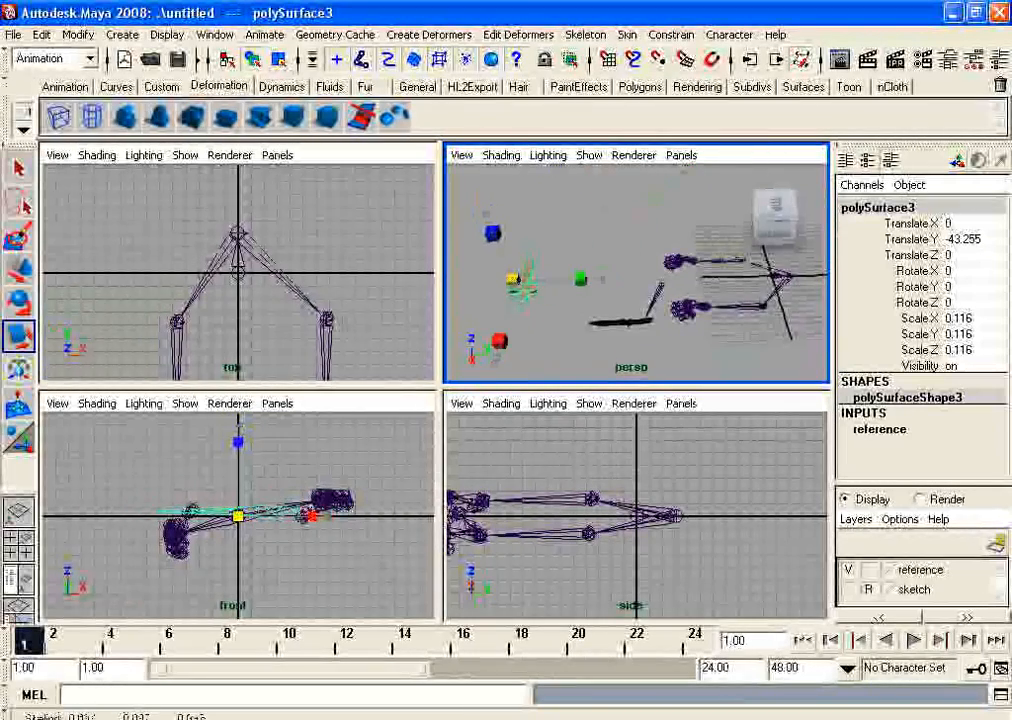
Move the scaled wooden knife along the Y axis to about -24.6, towards the reference knife
{"action": "key", "text": "w"}
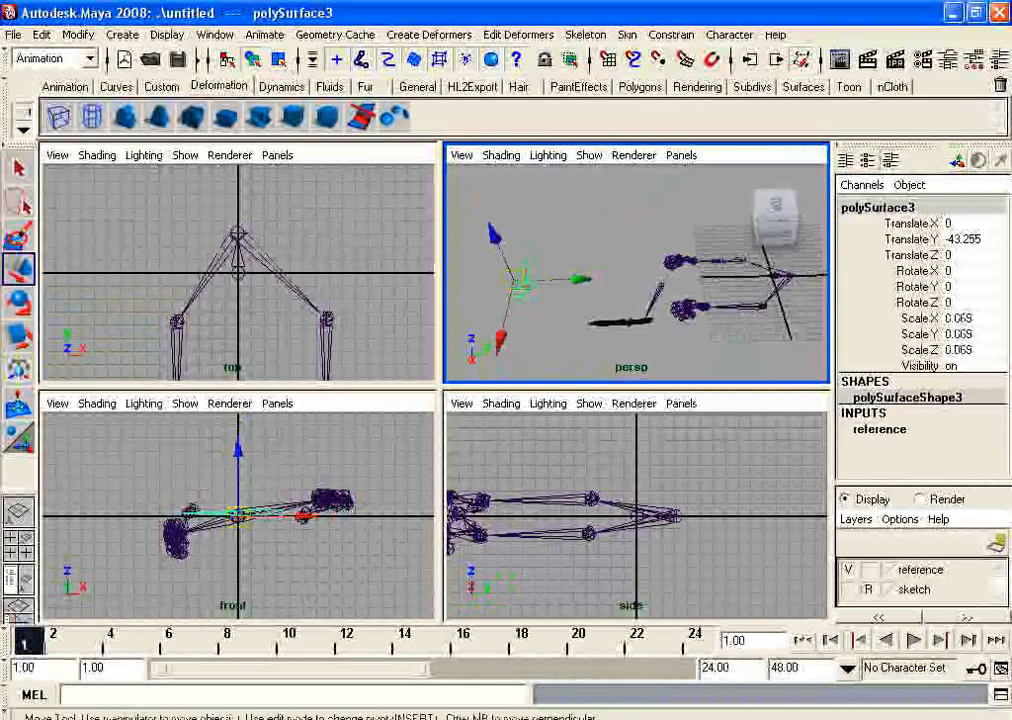
{"action": "left_click", "coordinate": [583, 284]}
{"action": "key", "text": "ctrl+z"}
{"action": "left_click_drag", "start_coordinate": [582, 279], "coordinate": [738, 278]}
{"action": "left_click_drag", "start_coordinate": [738, 278], "coordinate": [812, 243], "text": "alt"}
{"action": "scroll", "coordinate": [690, 265], "scroll_direction": "up", "scroll_amount": 5}
{"action": "middle_click_drag", "start_coordinate": [620, 310], "coordinate": [735, 222], "text": "alt"}
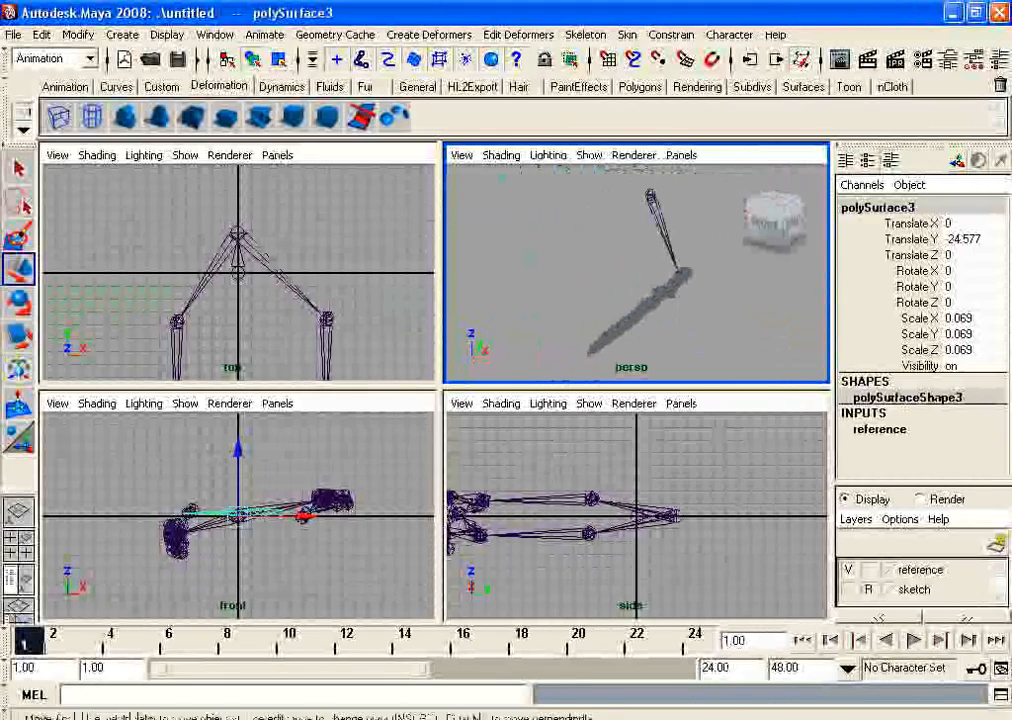
Try to scale the wooden knife down further, uniformly, in the perspective view
{"action": "scroll", "coordinate": [690, 265], "scroll_direction": "down", "scroll_amount": 5}
{"action": "left_click_drag", "start_coordinate": [690, 250], "coordinate": [700, 295], "text": "alt"}
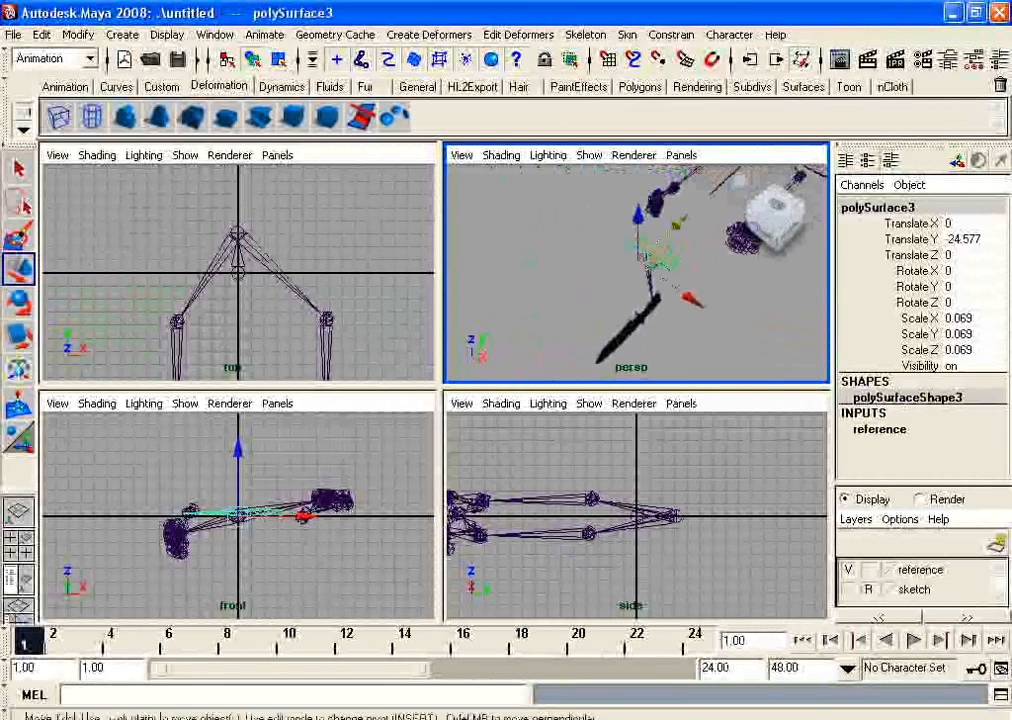
{"action": "middle_click_drag", "start_coordinate": [690, 270], "coordinate": [660, 243], "text": "alt"}
{"action": "middle_click", "coordinate": [266, 258], "text": "alt"}
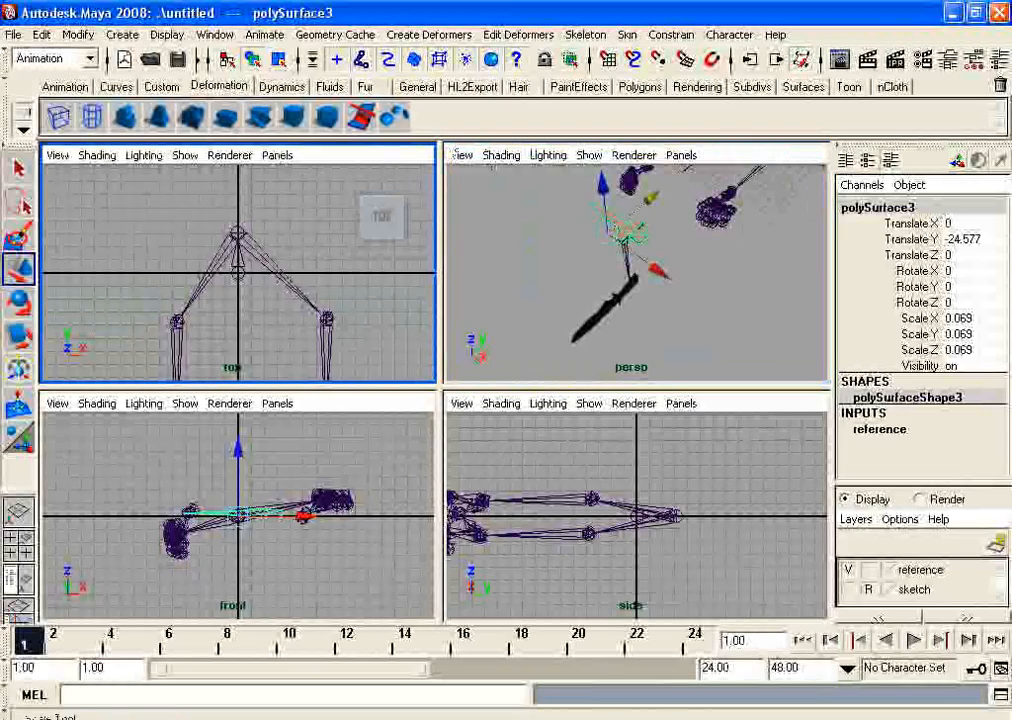
{"action": "key", "text": "r"}
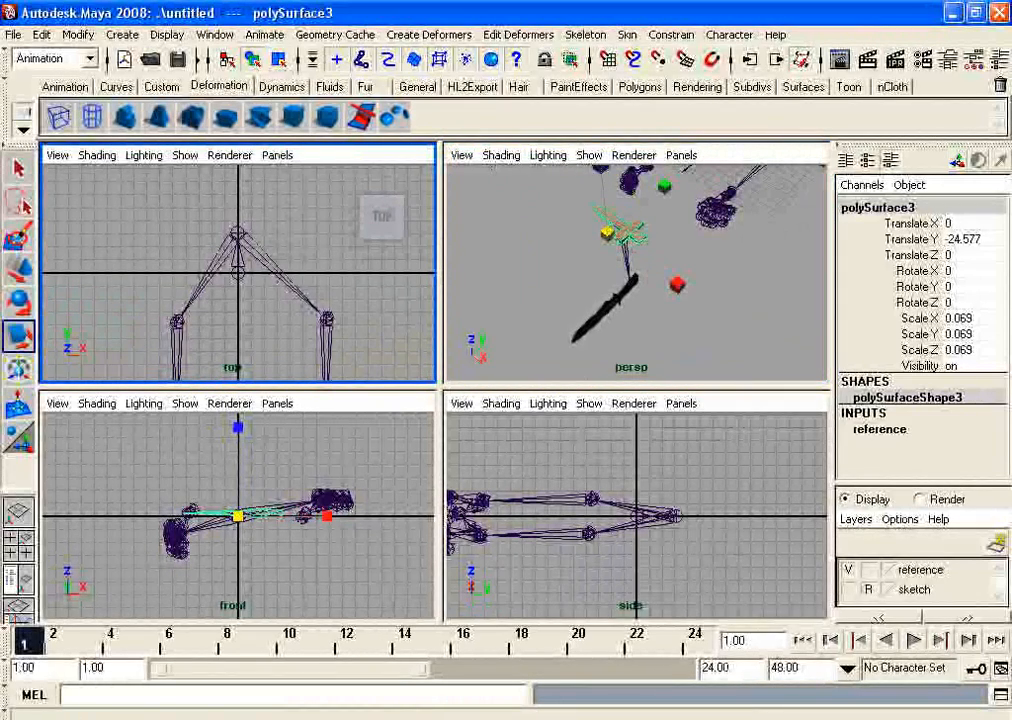
{"action": "mouse_move", "coordinate": [690, 290]}
{"action": "left_mouse_down", "text": "alt"}
{"action": "mouse_move", "coordinate": [687, 245]}
{"action": "mouse_move", "coordinate": [685, 268]}
{"action": "left_mouse_up", "text": "alt"}
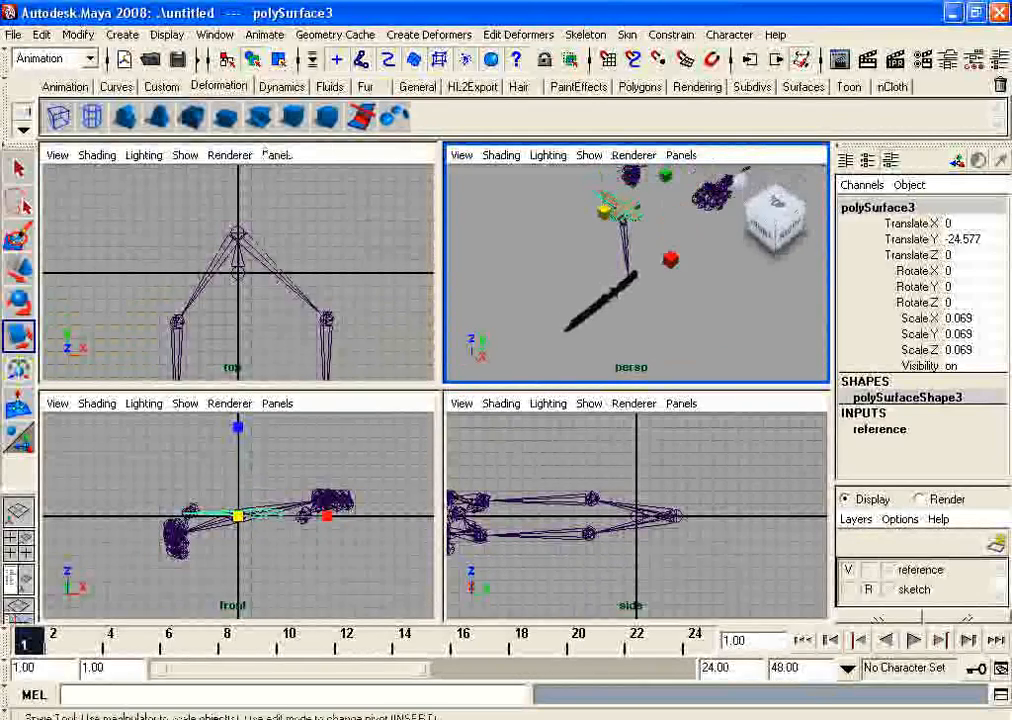
{"action": "key", "text": "w"}
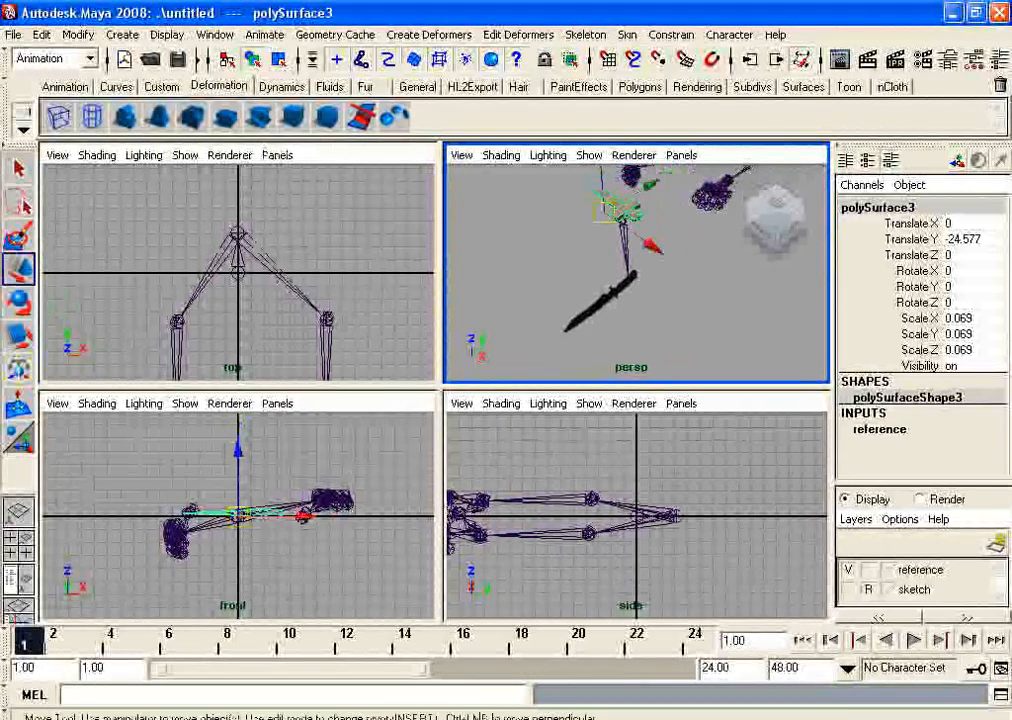
{"action": "key", "text": "r"}
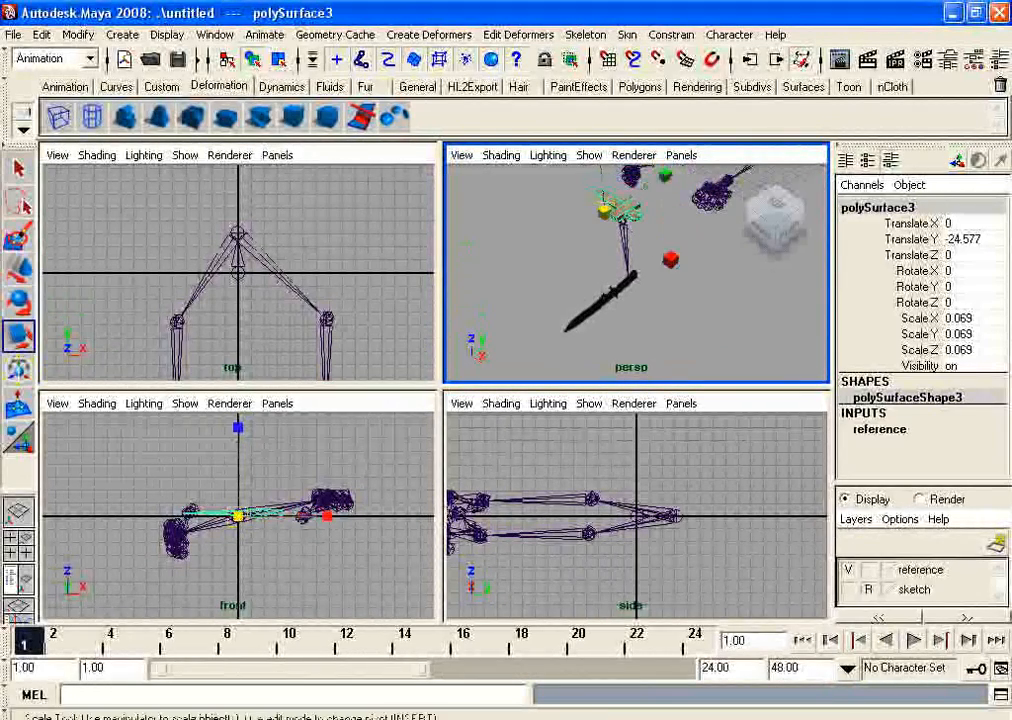
{"action": "left_click_drag", "start_coordinate": [604, 211], "coordinate": [558, 212]}
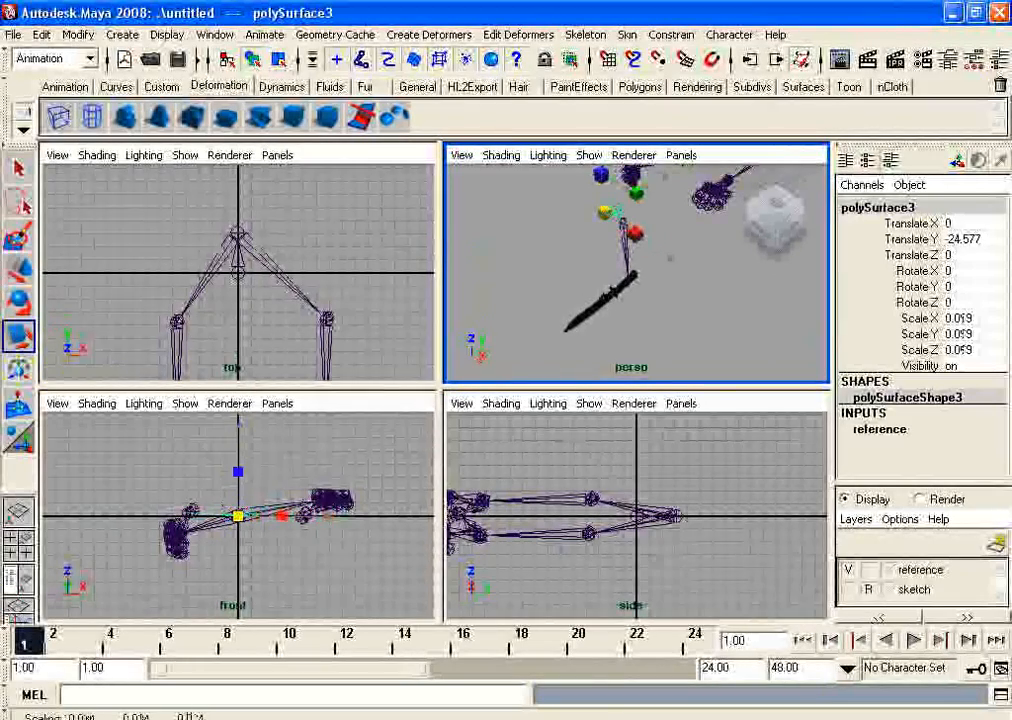
Move the wooden knife down along the Z axis to about -13.98, to the height of the reference knife
{"action": "key", "text": "w"}
{"action": "left_click_drag", "start_coordinate": [640, 270], "coordinate": [606, 220], "text": "alt"}
{"action": "left_click", "coordinate": [325, 470]}
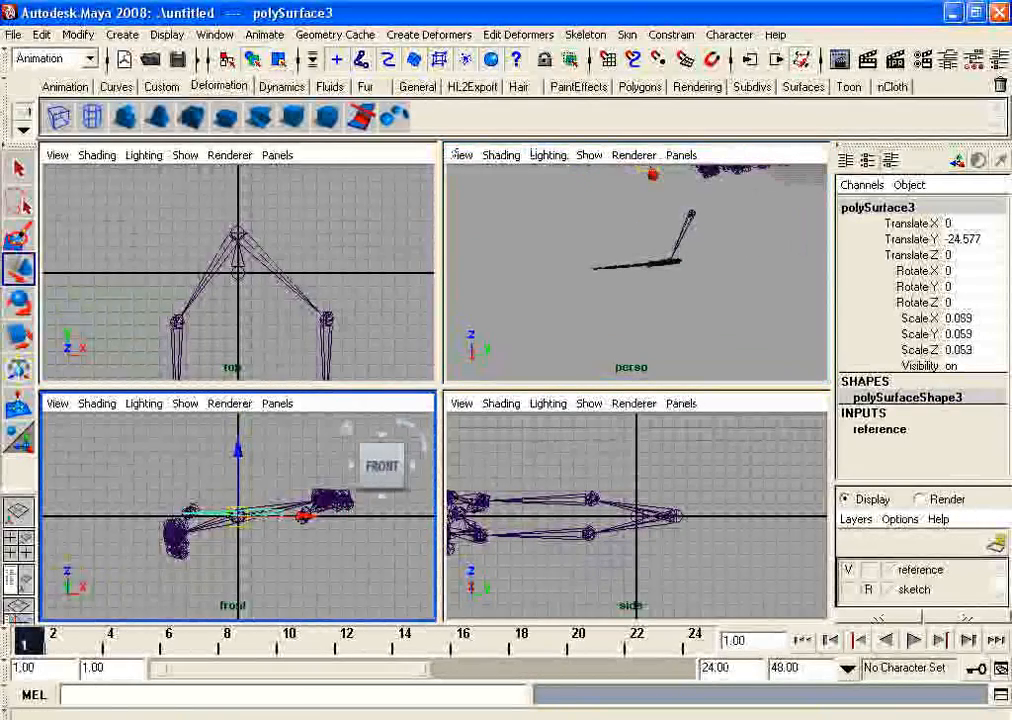
{"action": "key", "text": "a"}
{"action": "left_click_drag", "start_coordinate": [238, 415], "coordinate": [238, 512]}
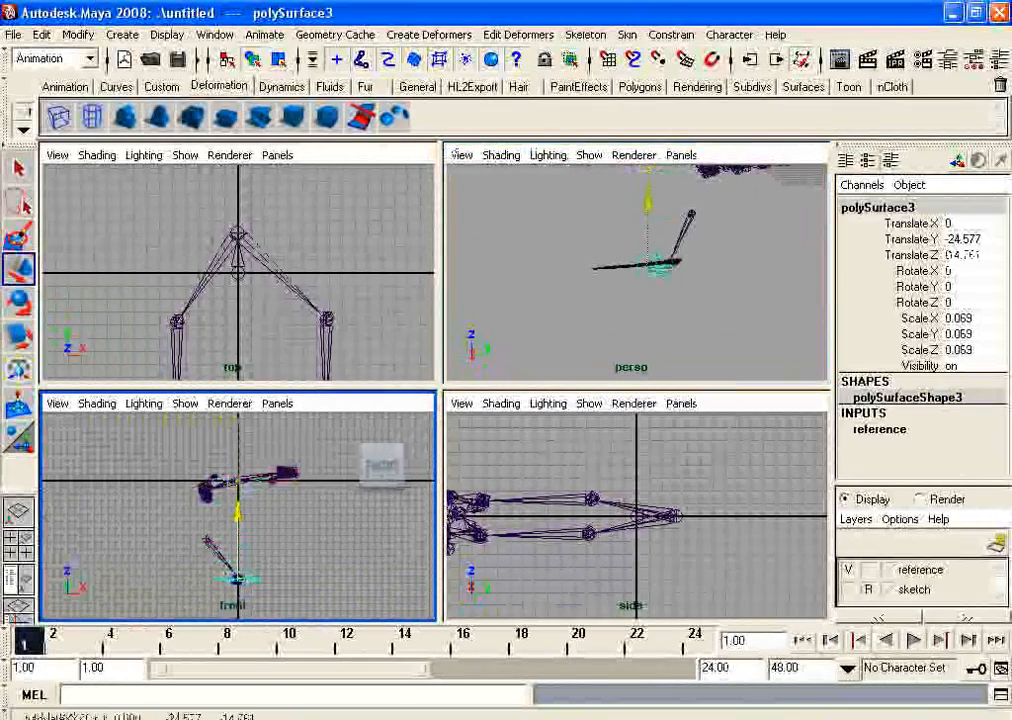
{"action": "scroll", "coordinate": [606, 280], "scroll_direction": "up", "scroll_amount": 6}
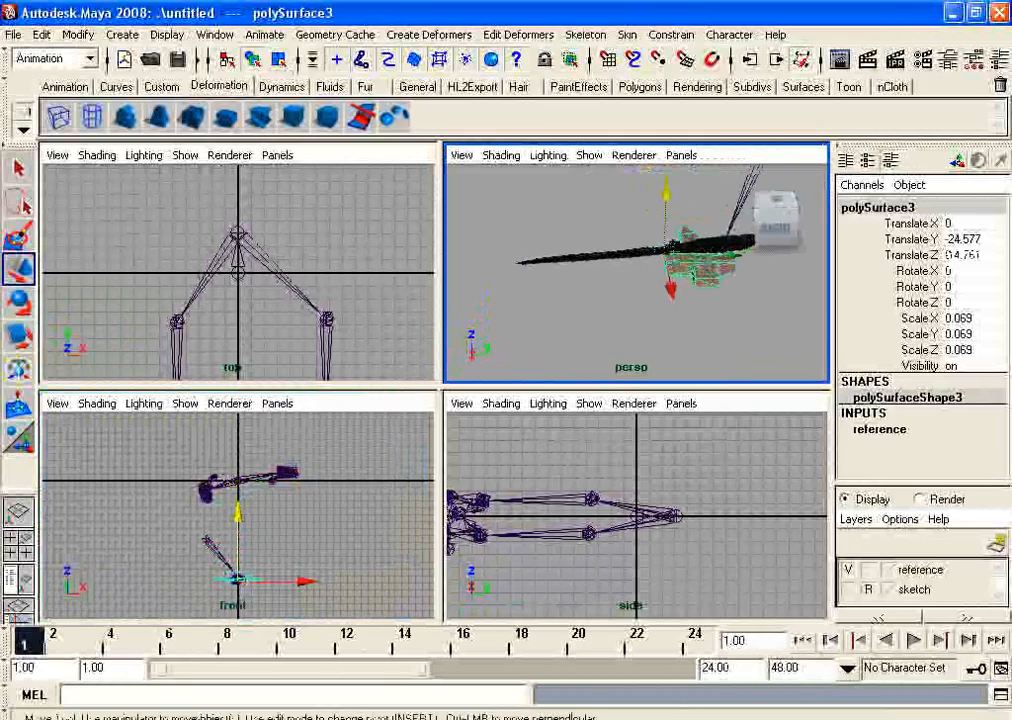
{"action": "left_click_drag", "start_coordinate": [622, 262], "coordinate": [618, 288], "text": "alt"}
{"action": "left_click_drag", "start_coordinate": [668, 219], "coordinate": [668, 207]}
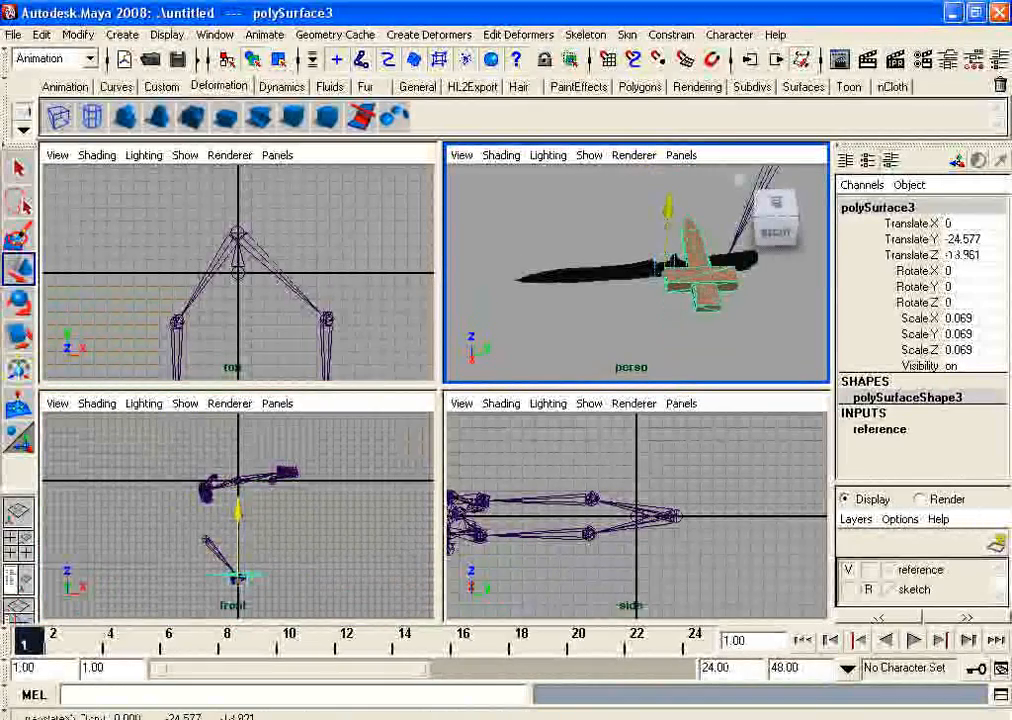
Rotate the wooden knife about Z to about 96.9 and shift it in the side view to about Y -24.5, Z -14.37
{"action": "key", "text": "e"}
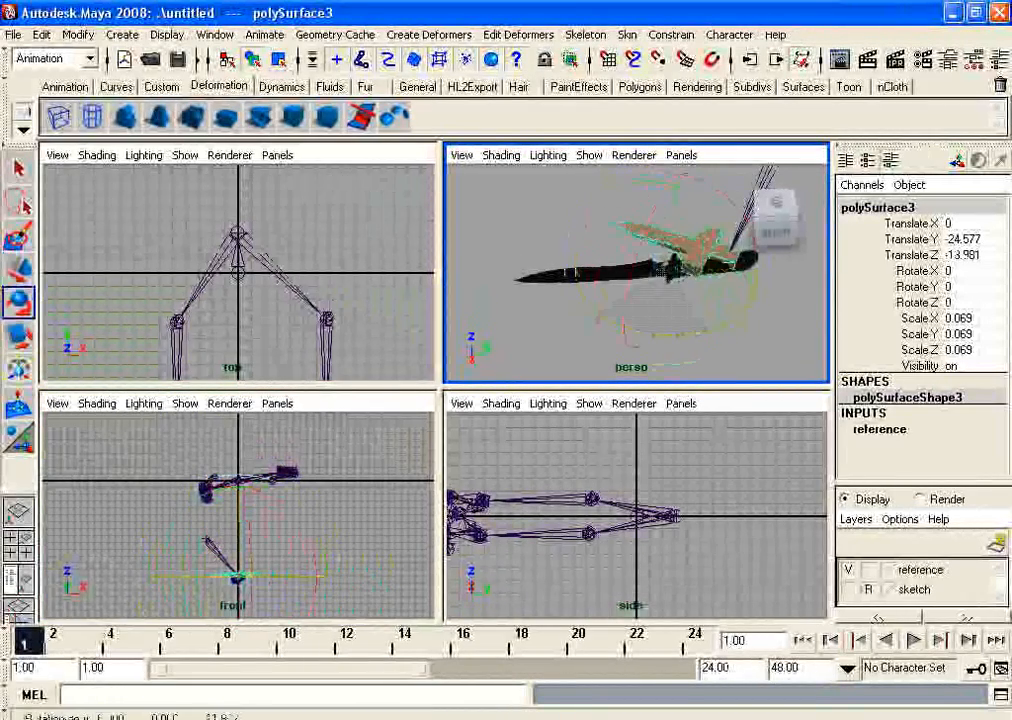
{"action": "left_click_drag", "start_coordinate": [697, 329], "coordinate": [733, 313]}
{"action": "middle_click_drag", "start_coordinate": [485, 580], "coordinate": [740, 410], "text": "alt"}
{"action": "middle_click", "coordinate": [260, 310], "text": "alt"}
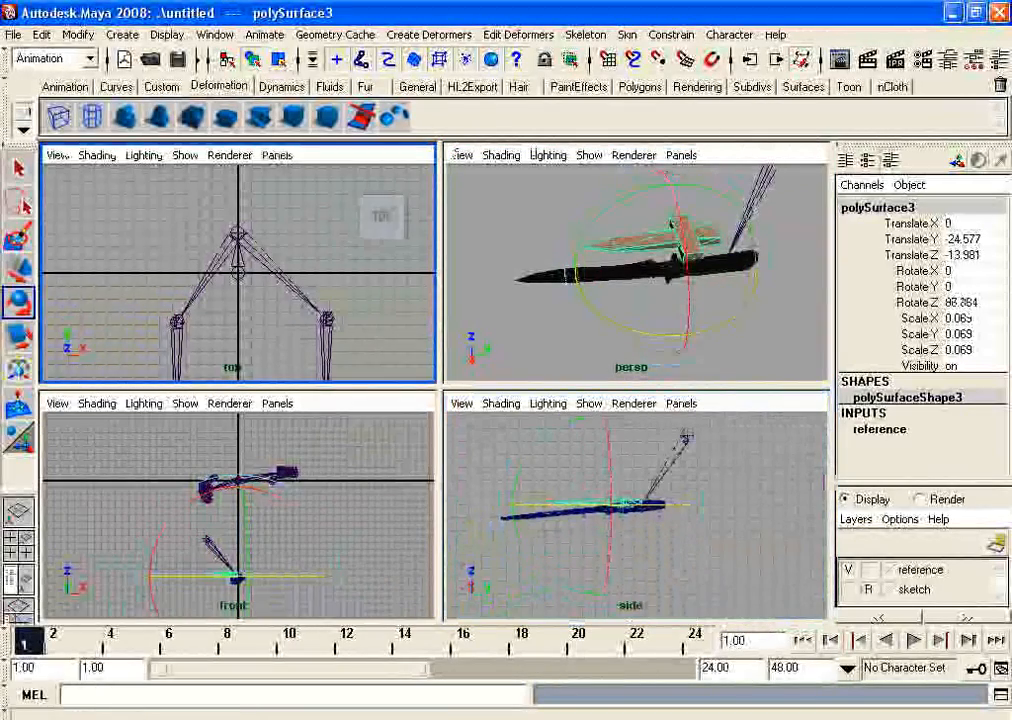
{"action": "key", "text": "w"}
{"action": "left_click_drag", "start_coordinate": [604, 505], "coordinate": [605, 511]}
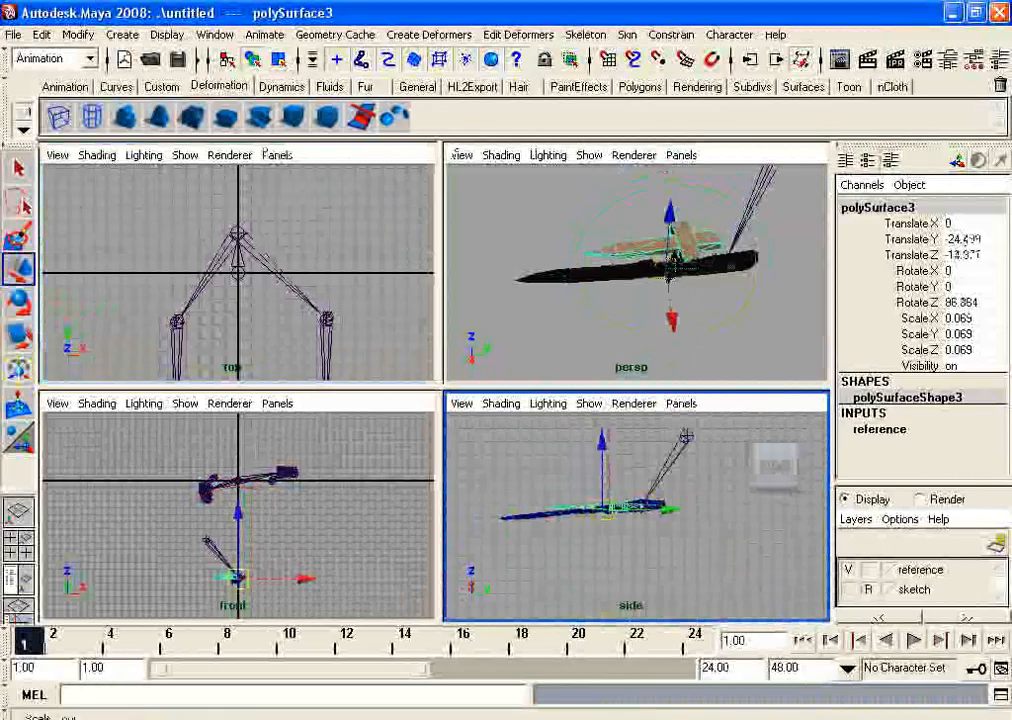
Tilt the wooden knife about the Y axis to about -4.7 in the side view, following the reference knife's slope
{"action": "key", "text": "e"}
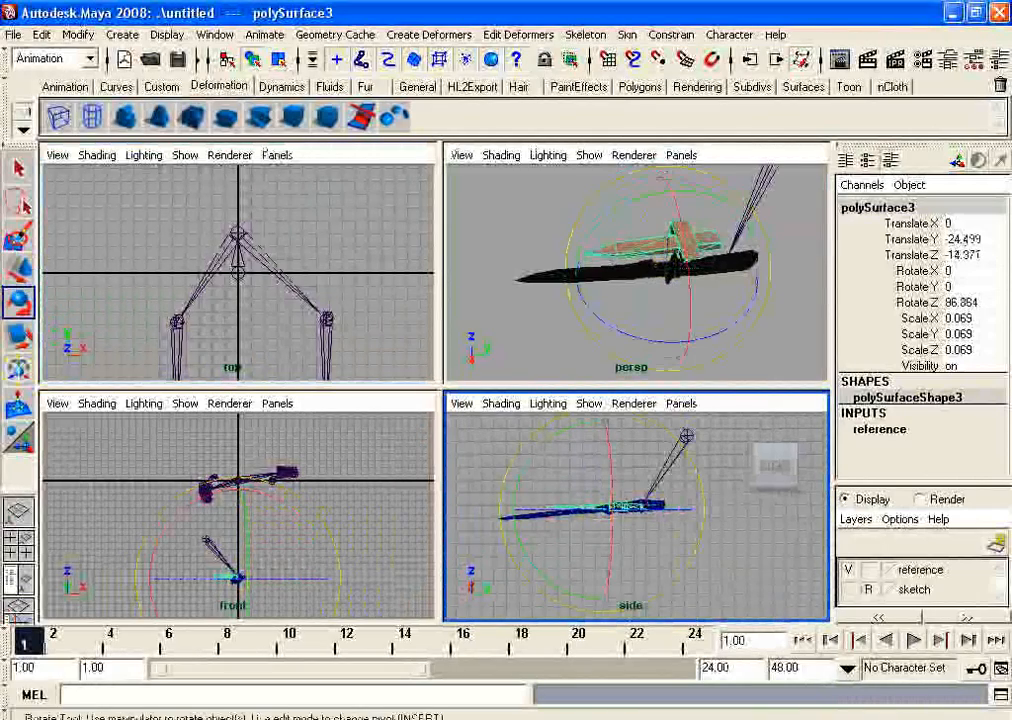
{"action": "left_click_drag", "start_coordinate": [514, 500], "coordinate": [515, 508]}
{"action": "key", "text": "w"}
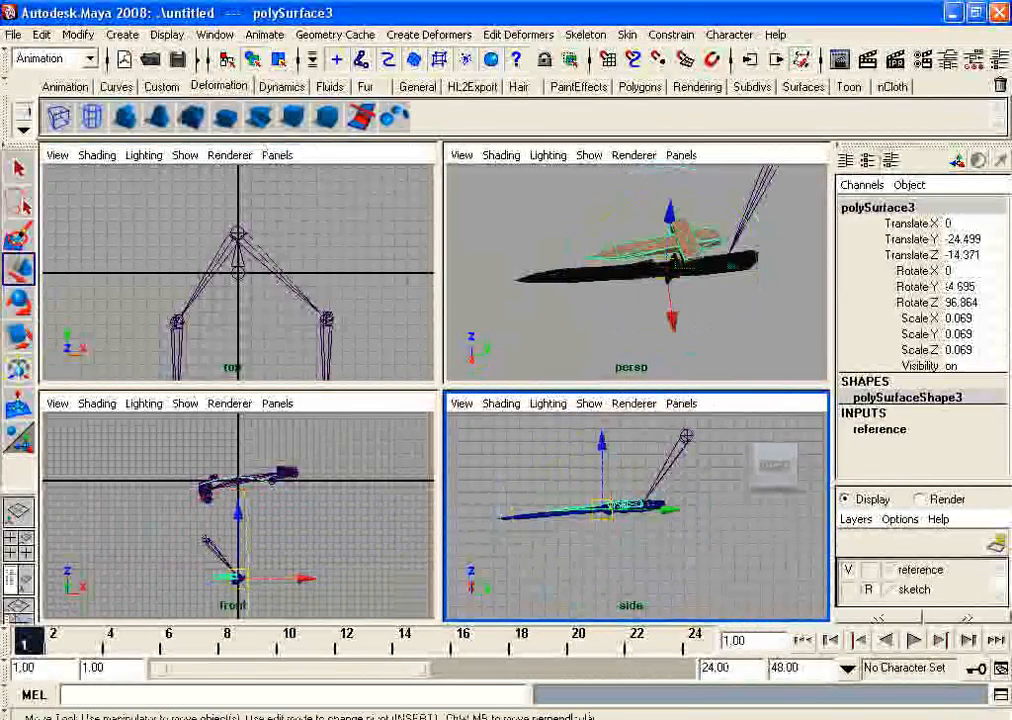
Scale the wooden knife up uniformly to about 0.1 and shift it along the reference knife in the side view
{"action": "key", "text": "r"}
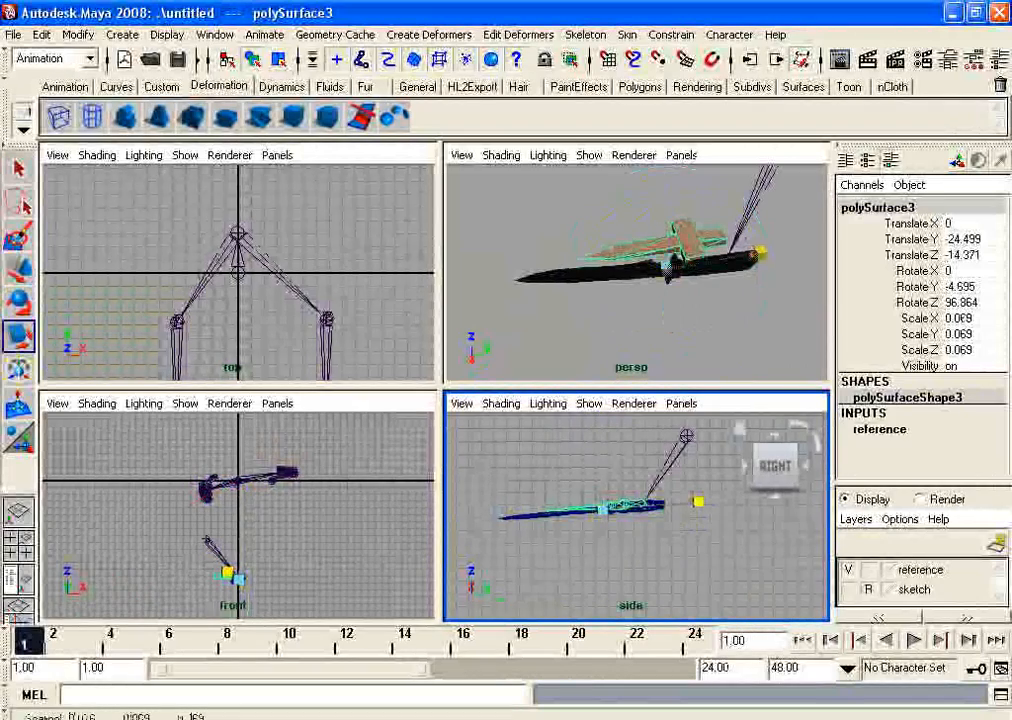
{"action": "left_click_drag", "start_coordinate": [697, 501], "coordinate": [690, 502]}
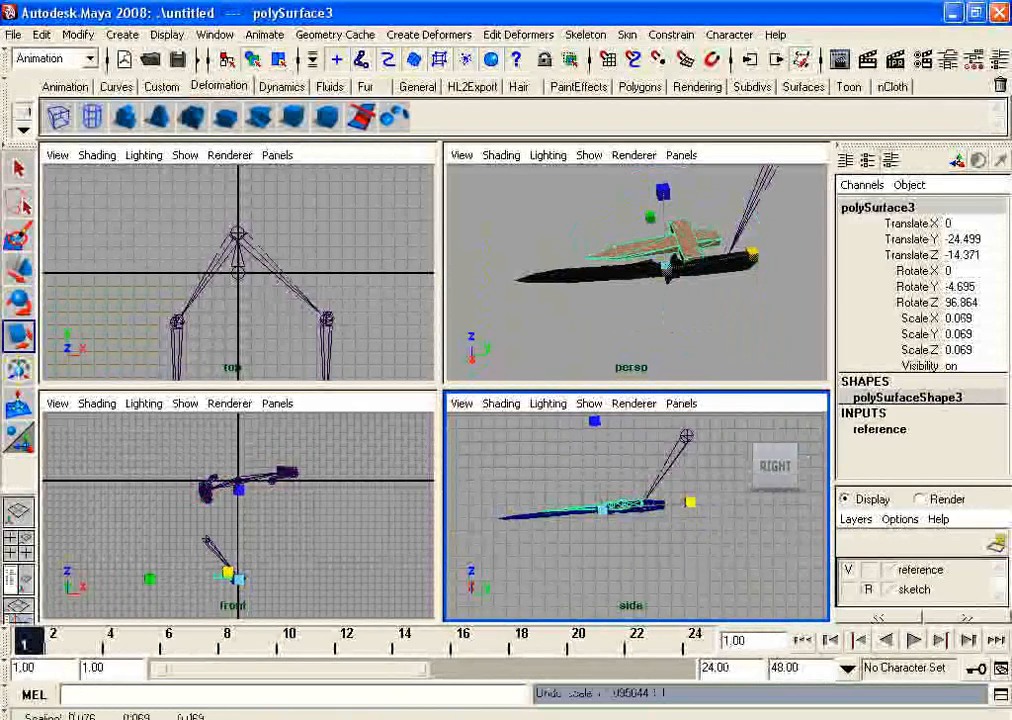
{"action": "mouse_move", "coordinate": [602, 510]}
{"action": "left_mouse_down"}
{"action": "mouse_move", "coordinate": [658, 509]}
{"action": "mouse_move", "coordinate": [591, 513]}
{"action": "left_mouse_up"}
{"action": "key", "text": "w"}
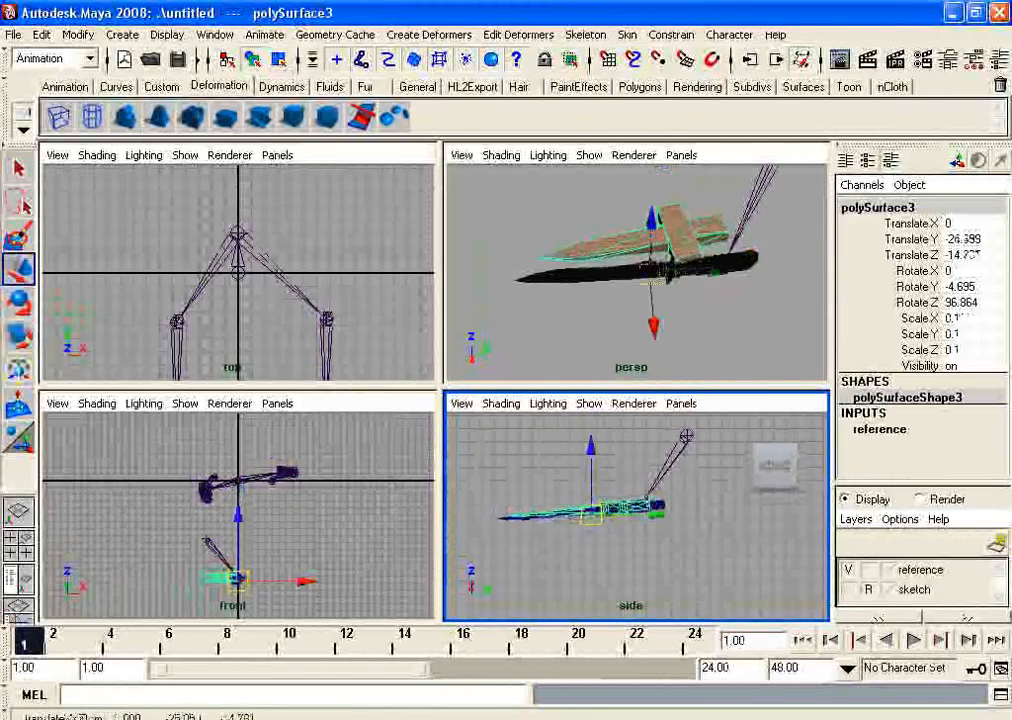
In the top view, move the wooden knife along X to about 2.7 and rotate it about Z to about 88.7
{"action": "scroll", "coordinate": [238, 273], "scroll_direction": "down", "scroll_amount": 2}
{"action": "middle_click_drag", "start_coordinate": [238, 352], "coordinate": [233, 112], "text": "alt"}
{"action": "left_click_drag", "start_coordinate": [301, 264], "coordinate": [344, 259]}
{"action": "key", "text": "e"}
{"action": "key", "text": "w"}
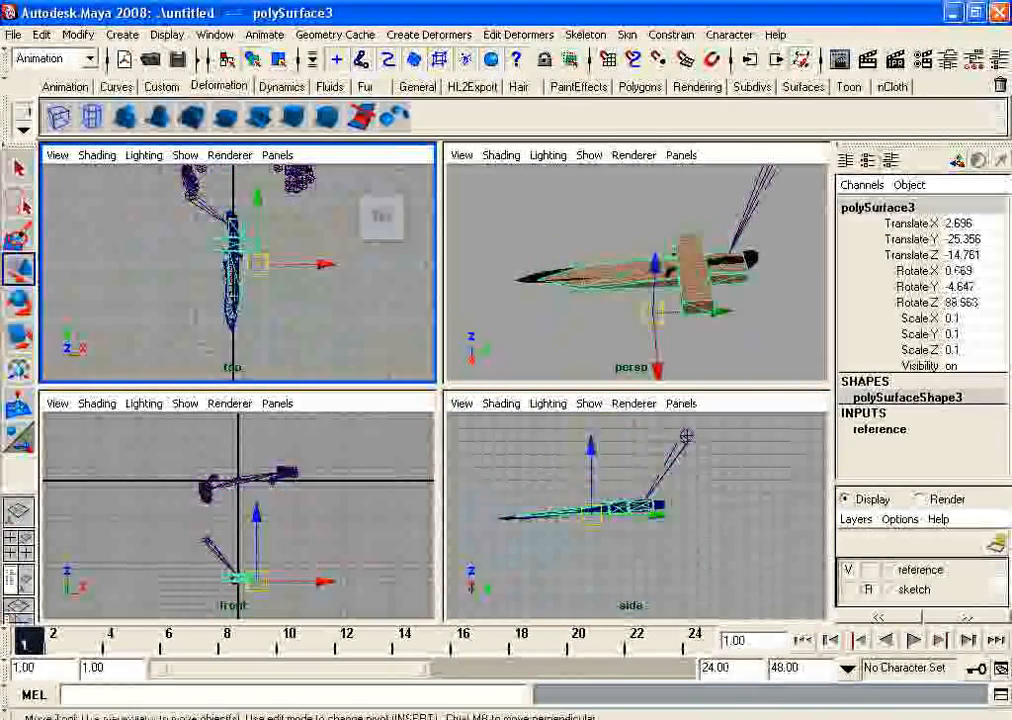
Move the wooden knife over the reference knife, to about X 2.47, Y -27.24, Z -14.90
{"action": "left_click_drag", "start_coordinate": [253, 264], "coordinate": [254, 274]}
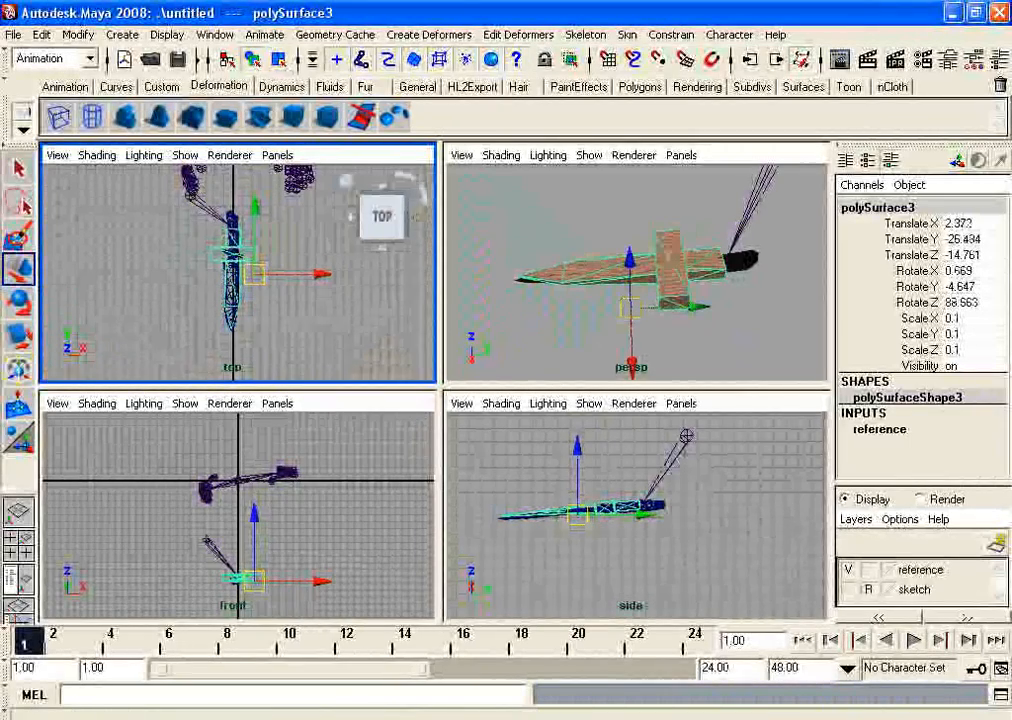
{"action": "left_click_drag", "start_coordinate": [630, 308], "coordinate": [608, 318]}
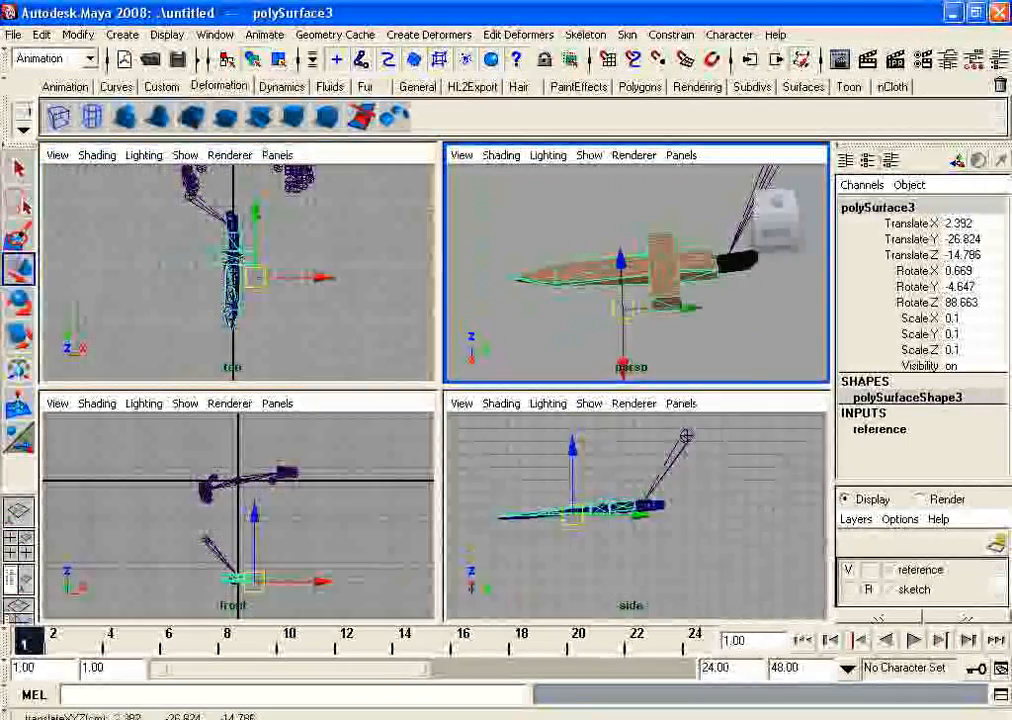
{"action": "left_click", "coordinate": [600, 335]}
{"action": "scroll", "coordinate": [636, 275], "scroll_direction": "up", "scroll_amount": 5}
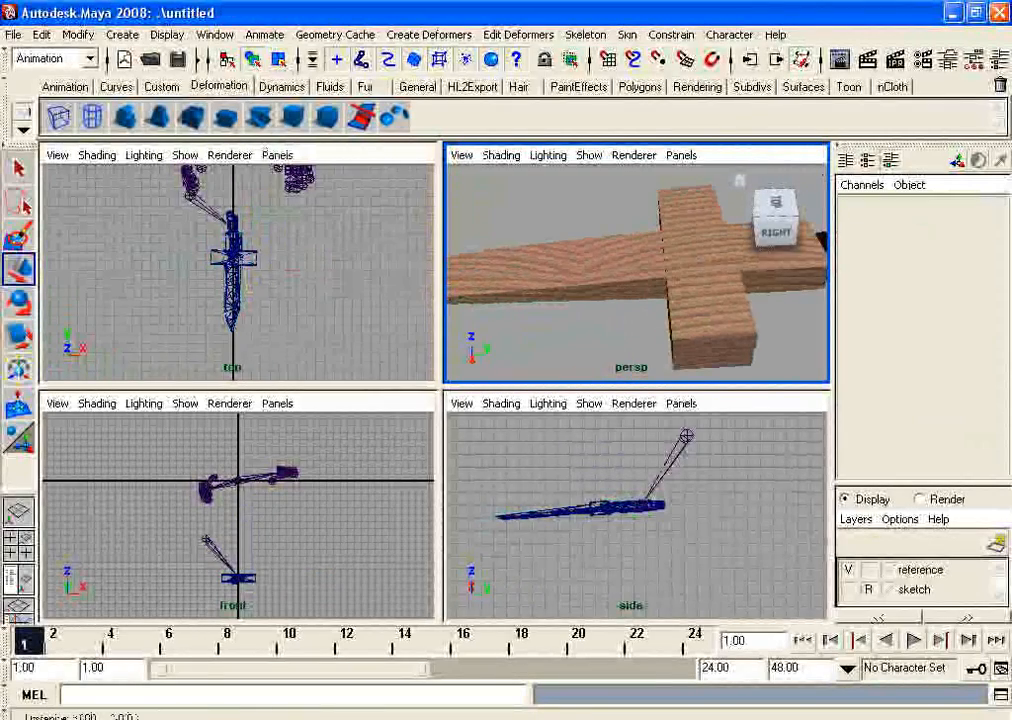
{"action": "middle_click_drag", "start_coordinate": [660, 310], "coordinate": [495, 190], "text": "alt"}
{"action": "left_click_drag", "start_coordinate": [495, 190], "coordinate": [580, 300], "text": "alt"}
{"action": "left_click", "coordinate": [600, 290]}
{"action": "scroll", "coordinate": [600, 290], "scroll_direction": "down", "scroll_amount": 4}
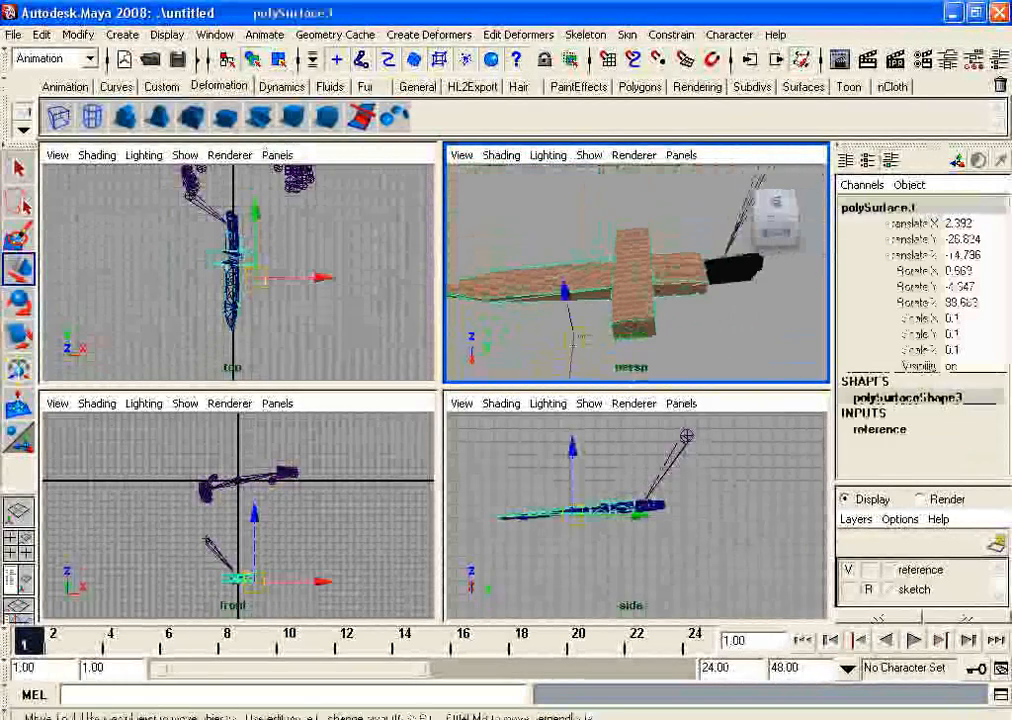
{"action": "middle_click_drag", "start_coordinate": [600, 290], "coordinate": [673, 295], "text": "alt"}
{"action": "left_click_drag", "start_coordinate": [647, 341], "coordinate": [584, 322]}
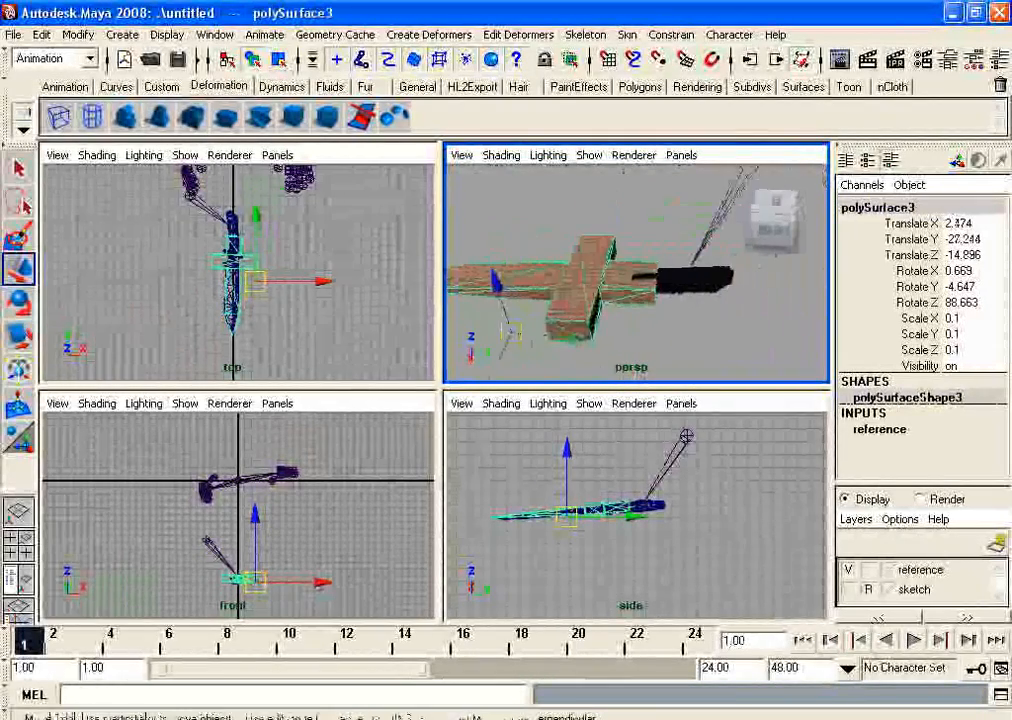
Rotate the wooden knife in the top view to about 90.1 on Z, then deselect it to check the handle alignment
{"action": "key", "text": "e"}
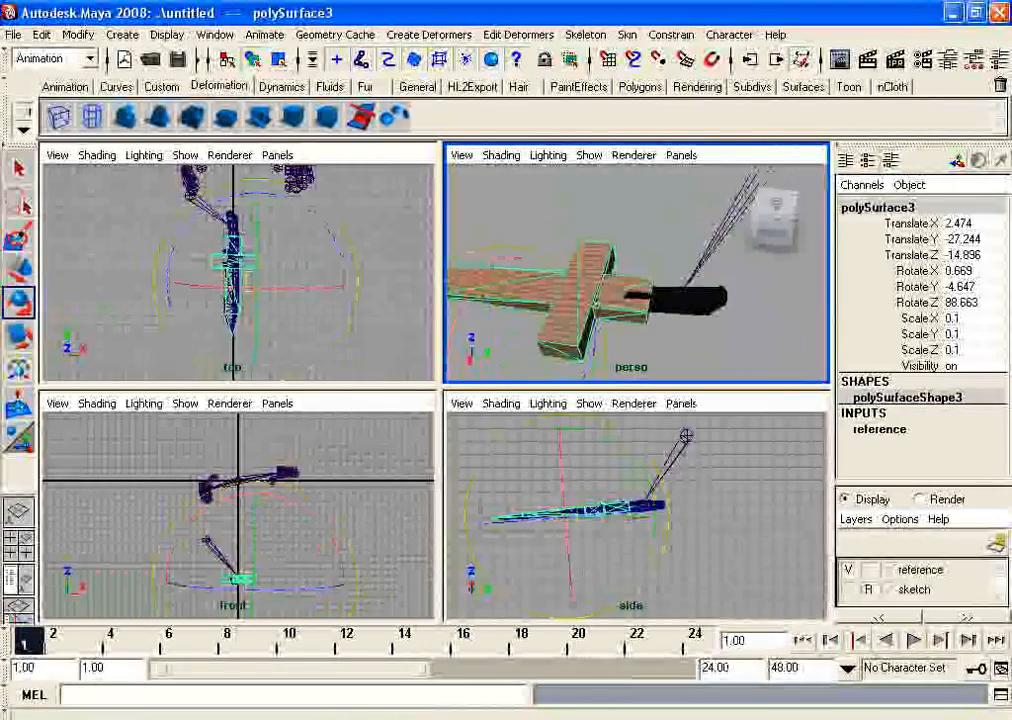
{"action": "left_click_drag", "start_coordinate": [337, 245], "coordinate": [335, 239]}
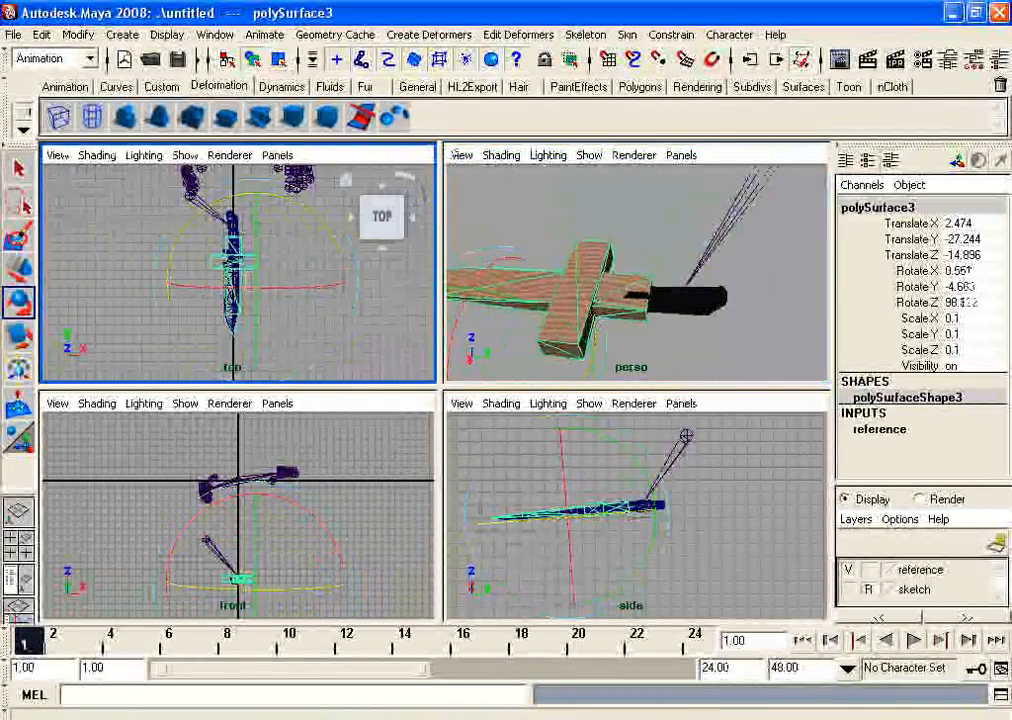
{"action": "left_click", "coordinate": [690, 220]}
{"action": "left_click_drag", "start_coordinate": [690, 220], "coordinate": [665, 275], "text": "alt"}
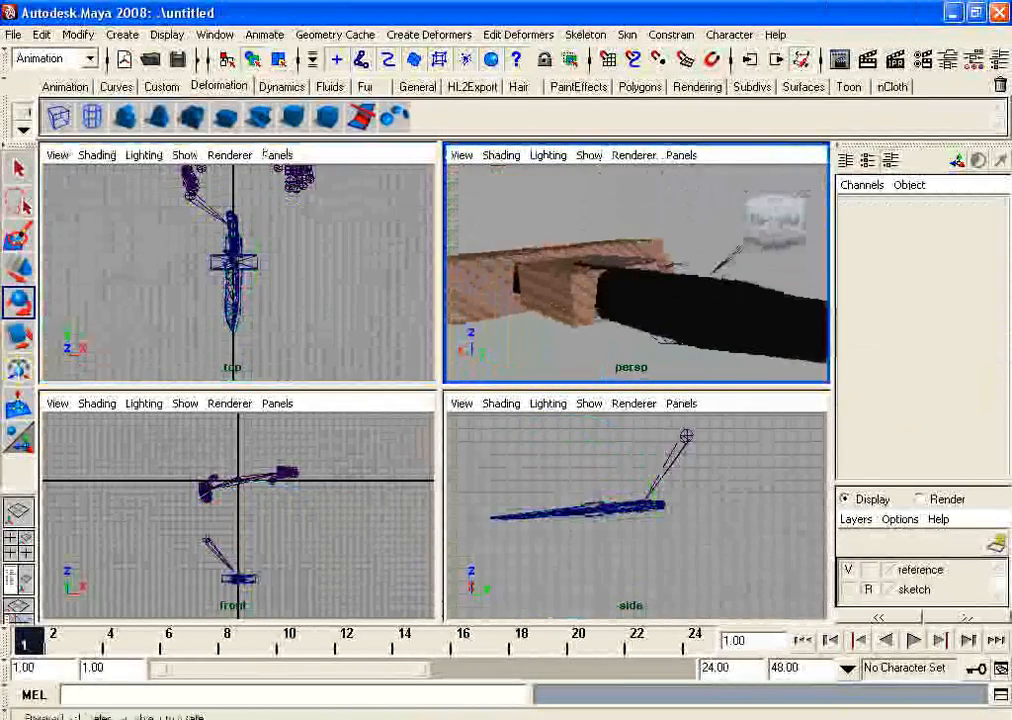
Switch the wooden knife to face selection and select the two faces at the end of its handle
{"action": "left_click", "coordinate": [562, 288]}
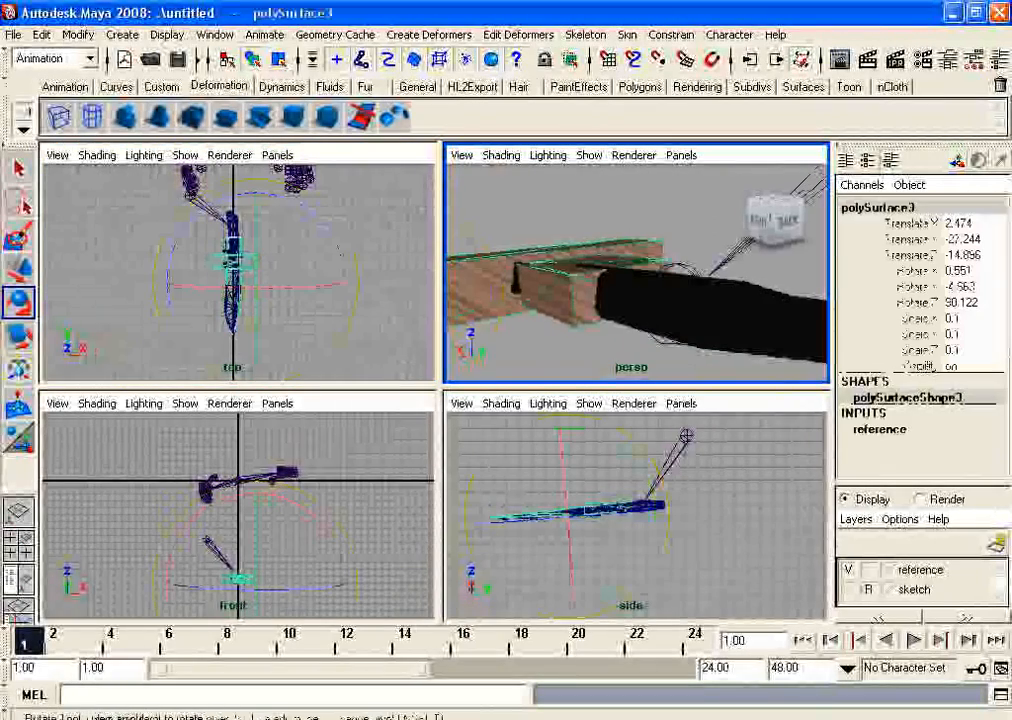
{"action": "scroll", "coordinate": [636, 272], "scroll_direction": "up", "scroll_amount": 4}
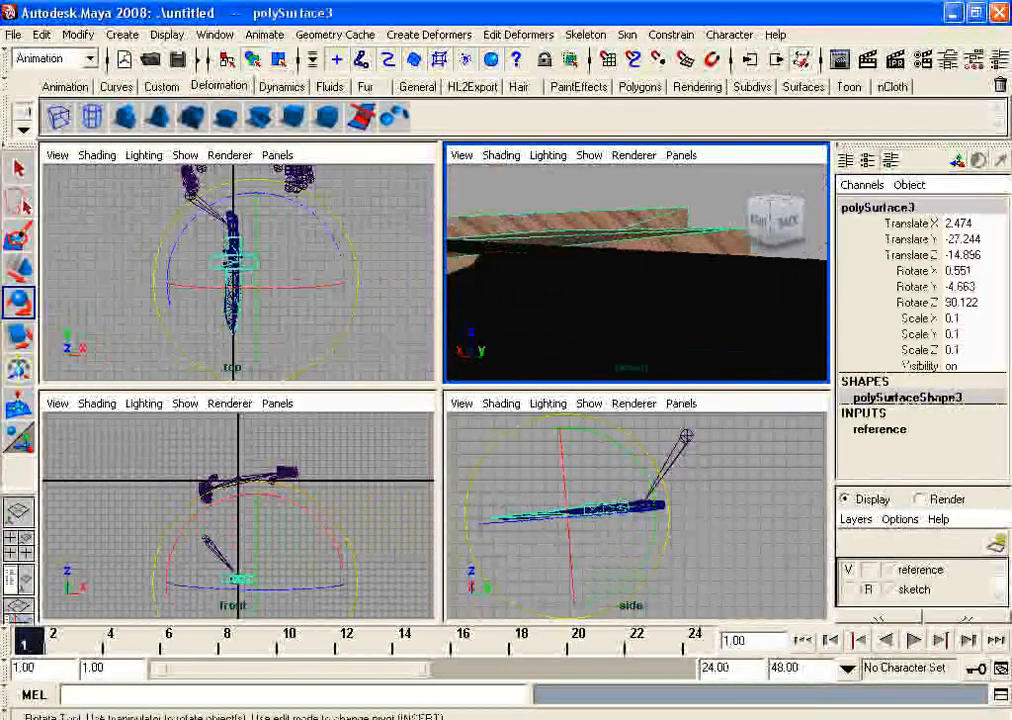
{"action": "left_click_drag", "start_coordinate": [636, 272], "coordinate": [585, 262], "text": "alt"}
{"action": "right_click_drag", "start_coordinate": [580, 248], "coordinate": [578, 293]}
{"action": "left_click", "coordinate": [612, 216]}
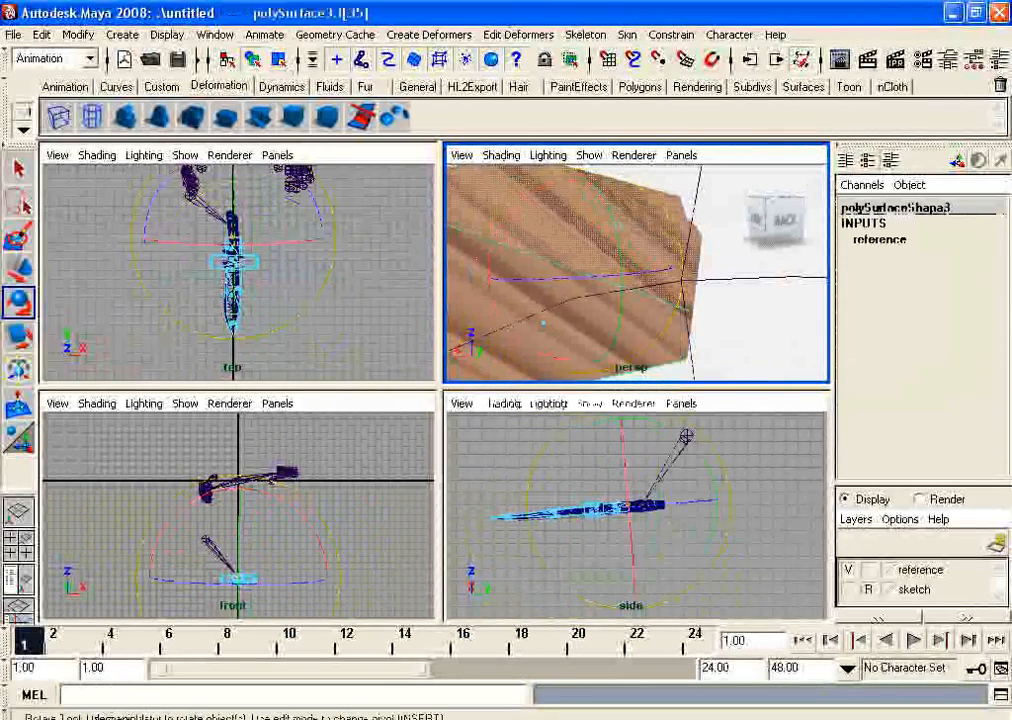
{"action": "left_click", "coordinate": [262, 262]}
{"action": "key", "text": "q"}
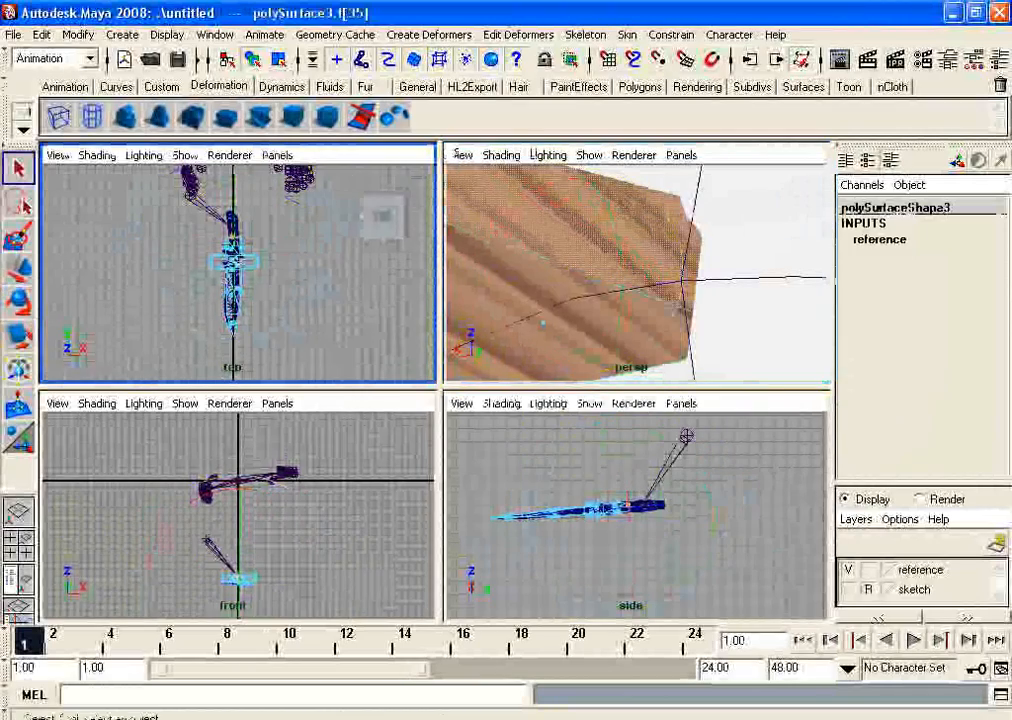
{"action": "left_click", "coordinate": [620, 225]}
{"action": "left_click", "coordinate": [597, 257], "text": "shift"}
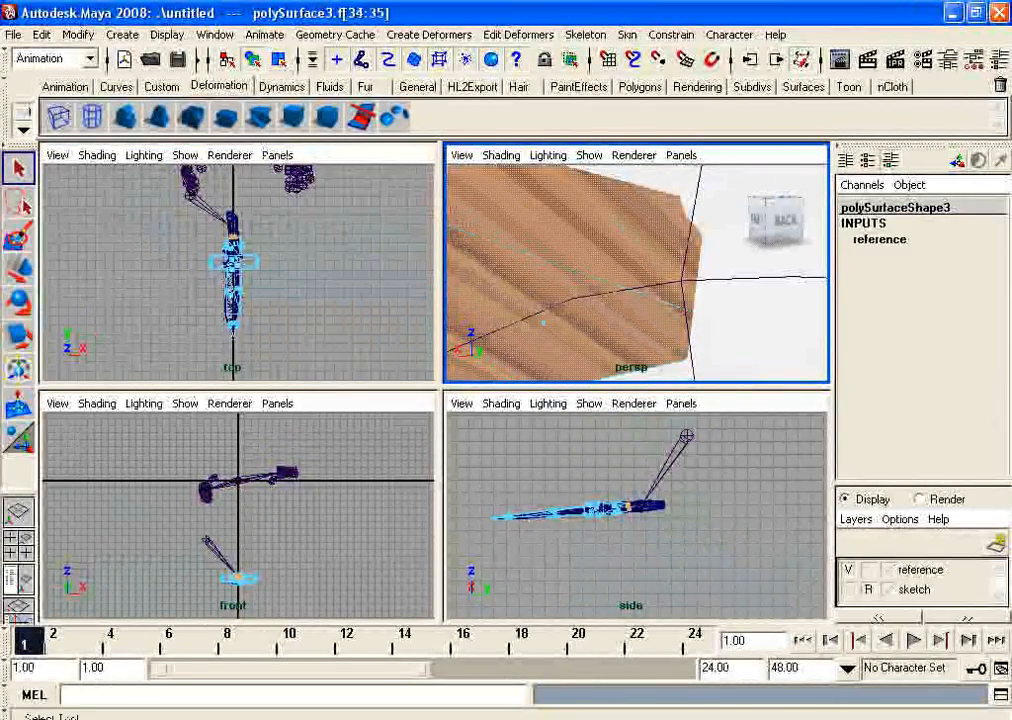
Try lengthening the wooden knife's handle by moving its selected end faces along Y to about -19.34
{"action": "left_click_drag", "start_coordinate": [600, 255], "coordinate": [735, 285], "text": "alt"}
{"action": "scroll", "coordinate": [655, 287], "scroll_direction": "down", "scroll_amount": 3}
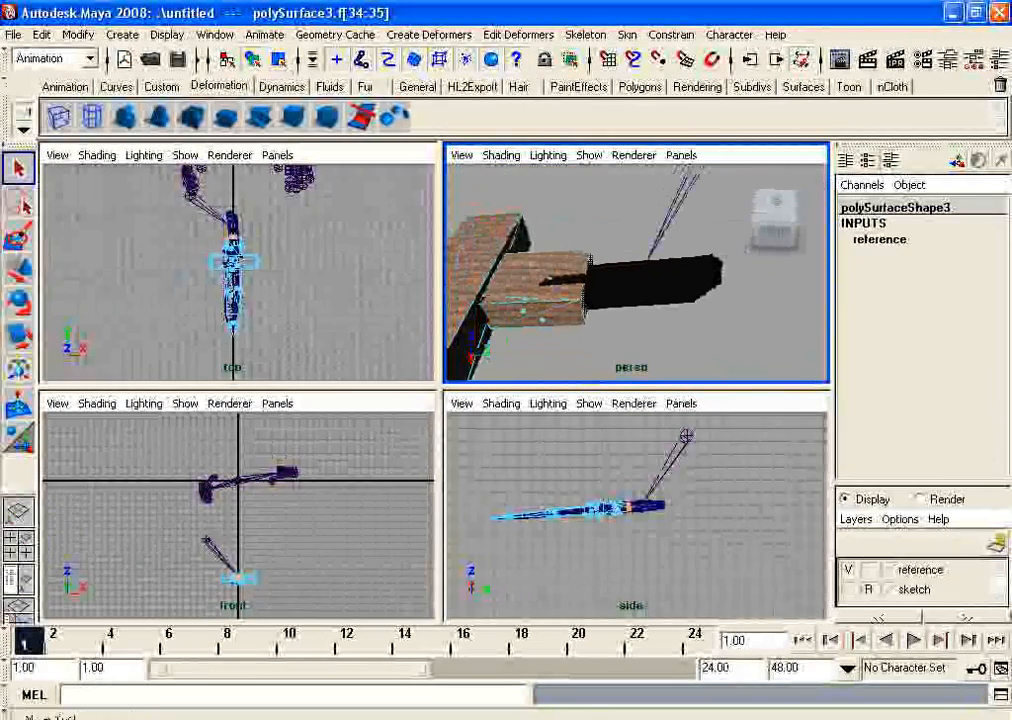
{"action": "key", "text": "w"}
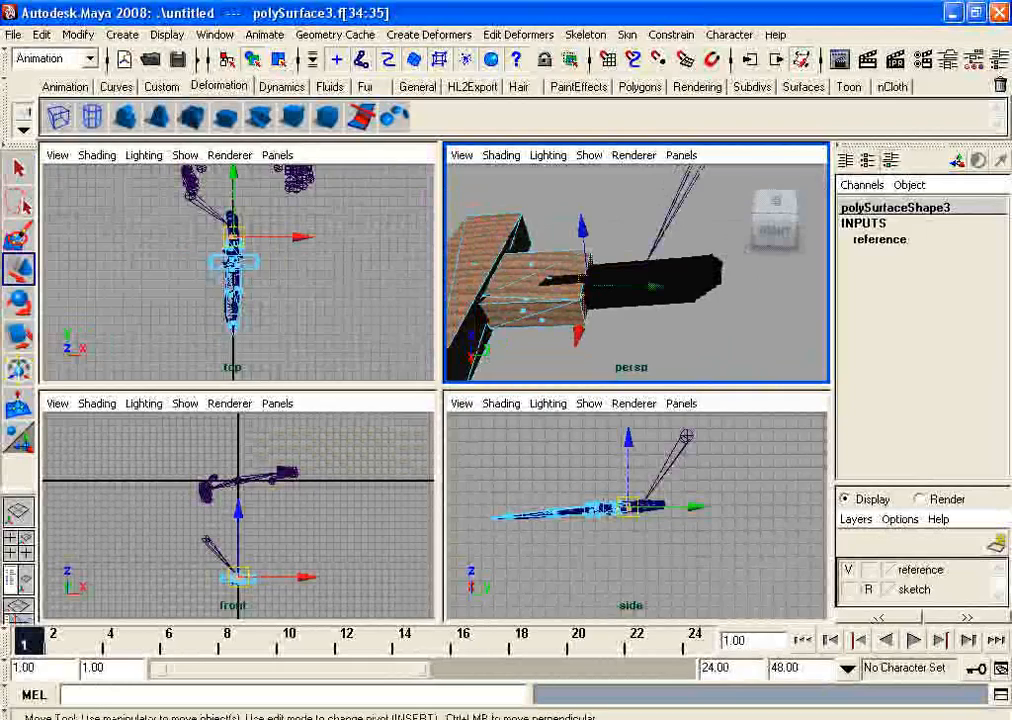
{"action": "left_click_drag", "start_coordinate": [652, 287], "coordinate": [738, 289]}
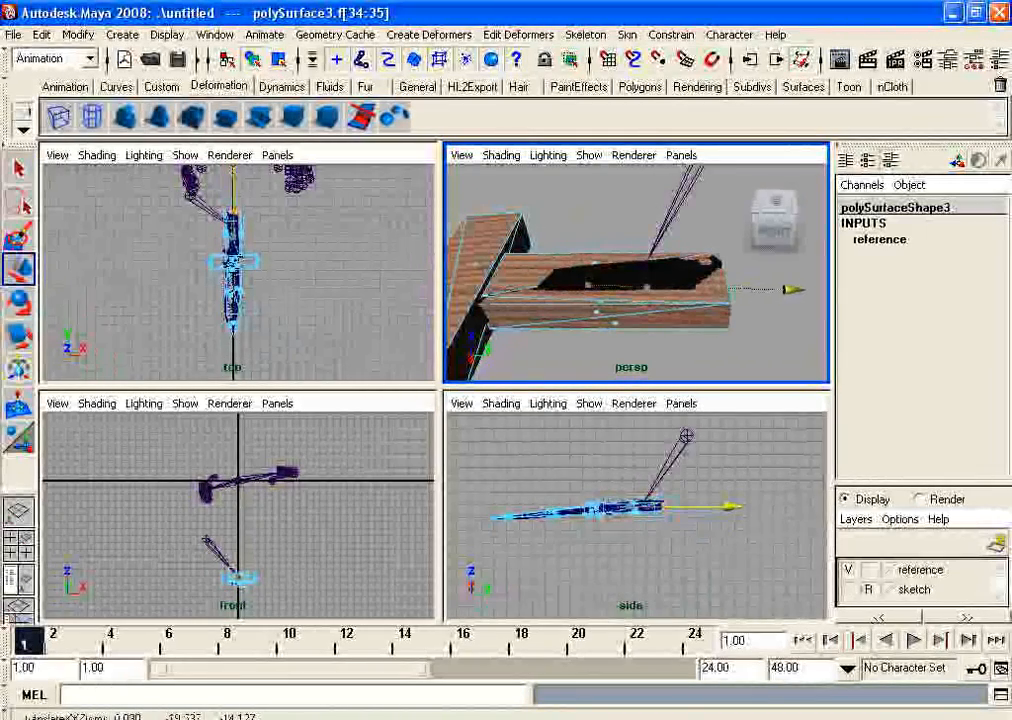
{"action": "scroll", "coordinate": [738, 289], "scroll_direction": "down", "scroll_amount": 4}
{"action": "left_click", "coordinate": [738, 325]}
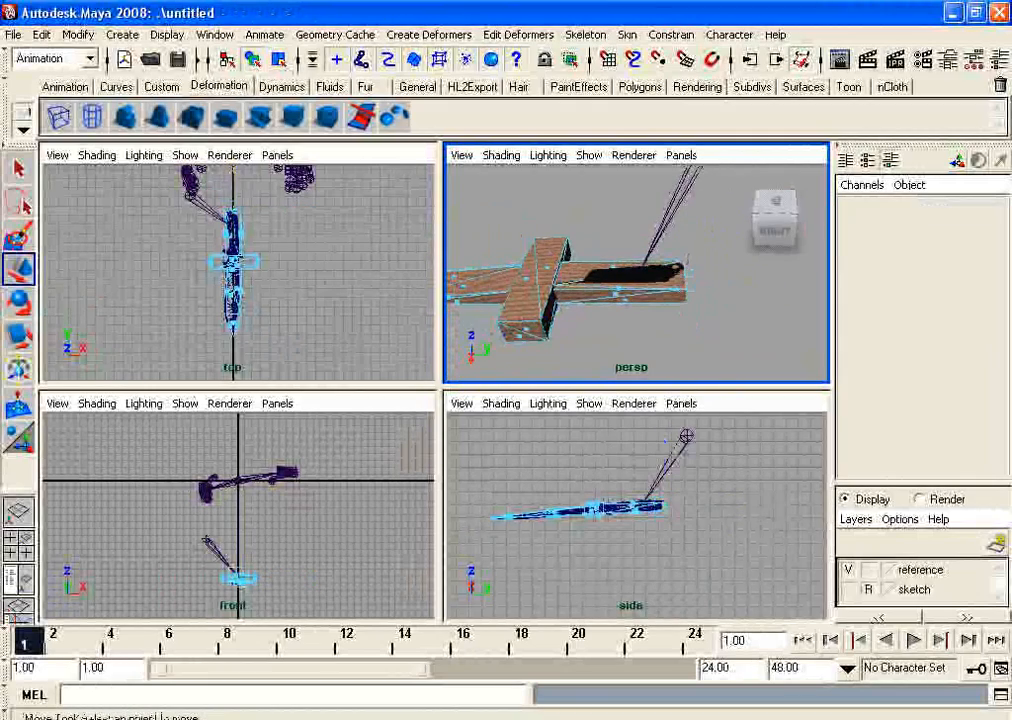
Undo back to the end-face selection, adjust the handle's end faces to about Y -20.79, and deselect them
{"action": "left_click_drag", "start_coordinate": [640, 262], "coordinate": [680, 256], "text": "alt"}
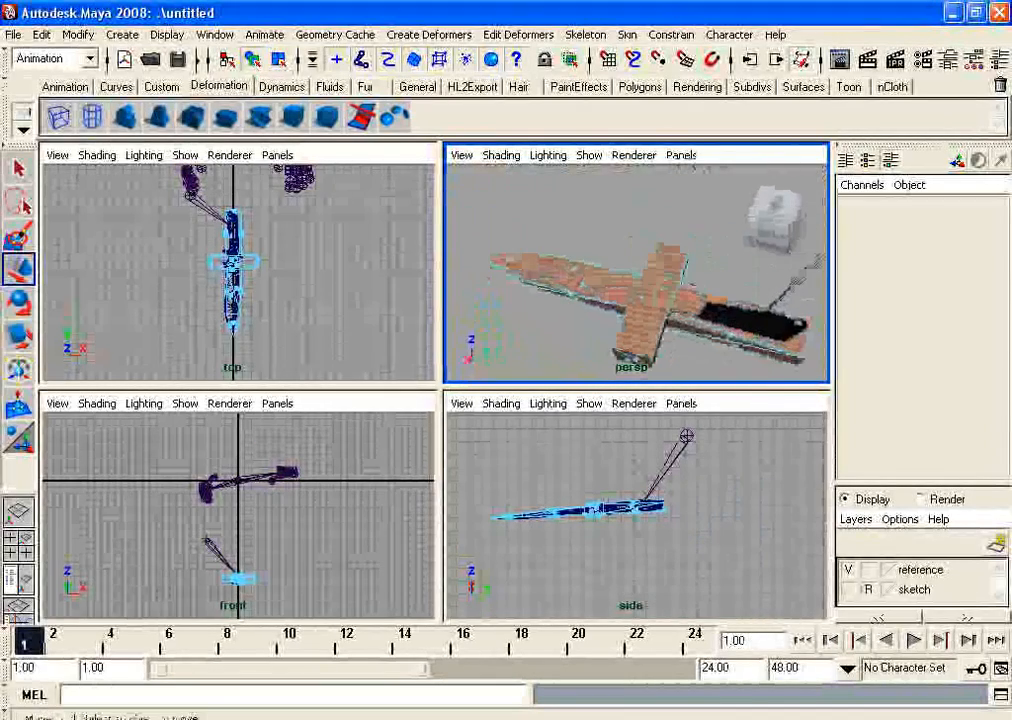
{"action": "middle_click_drag", "start_coordinate": [680, 262], "coordinate": [640, 222], "text": "alt"}
{"action": "scroll", "coordinate": [640, 222], "scroll_direction": "up", "scroll_amount": 3}
{"action": "left_click_drag", "start_coordinate": [640, 222], "coordinate": [690, 250], "text": "alt"}
{"action": "scroll", "coordinate": [690, 250], "scroll_direction": "up", "scroll_amount": 4}
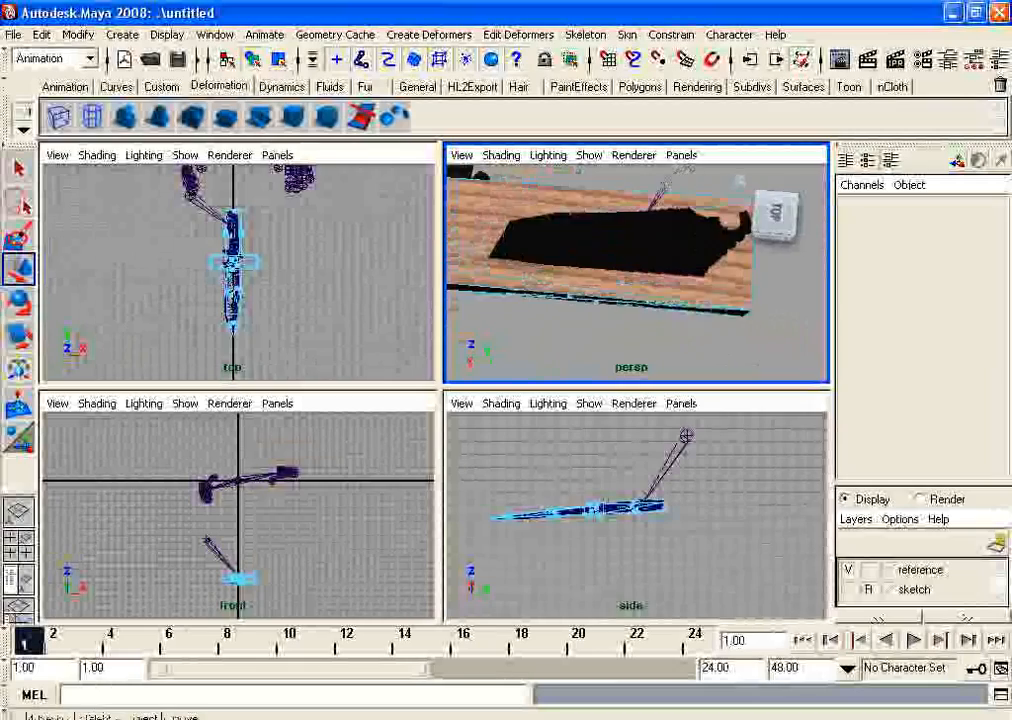
{"action": "scroll", "coordinate": [690, 250], "scroll_direction": "up", "scroll_amount": 1}
{"action": "scroll", "coordinate": [690, 250], "scroll_direction": "down", "scroll_amount": 6}
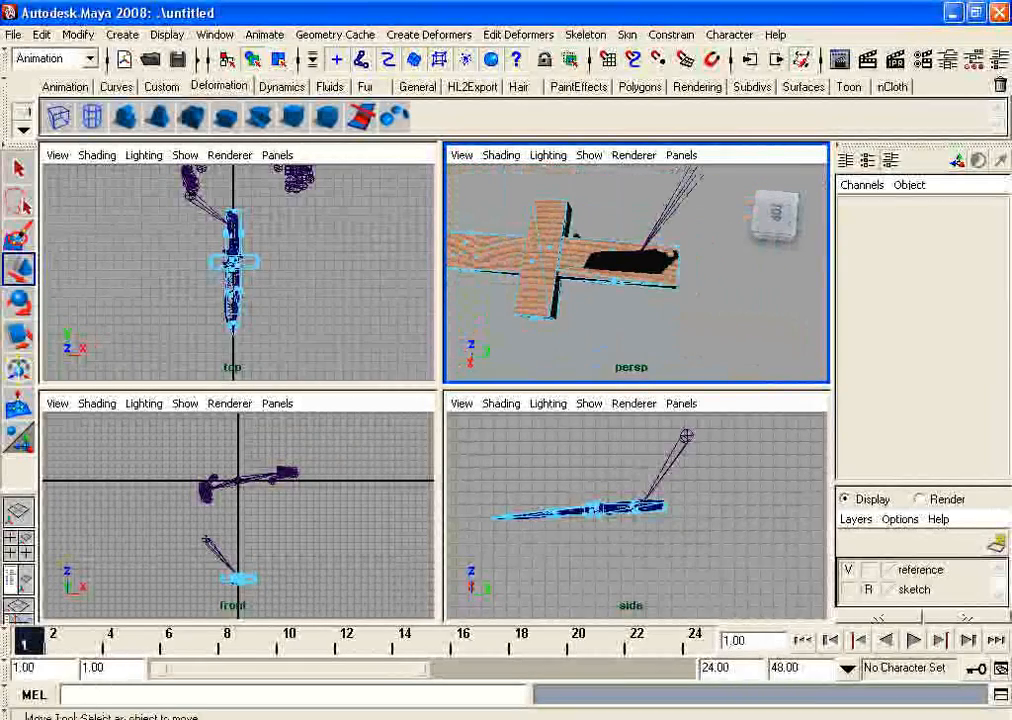
{"action": "key", "text": "ctrl+z"}
{"action": "key", "text": "ctrl+z"}
{"action": "left_click_drag", "start_coordinate": [690, 250], "coordinate": [757, 272], "text": "alt"}
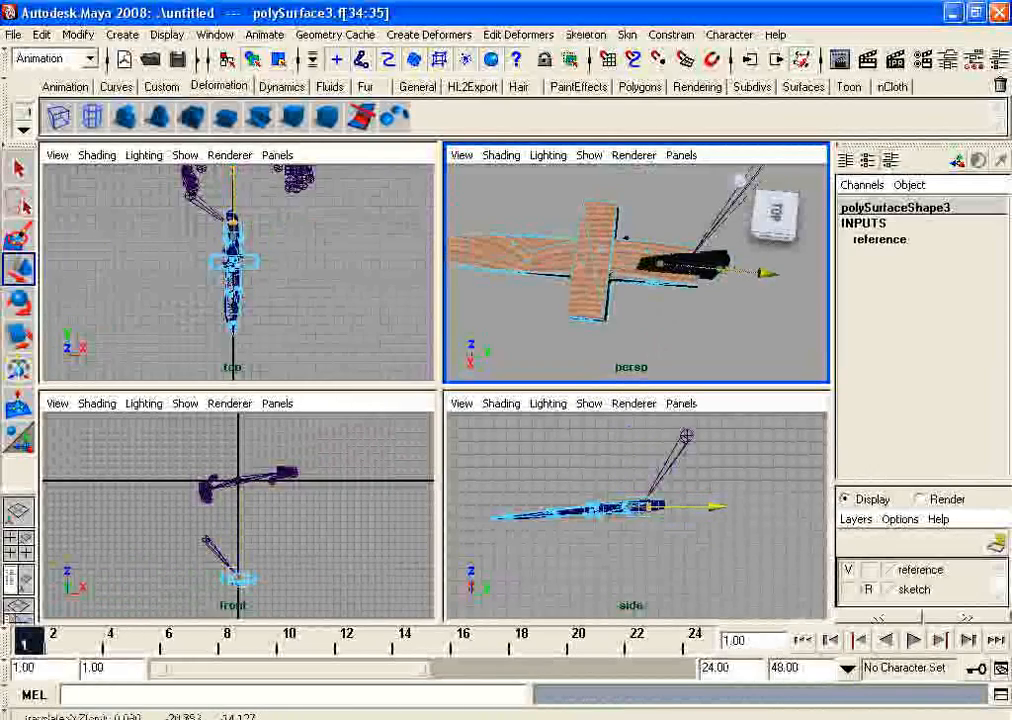
{"action": "mouse_move", "coordinate": [757, 272]}
{"action": "middle_mouse_down", "text": "alt"}
{"action": "mouse_move", "coordinate": [873, 271]}
{"action": "mouse_move", "coordinate": [768, 271]}
{"action": "middle_mouse_up", "text": "alt"}
{"action": "left_click_drag", "start_coordinate": [772, 272], "coordinate": [760, 272]}
{"action": "key", "text": "Delete"}
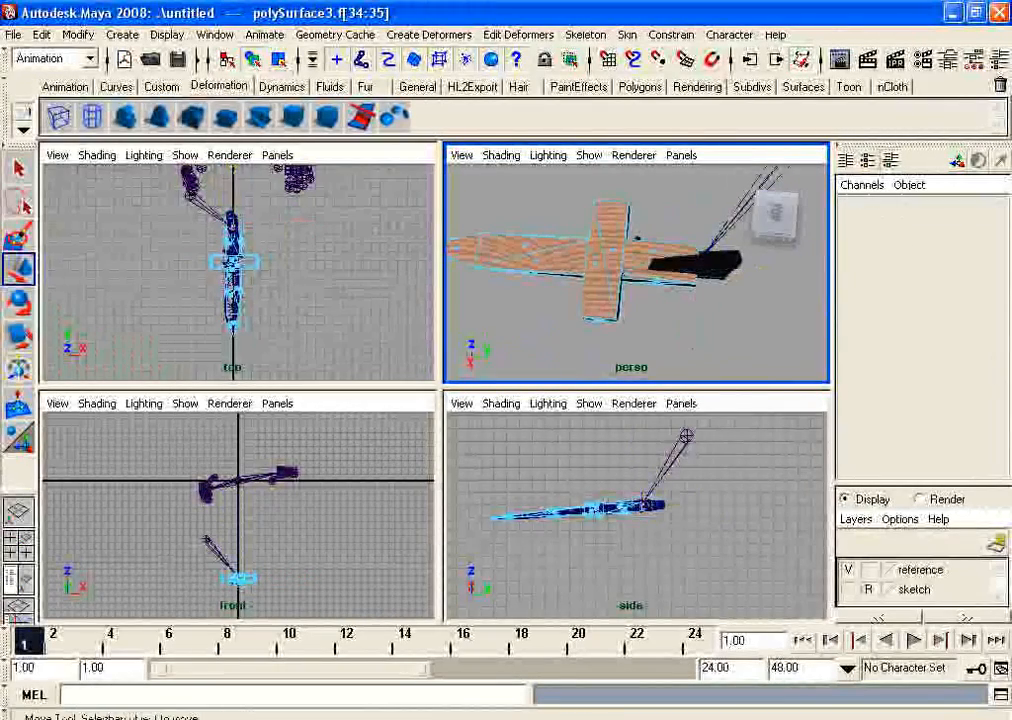
Return the wooden knife to object selection, scale it uniformly to about 0.109, and check its fit against the reference knife
{"action": "right_click_drag", "start_coordinate": [576, 264], "coordinate": [640, 264]}
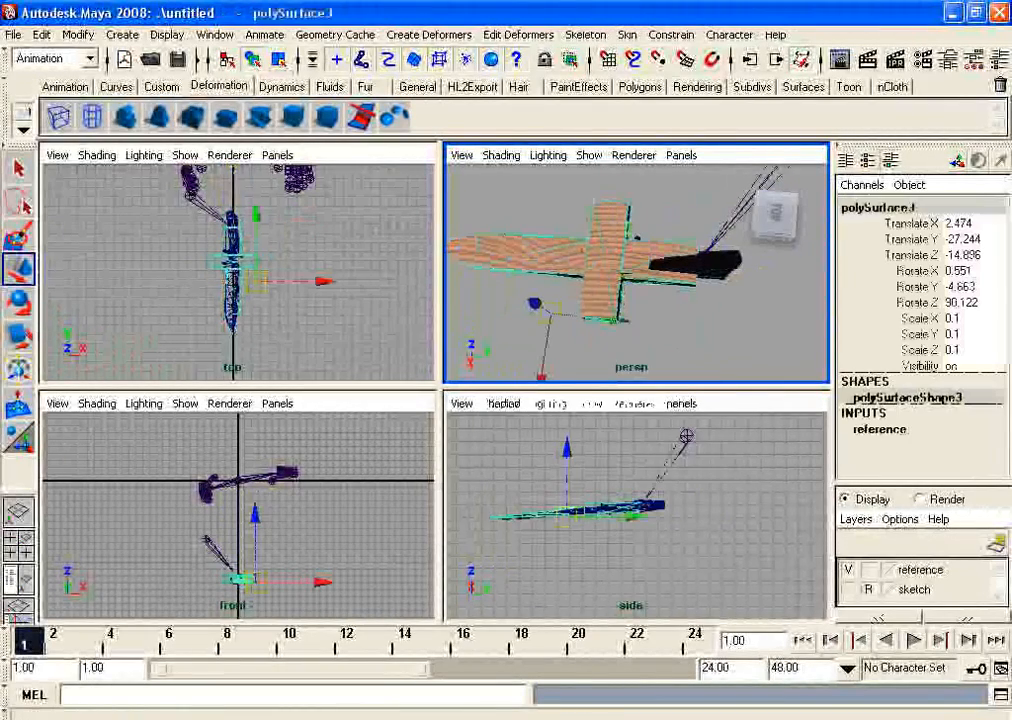
{"action": "key", "text": "r"}
{"action": "left_click_drag", "start_coordinate": [640, 264], "coordinate": [650, 230], "text": "alt"}
{"action": "left_click_drag", "start_coordinate": [645, 281], "coordinate": [655, 281]}
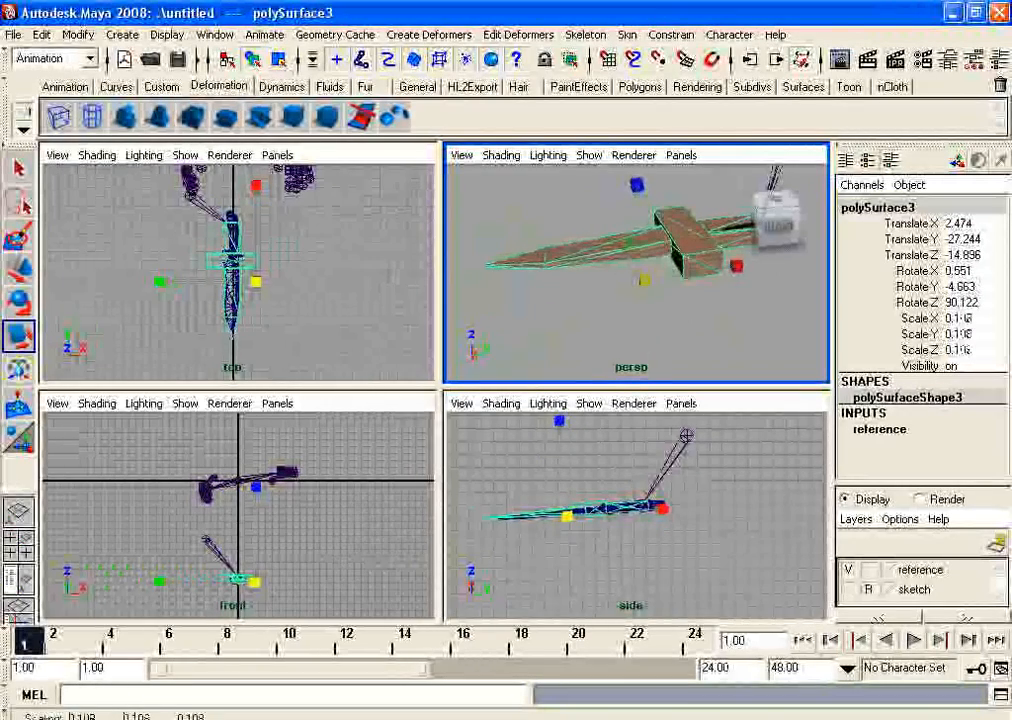
{"action": "left_click", "coordinate": [690, 312]}
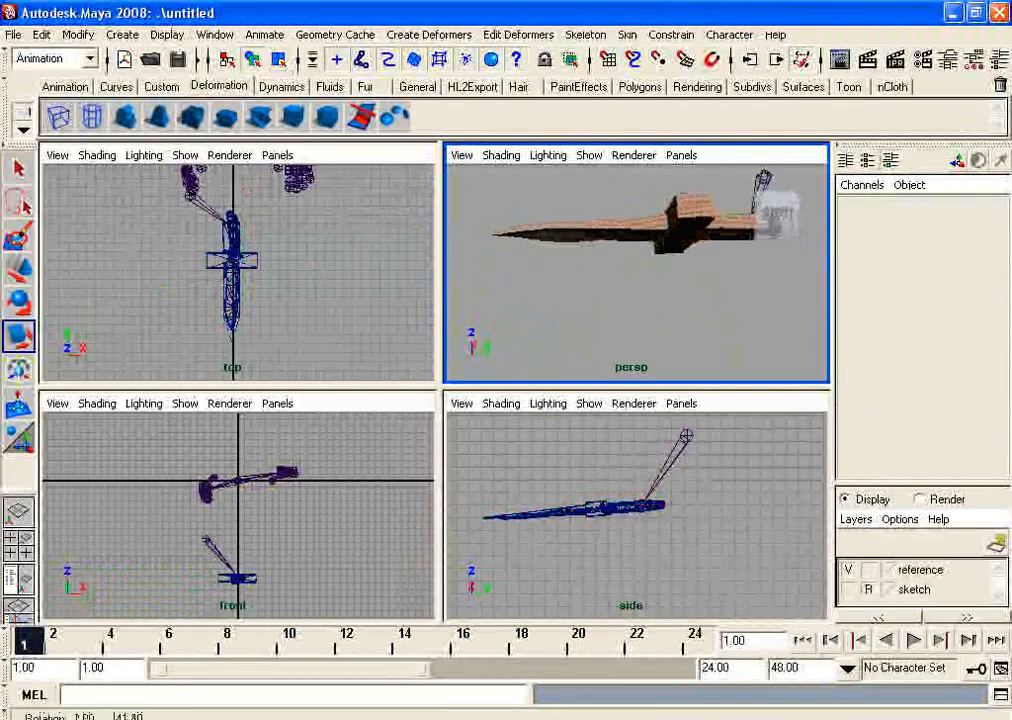
{"action": "left_click_drag", "start_coordinate": [640, 255], "coordinate": [590, 245], "text": "alt"}
{"action": "middle_click_drag", "start_coordinate": [640, 250], "coordinate": [595, 252], "text": "alt"}
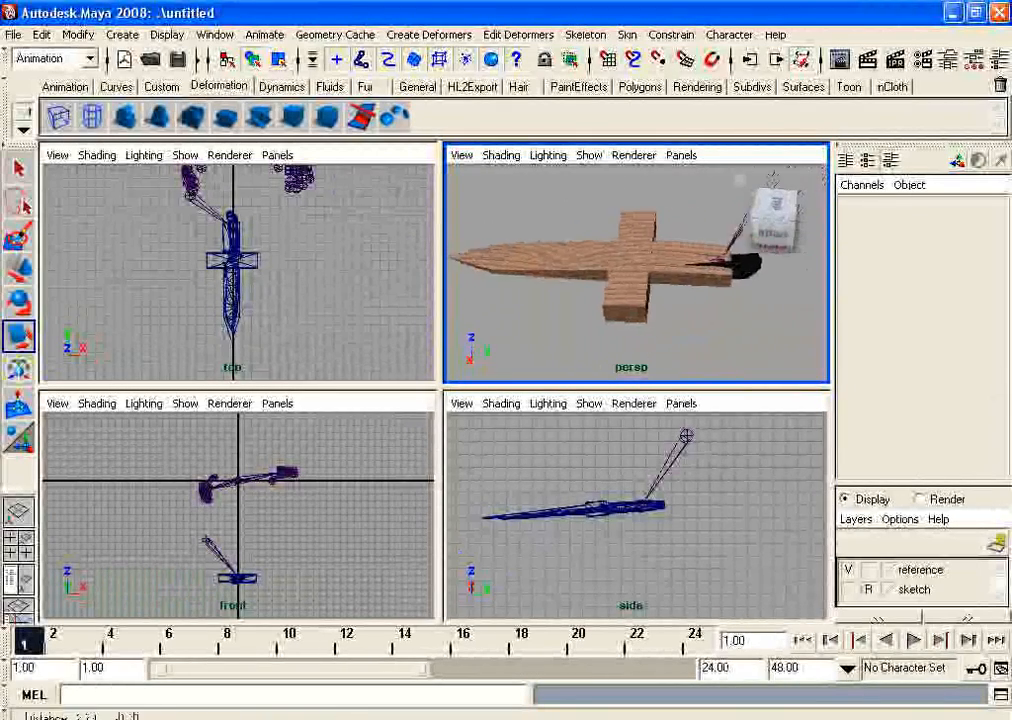
{"action": "mouse_move", "coordinate": [620, 250]}
{"action": "left_mouse_down", "text": "alt"}
{"action": "mouse_move", "coordinate": [590, 245]}
{"action": "mouse_move", "coordinate": [585, 215]}
{"action": "mouse_move", "coordinate": [640, 225]}
{"action": "mouse_move", "coordinate": [632, 230]}
{"action": "left_mouse_up", "text": "alt"}
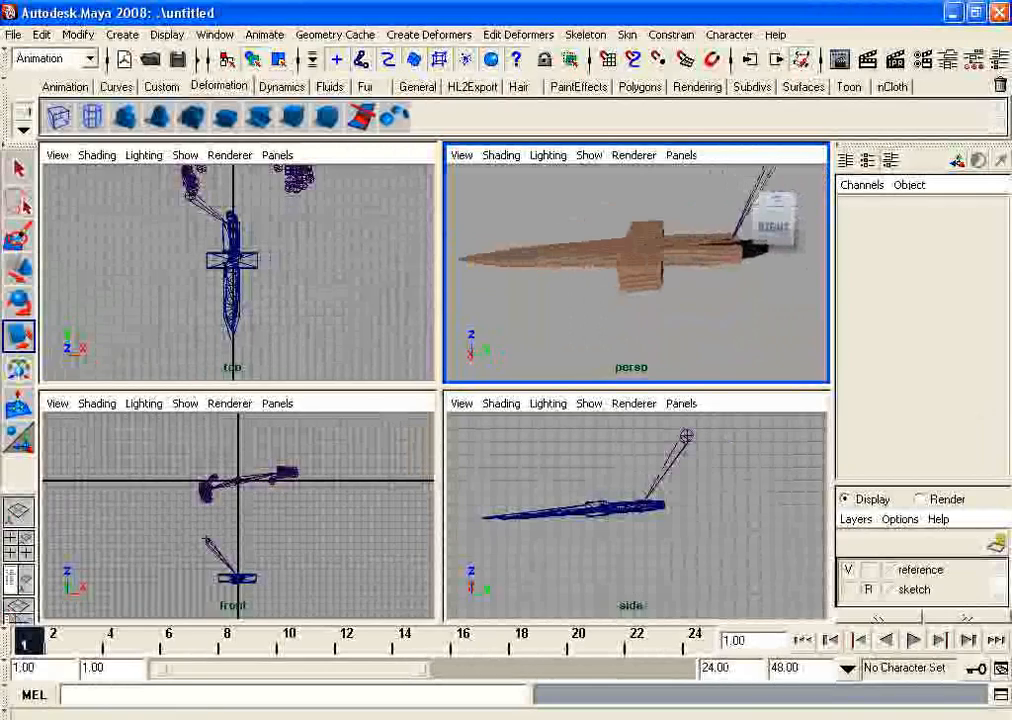
Open the Outliner and delete transform1 and the reference knife mesh smd_mesh904
{"action": "left_click", "coordinate": [213, 34]}
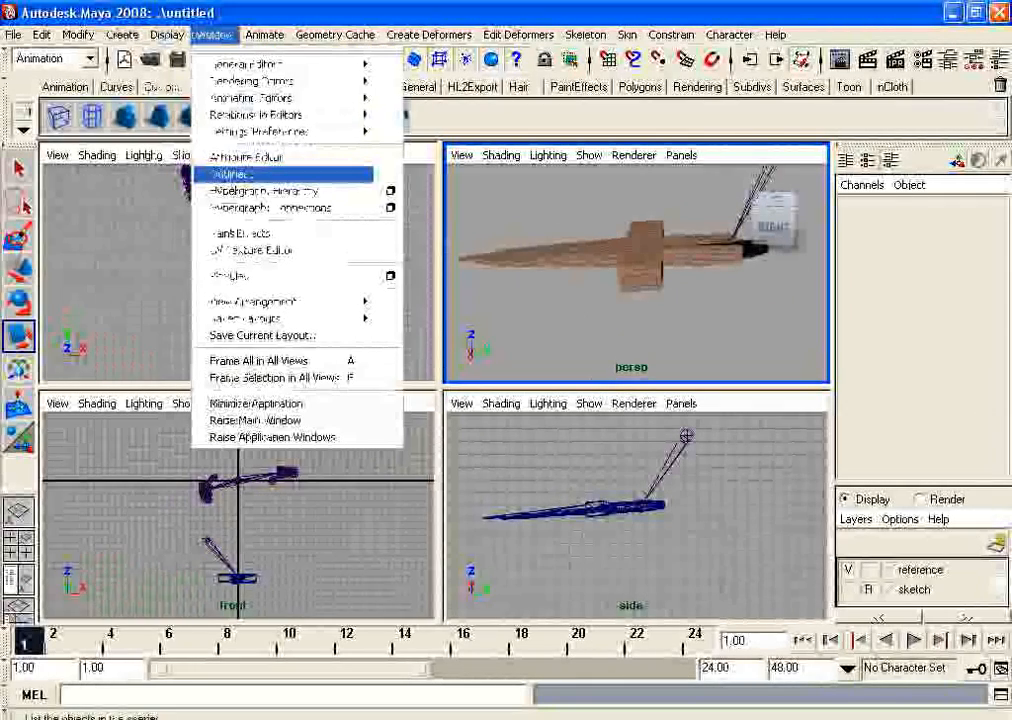
{"action": "left_click", "coordinate": [232, 174]}
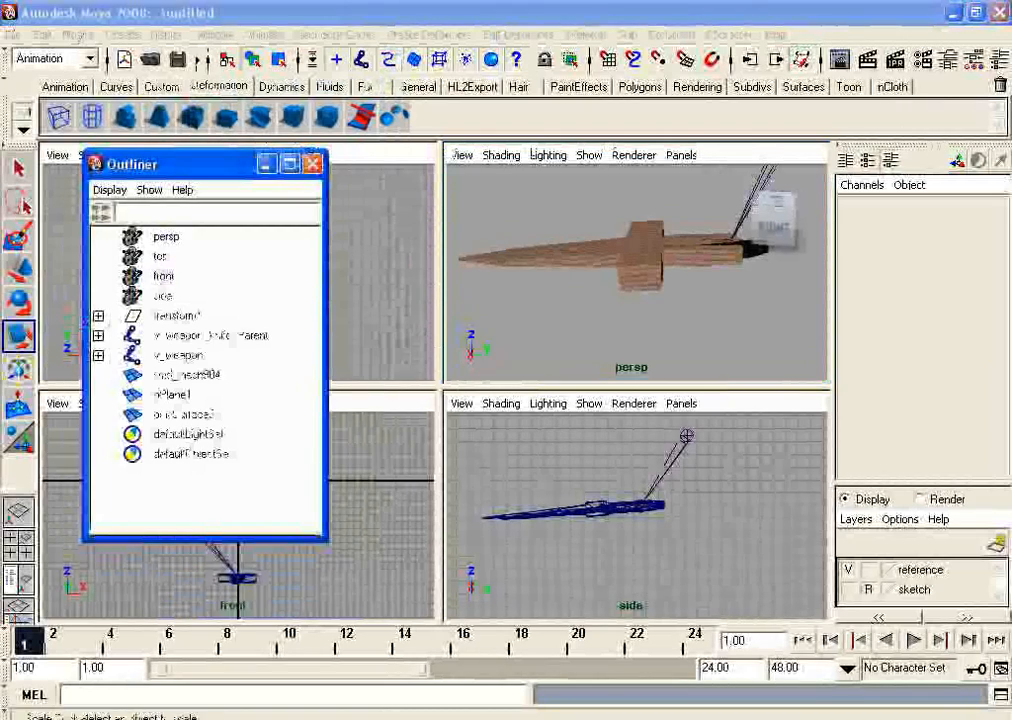
{"action": "left_click", "coordinate": [180, 316]}
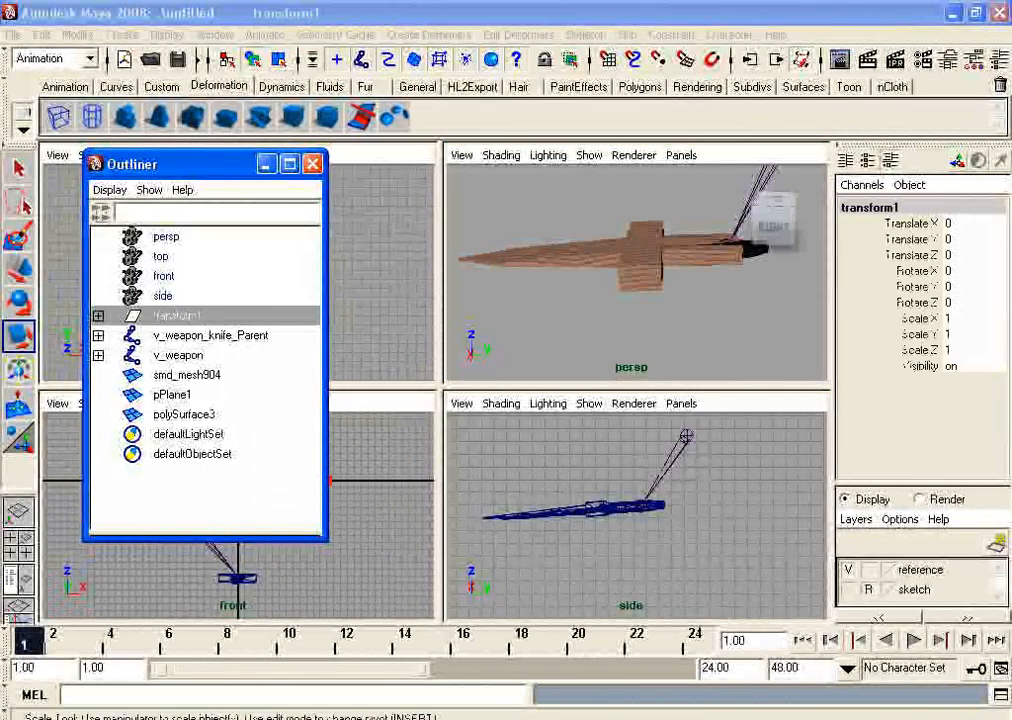
{"action": "key", "text": "Delete"}
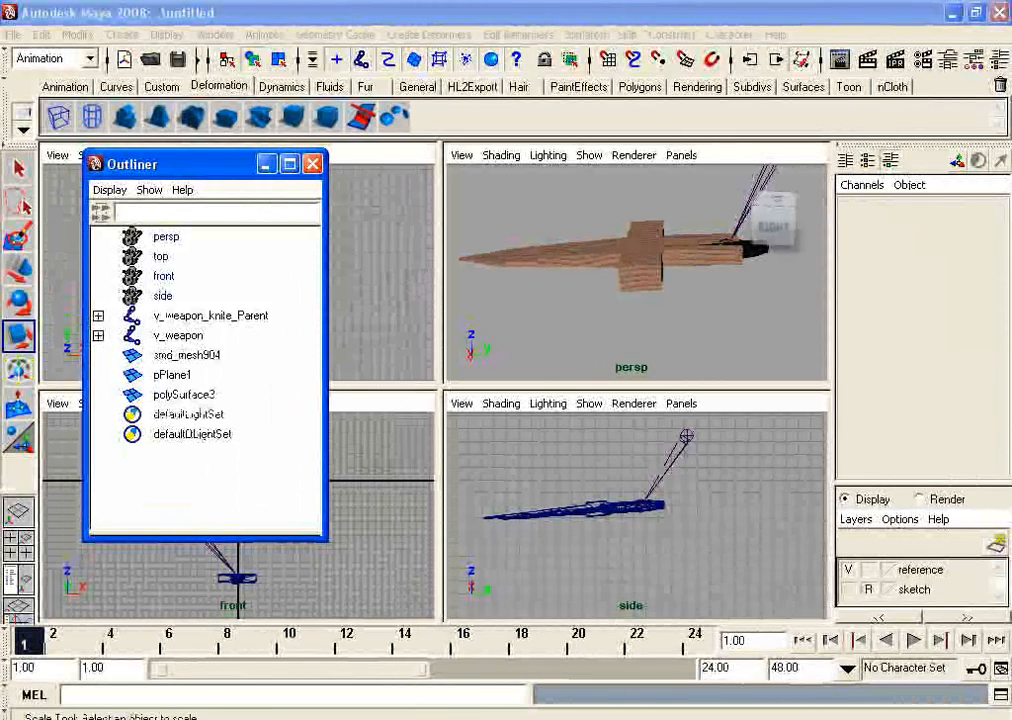
{"action": "left_click", "coordinate": [187, 355]}
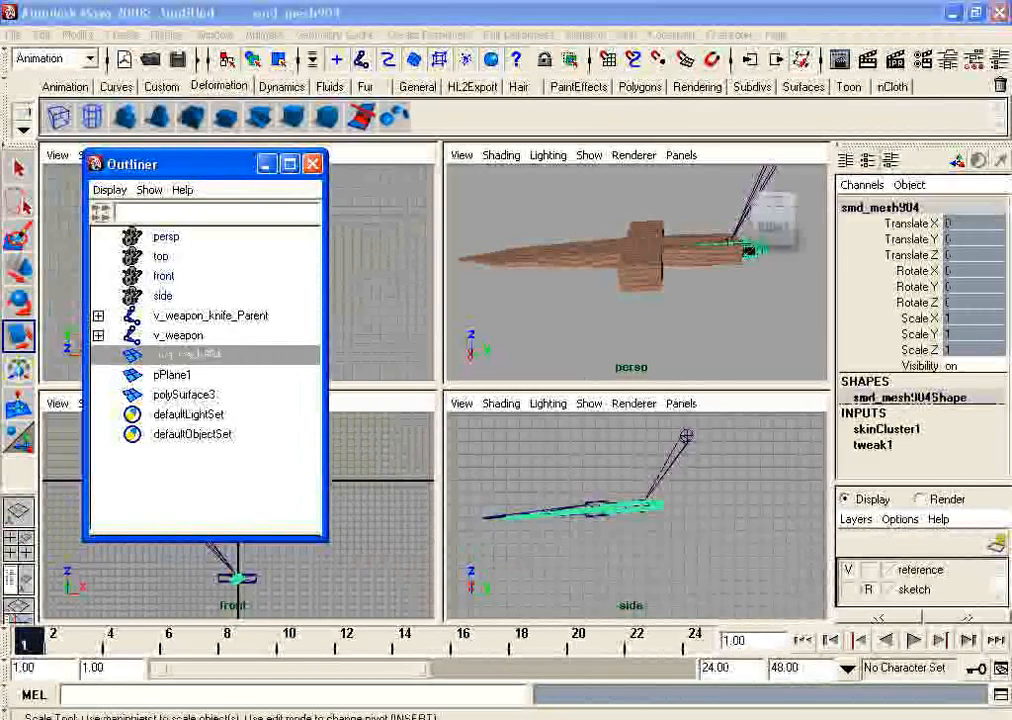
{"action": "key", "text": "Delete"}
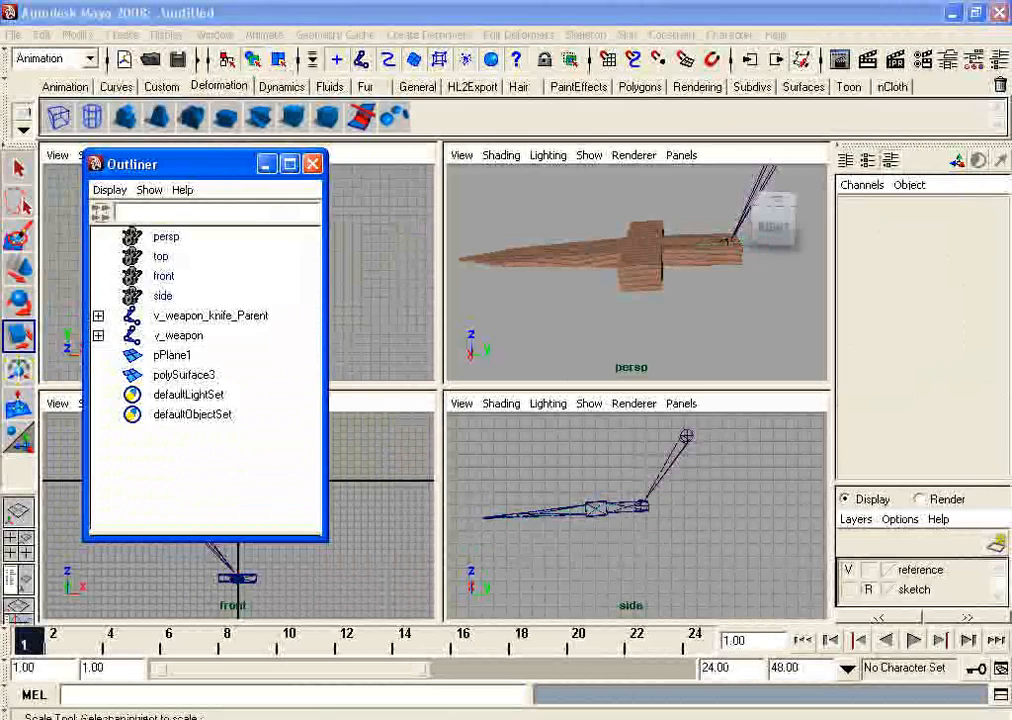
Try to rename the wooden knife polySurface3 as ToySword in the Outliner
{"action": "left_click", "coordinate": [182, 355]}
{"action": "left_click", "coordinate": [184, 375]}
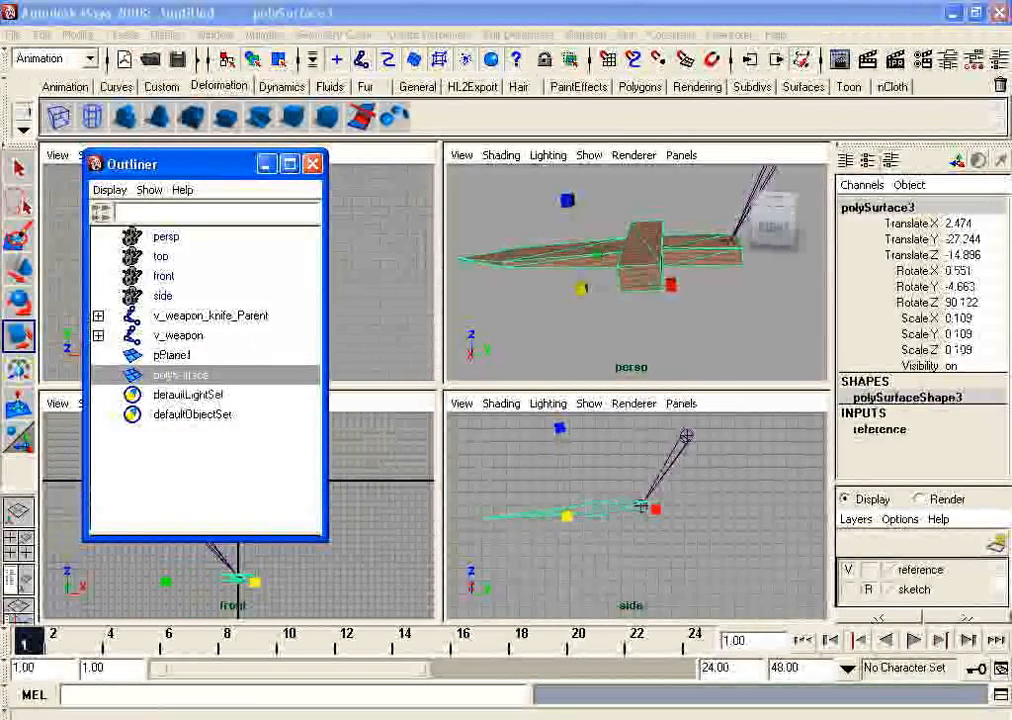
{"action": "key", "text": "q"}
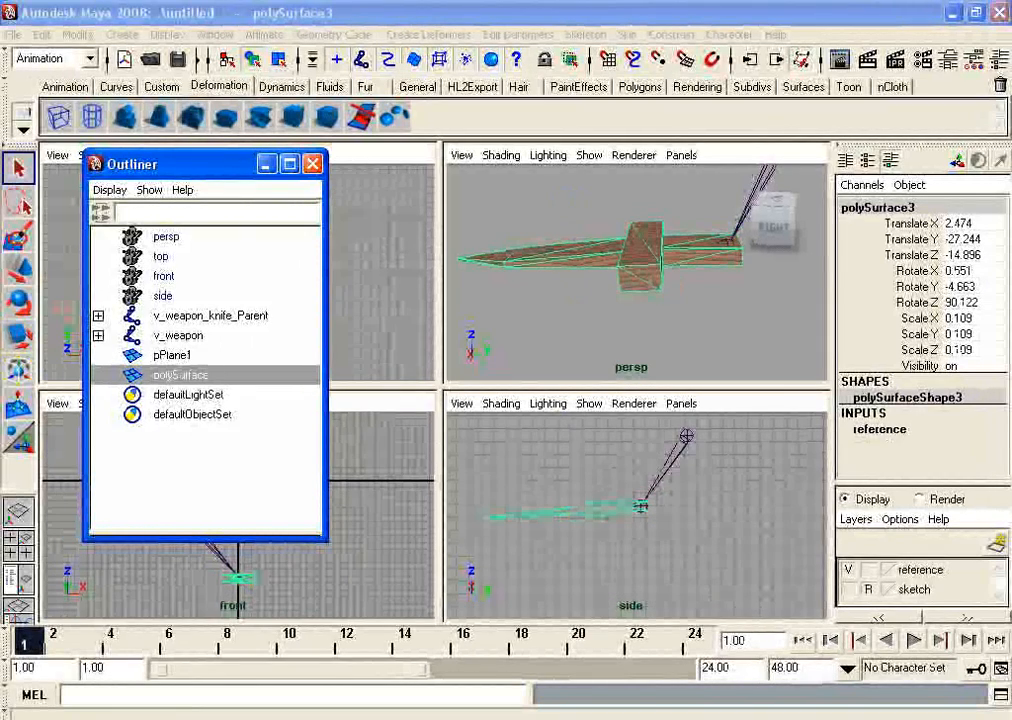
{"action": "double_click", "coordinate": [212, 376]}
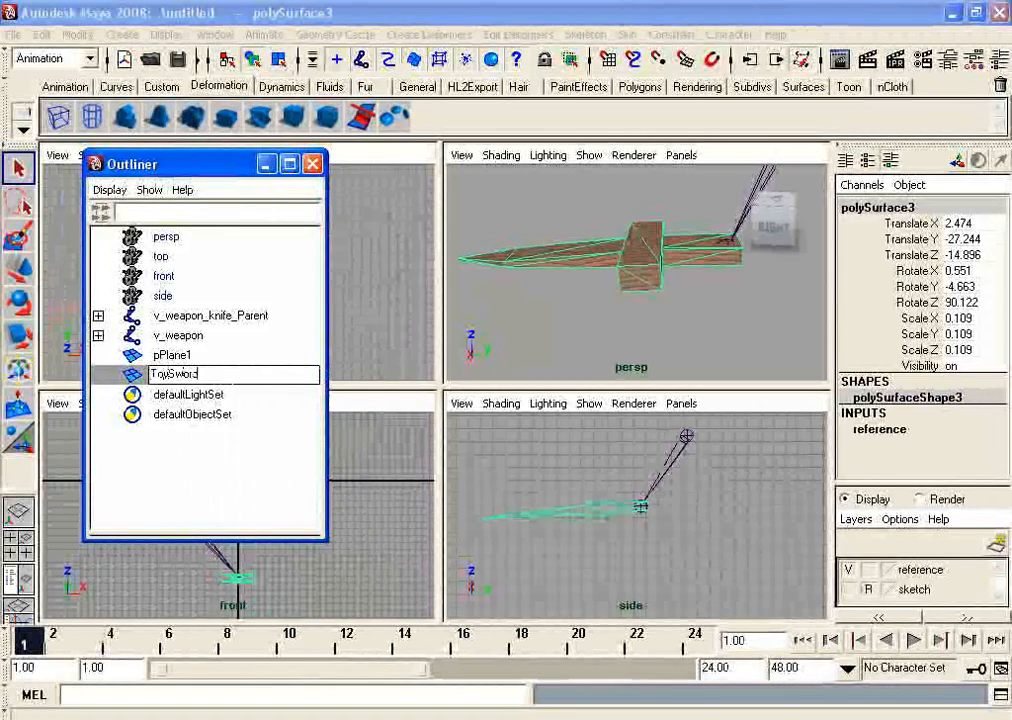
Show the sketch layer to identify pPlane1 as the sketch image plane, and delete that plane
{"action": "left_click", "coordinate": [190, 356]}
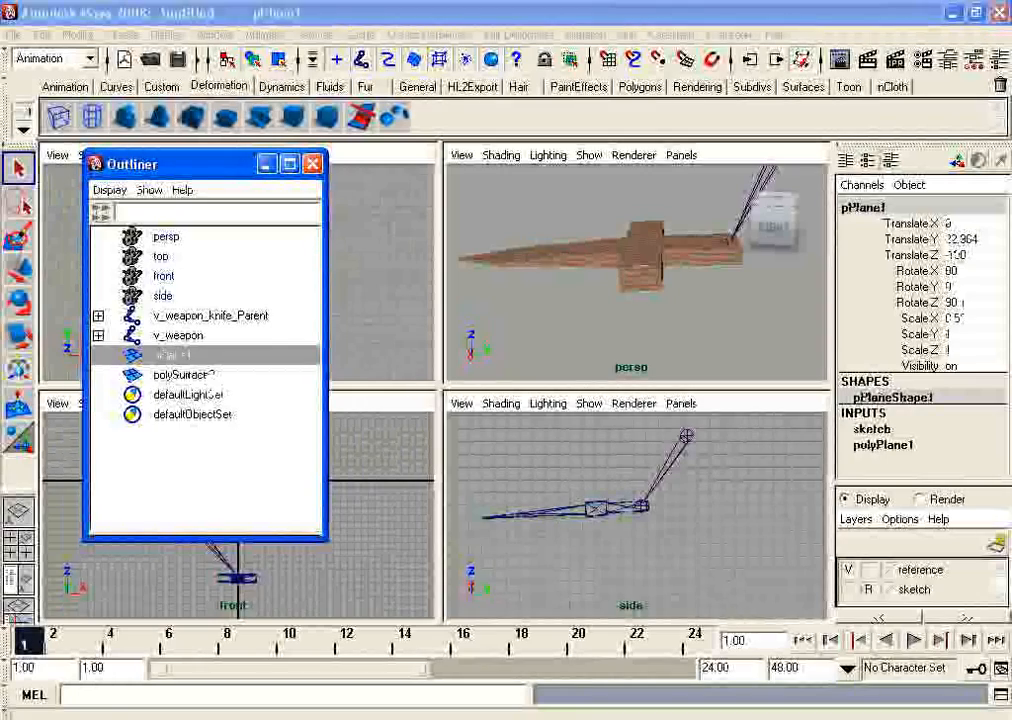
{"action": "right_click_drag", "start_coordinate": [730, 270], "coordinate": [640, 275], "text": "alt"}
{"action": "left_click_drag", "start_coordinate": [640, 275], "coordinate": [668, 305], "text": "alt"}
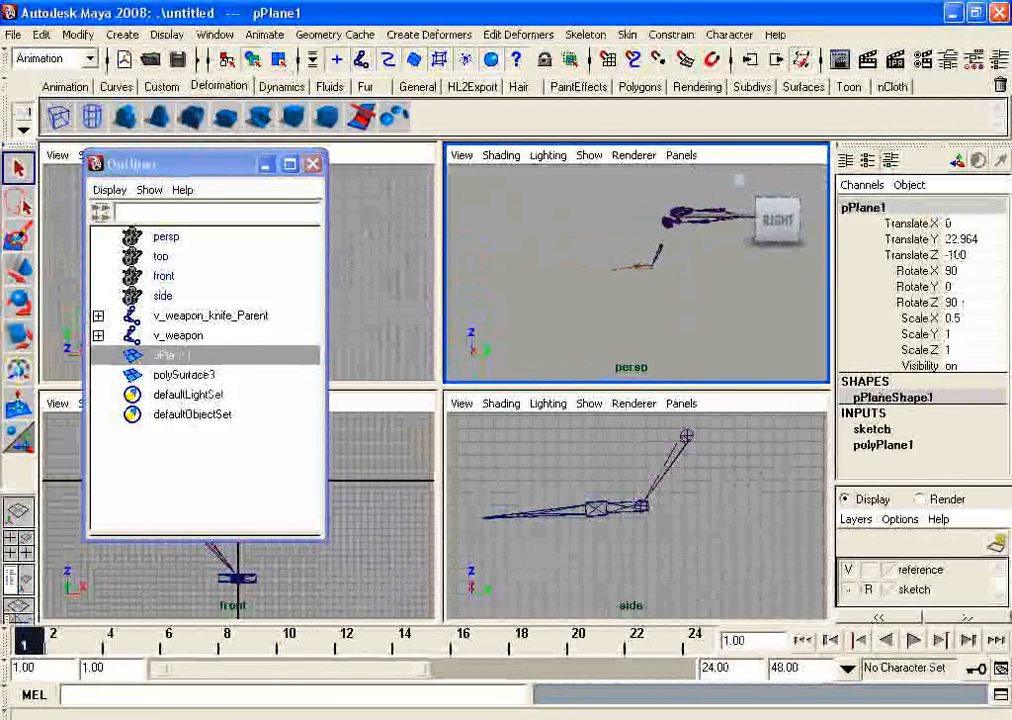
{"action": "left_click_drag", "start_coordinate": [660, 240], "coordinate": [666, 338], "text": "alt"}
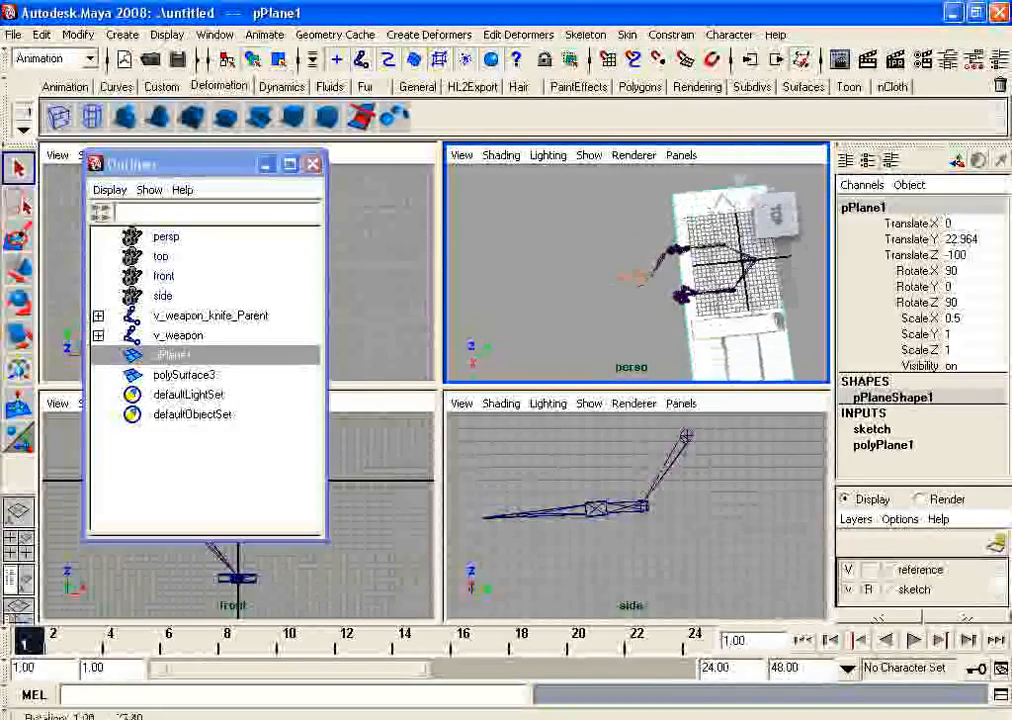
{"action": "middle_click_drag", "start_coordinate": [720, 300], "coordinate": [630, 240], "text": "alt"}
{"action": "left_click_drag", "start_coordinate": [630, 240], "coordinate": [632, 215], "text": "alt"}
{"action": "left_click", "coordinate": [780, 300]}
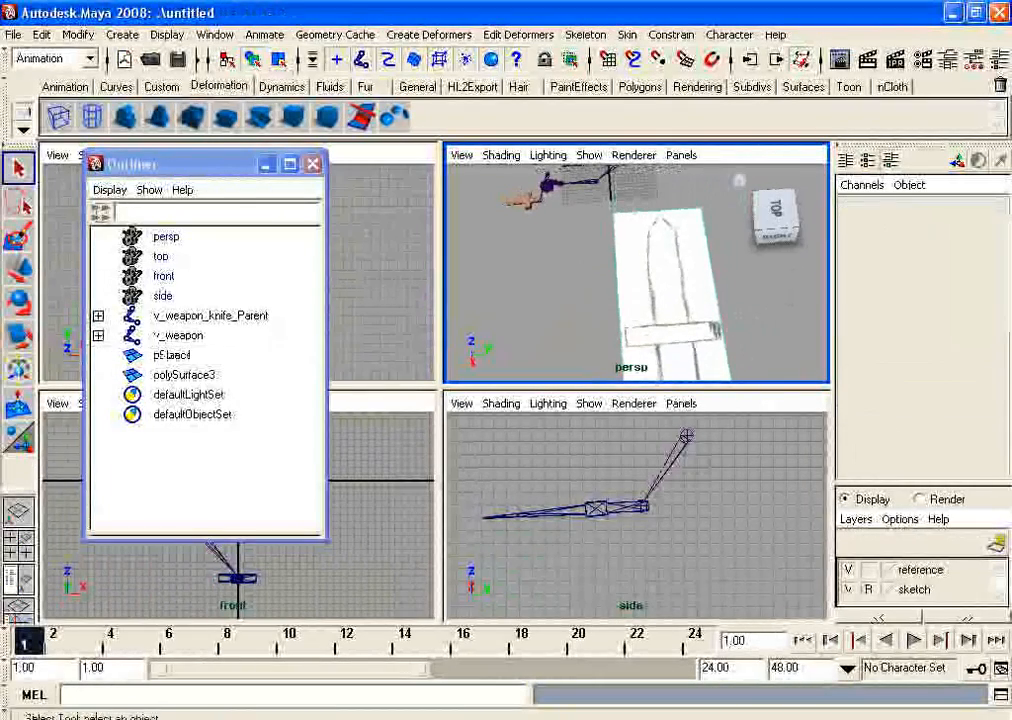
{"action": "left_click", "coordinate": [173, 355]}
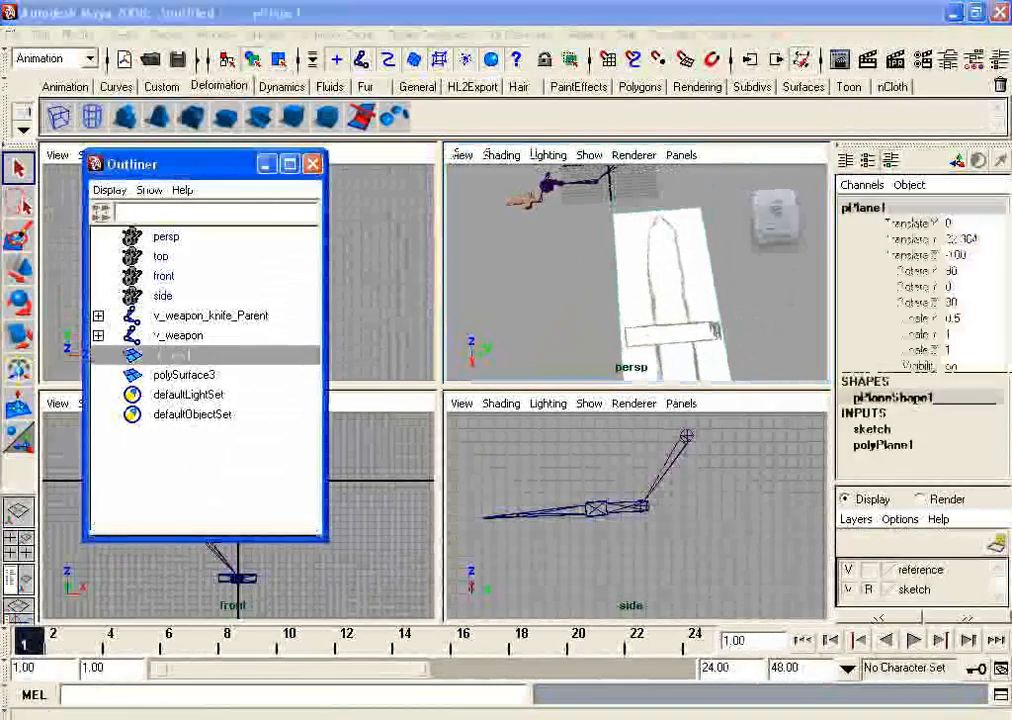
{"action": "key", "text": "Delete"}
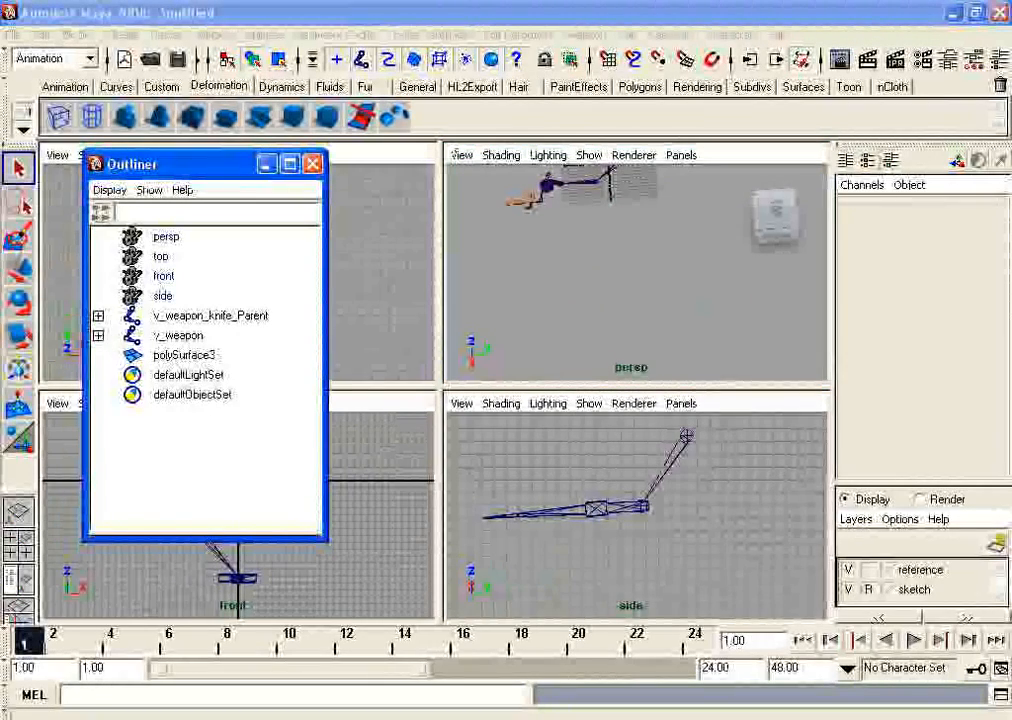
Open the options for the sketch display layer
{"action": "right_click", "coordinate": [913, 589]}
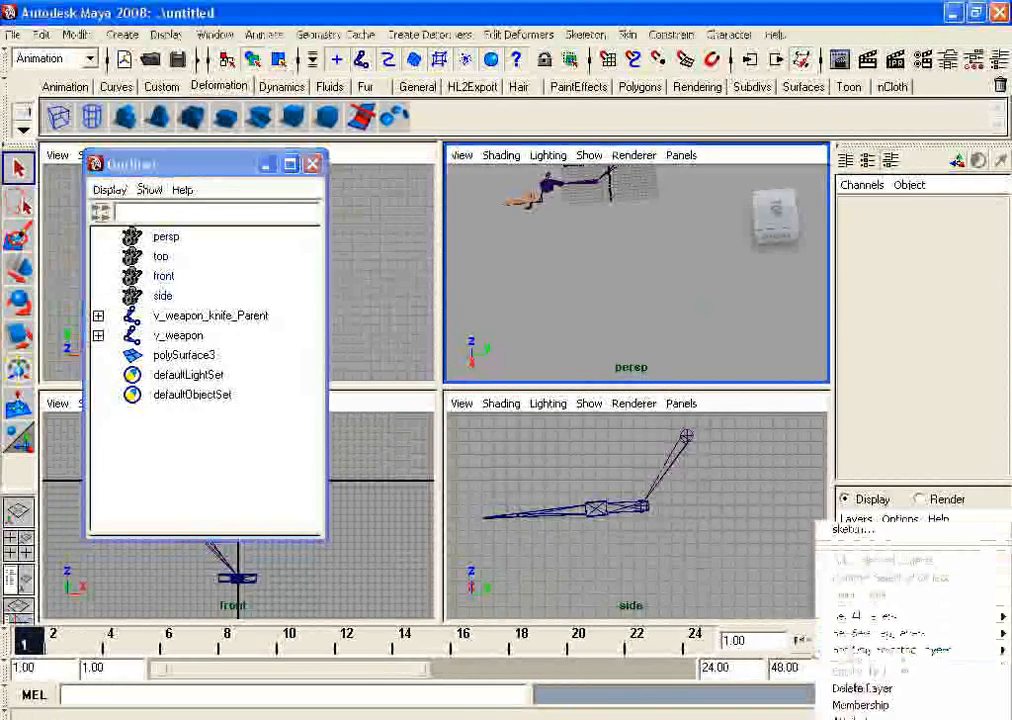